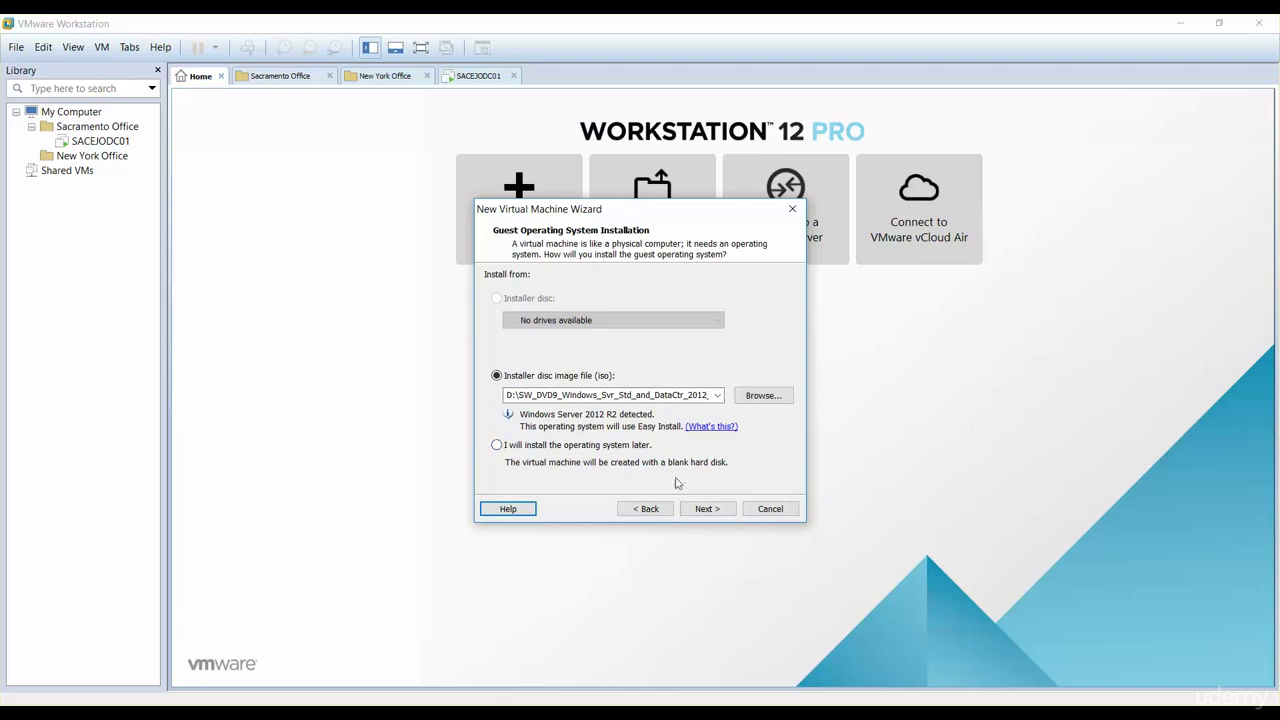
Step: Continue without a product key and name the new virtual machine SACEJOEXC01
click(706, 509)
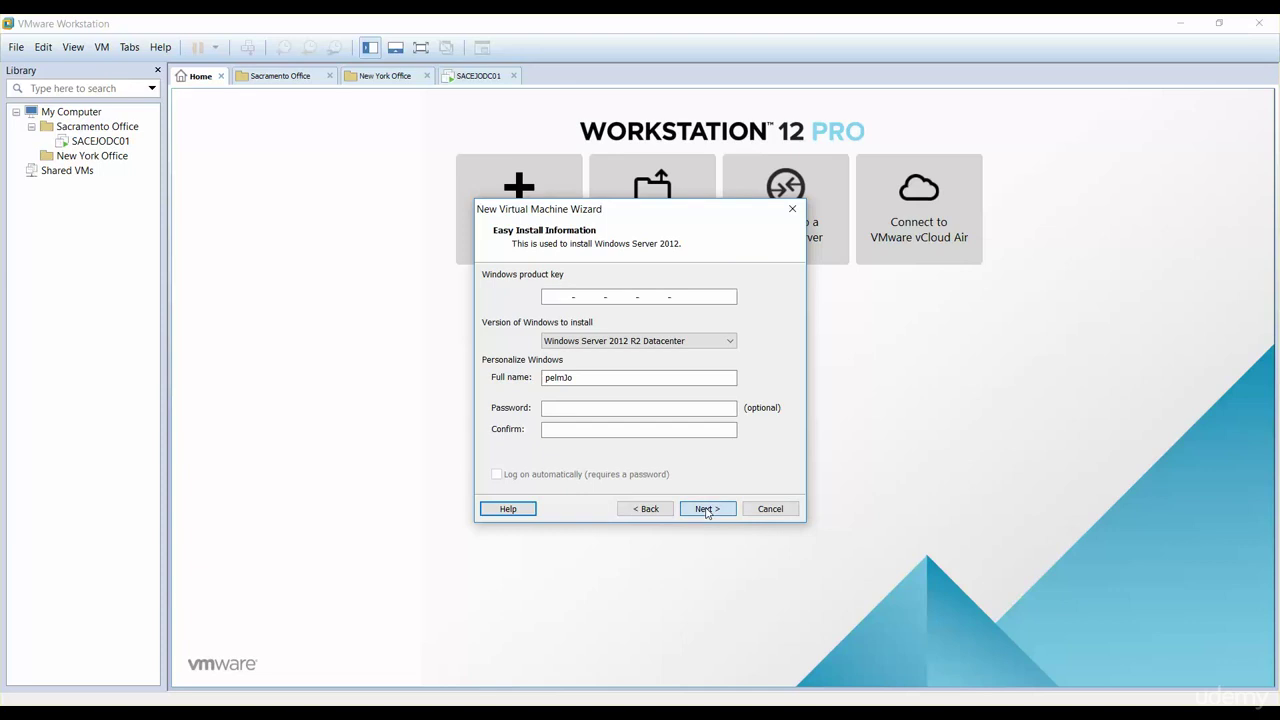
click(706, 509)
click(673, 406)
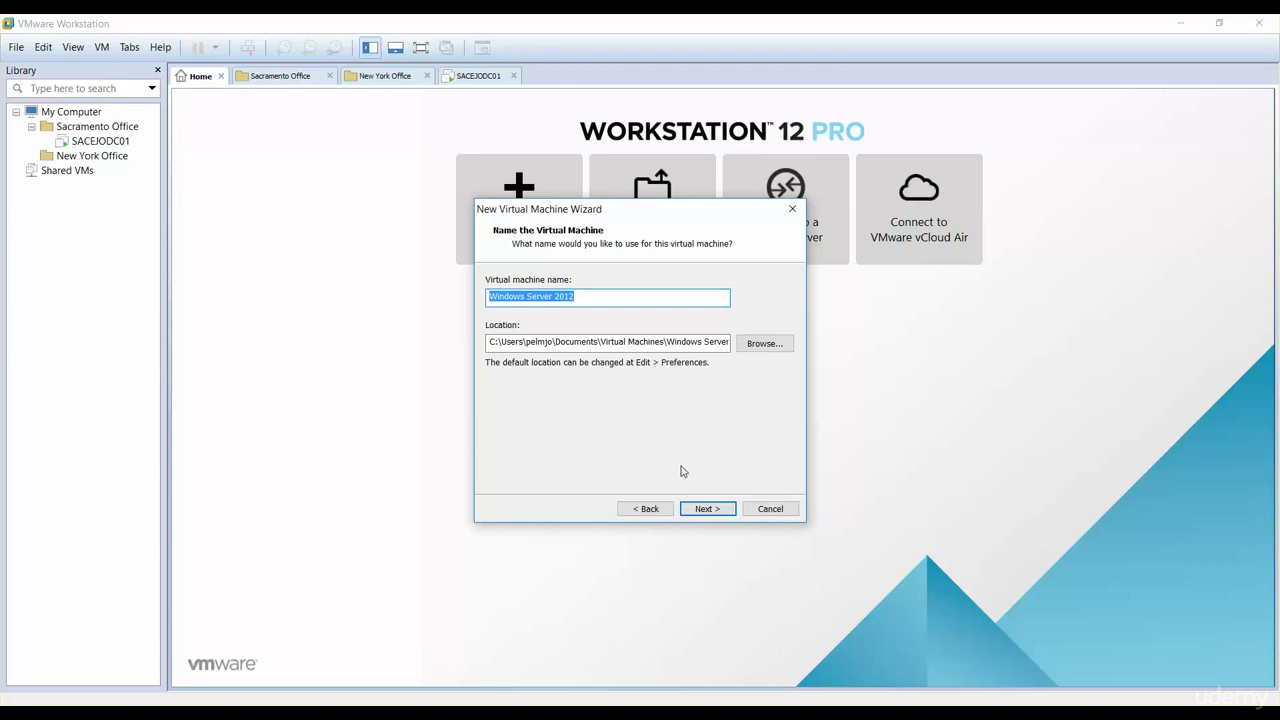
text(SAC)
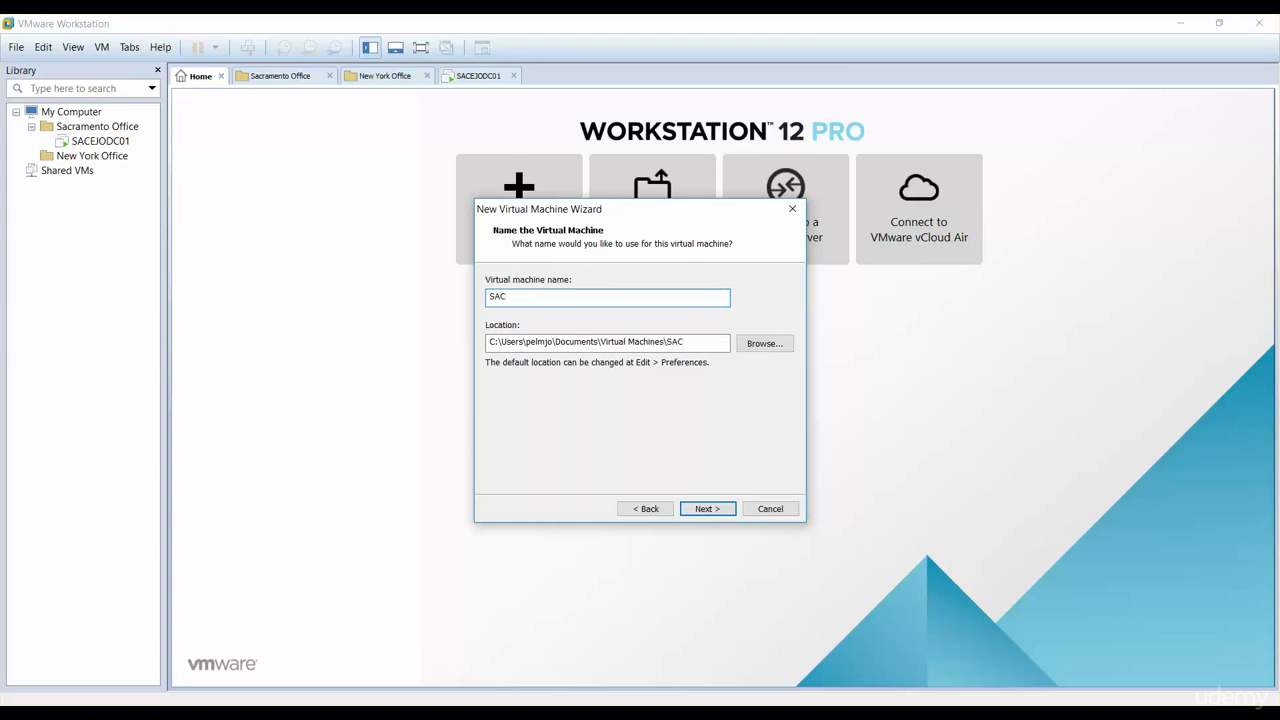
text(EJOEXC01)
Step: Create a SACEJOEXC01 folder under D:\Sacramento Virtual Machines and use it as the VM's location
click(778, 341)
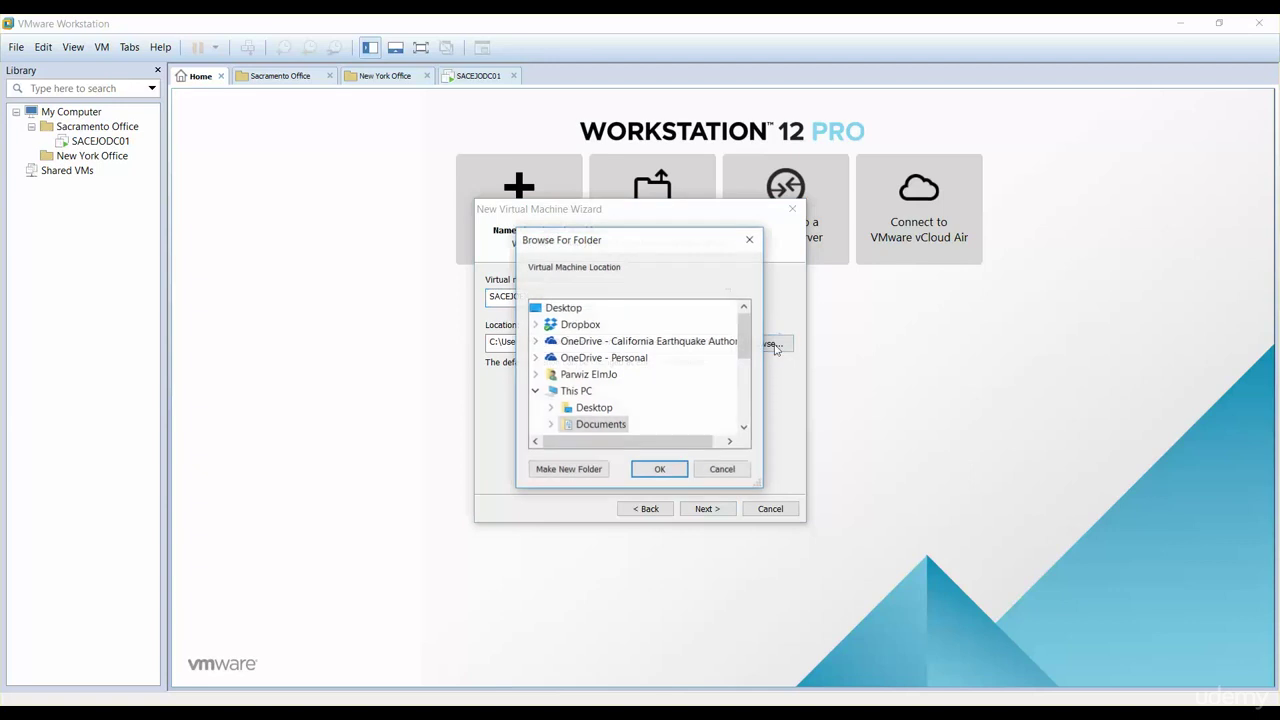
drag(743, 362, 728, 414)
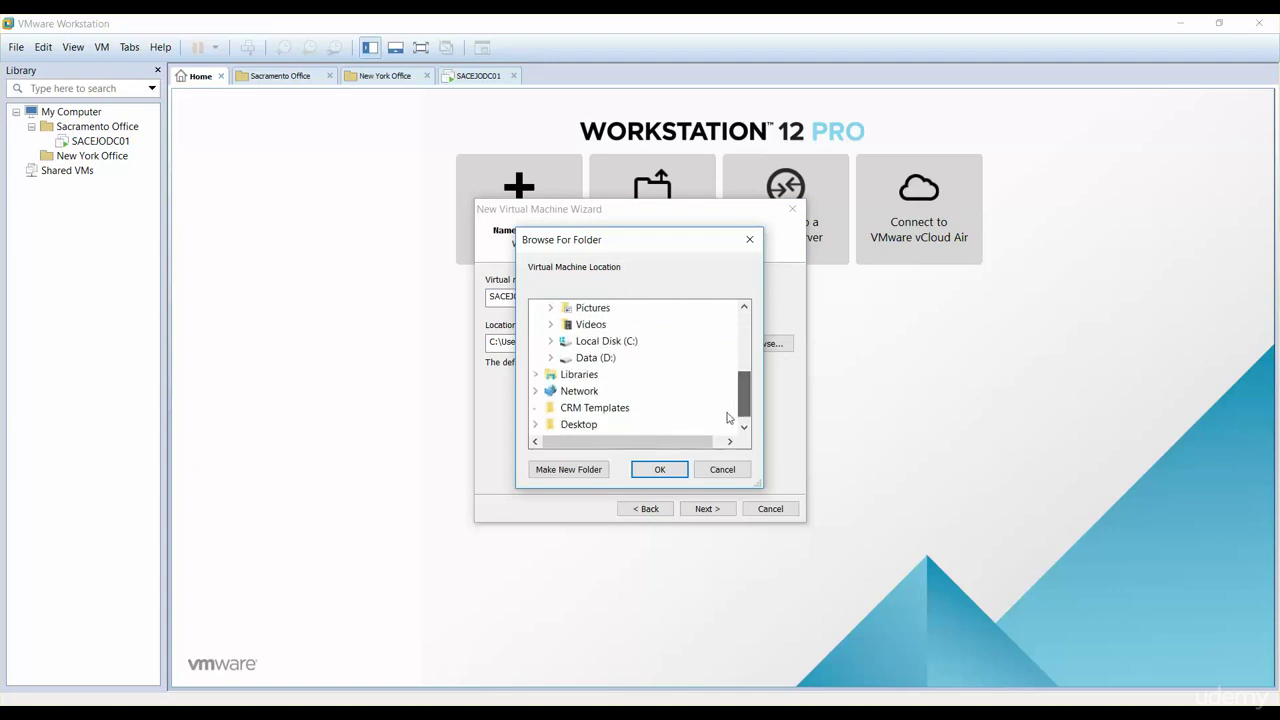
click(549, 358)
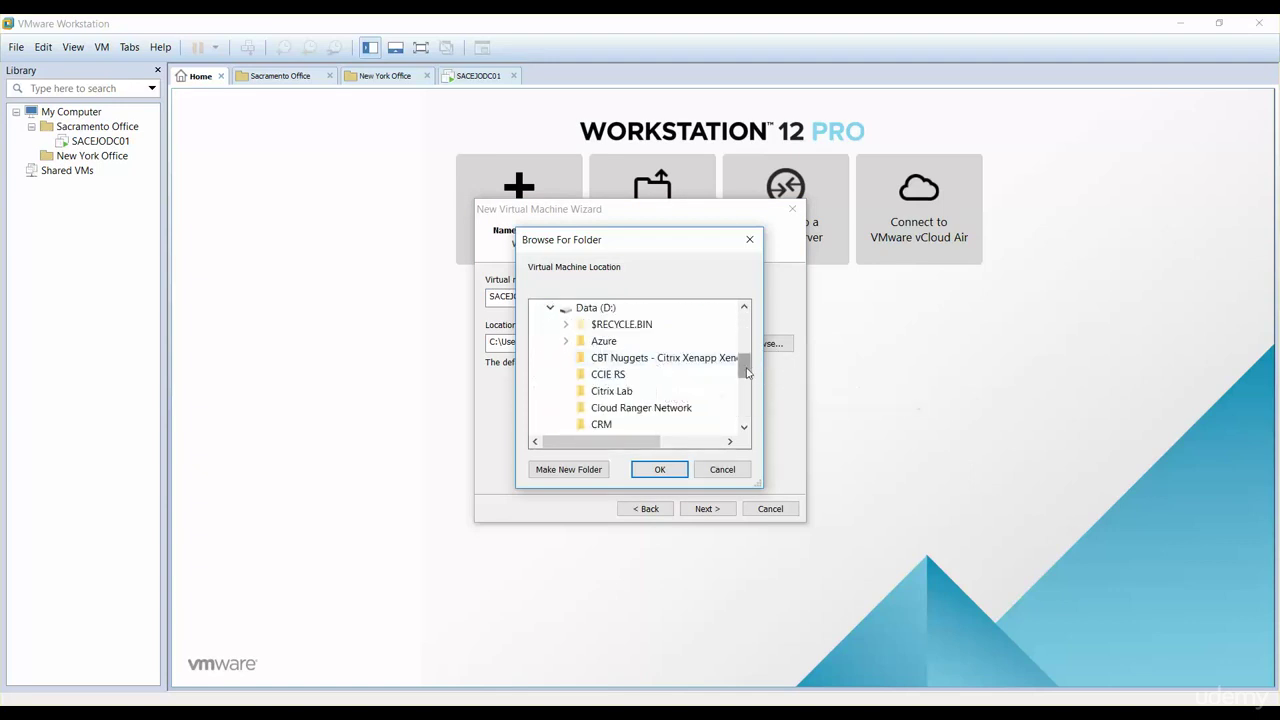
drag(745, 366, 745, 384)
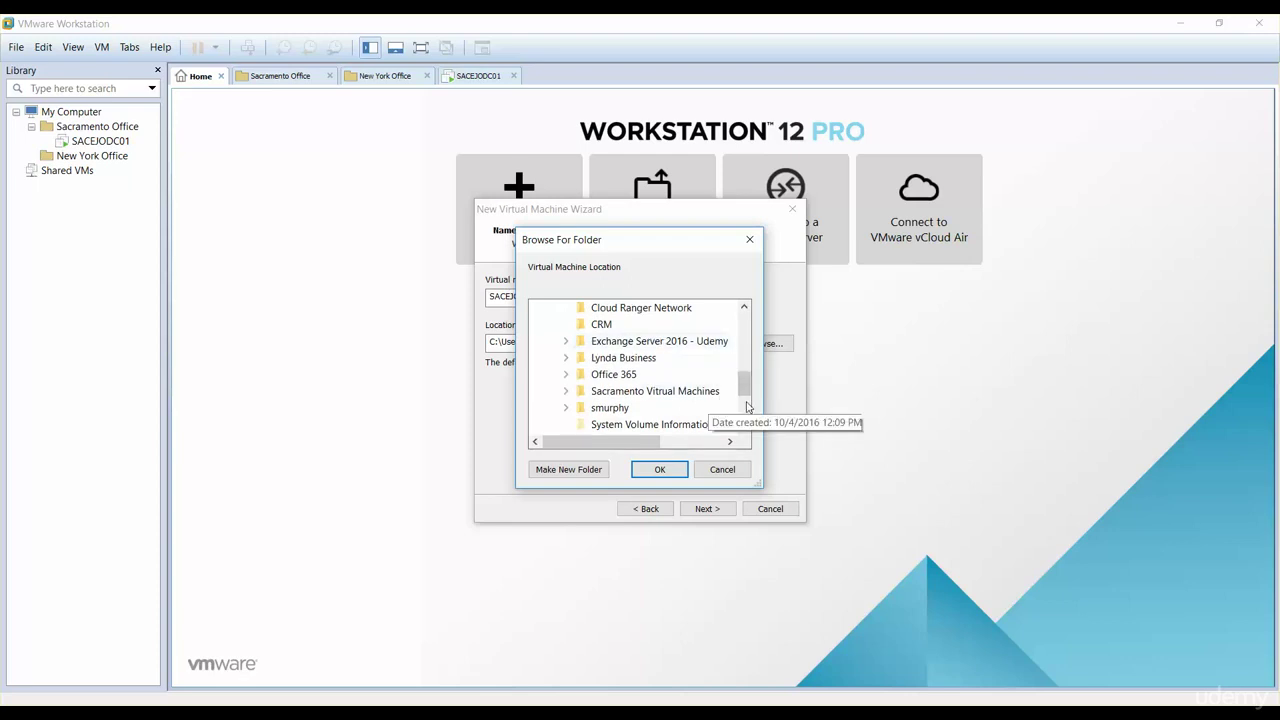
click(693, 398)
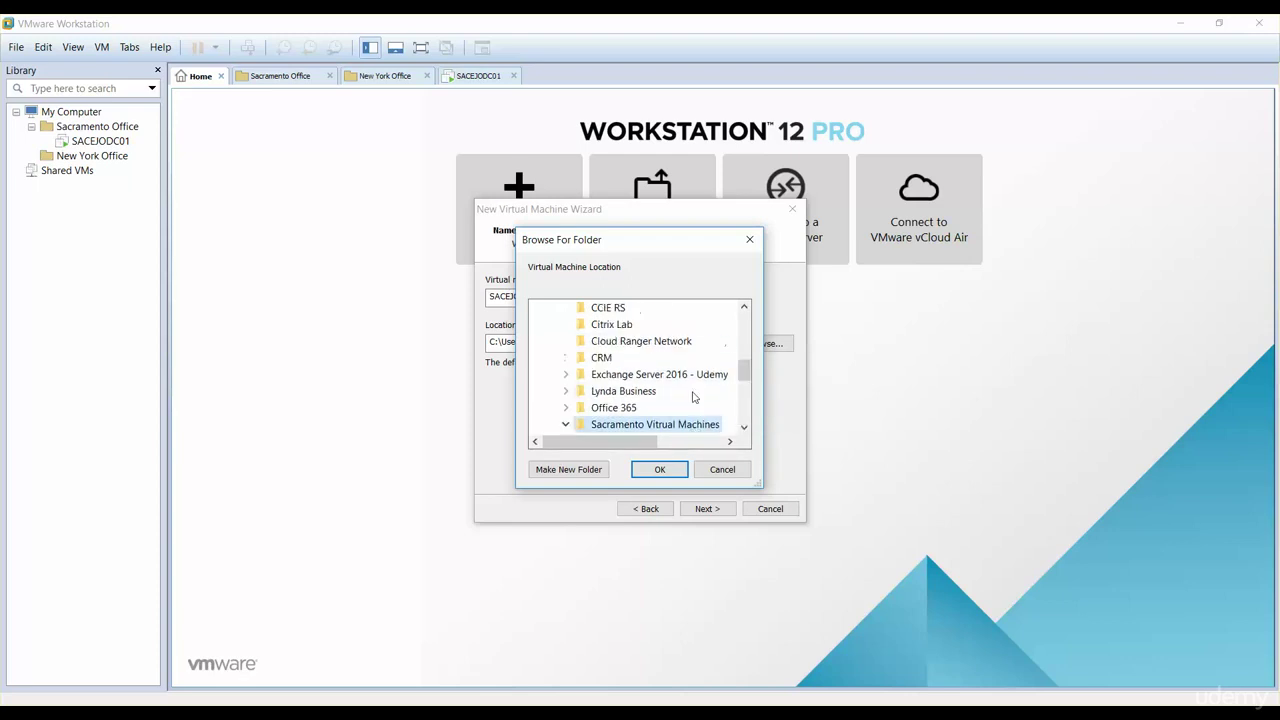
click(743, 429)
scroll(743, 428, down, 1)
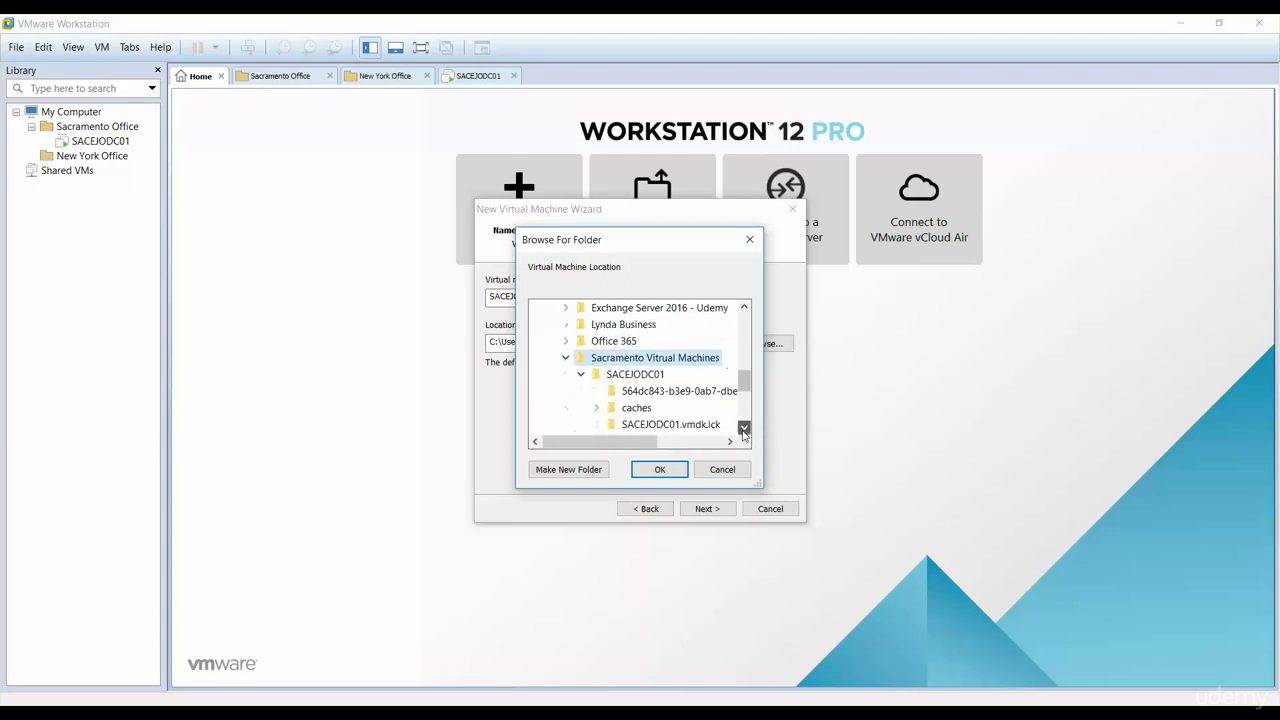
click(583, 470)
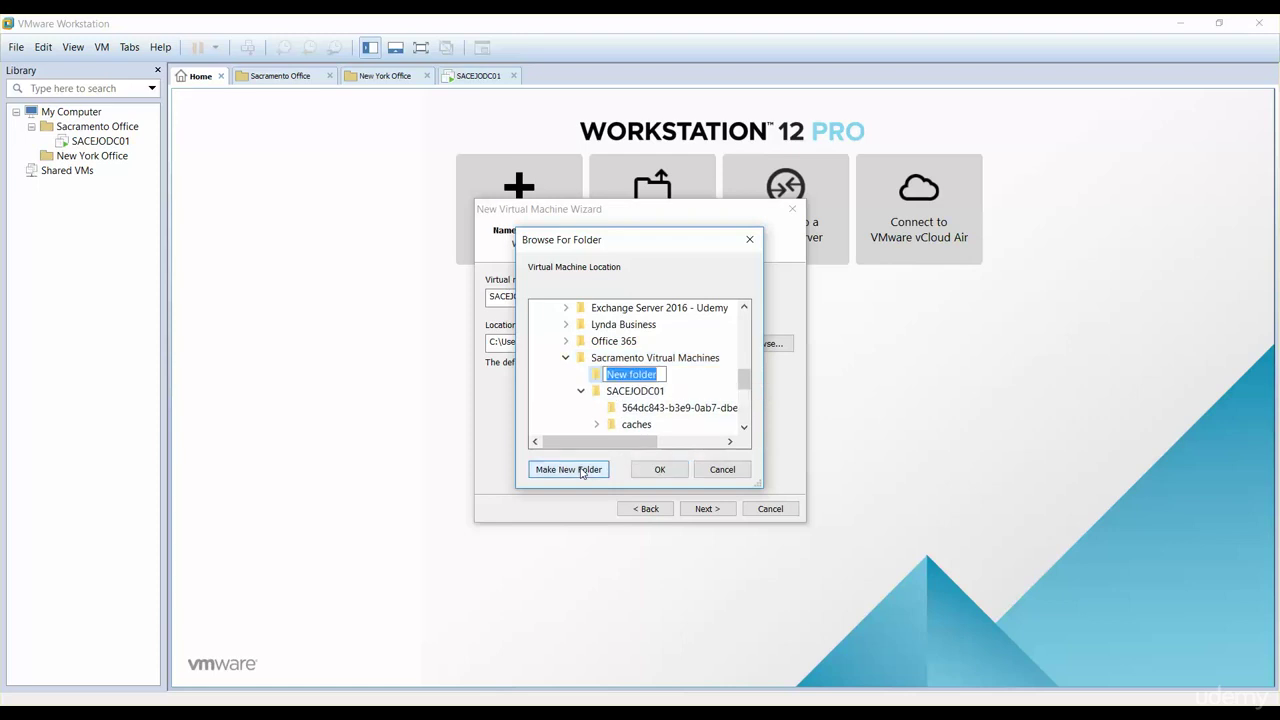
text(SACEJ)
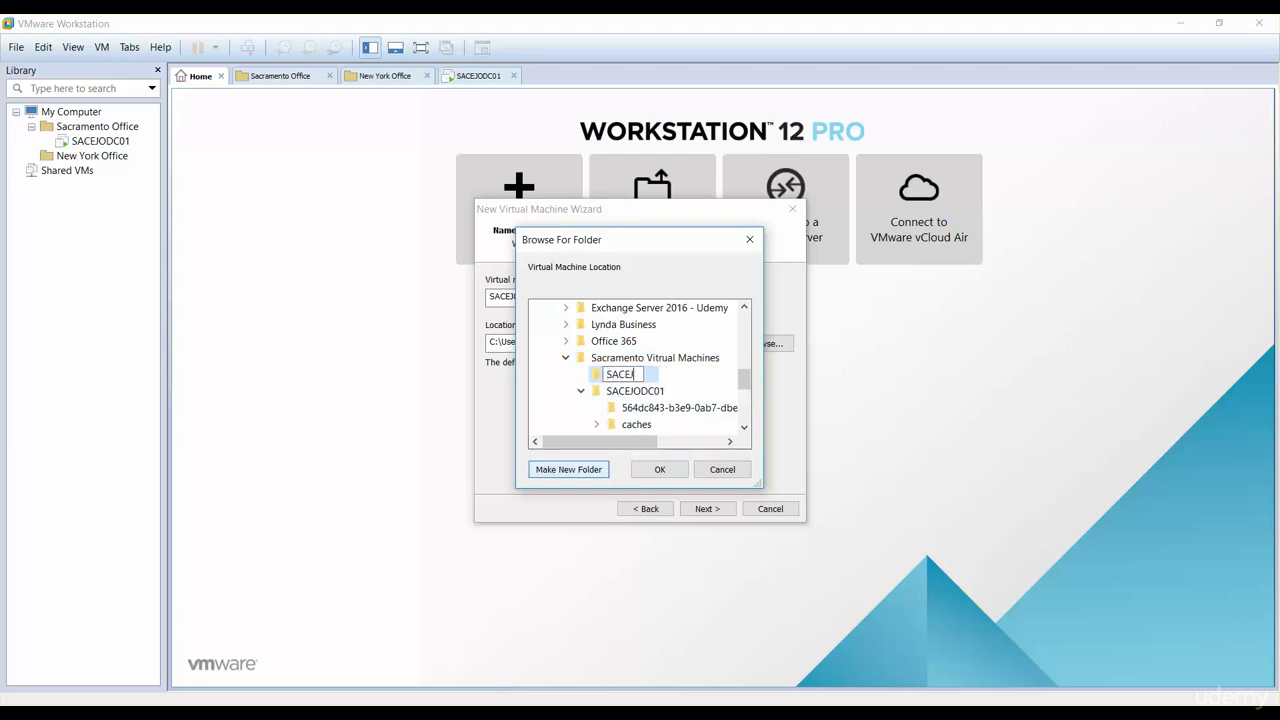
text(OEXC01)
click(658, 470)
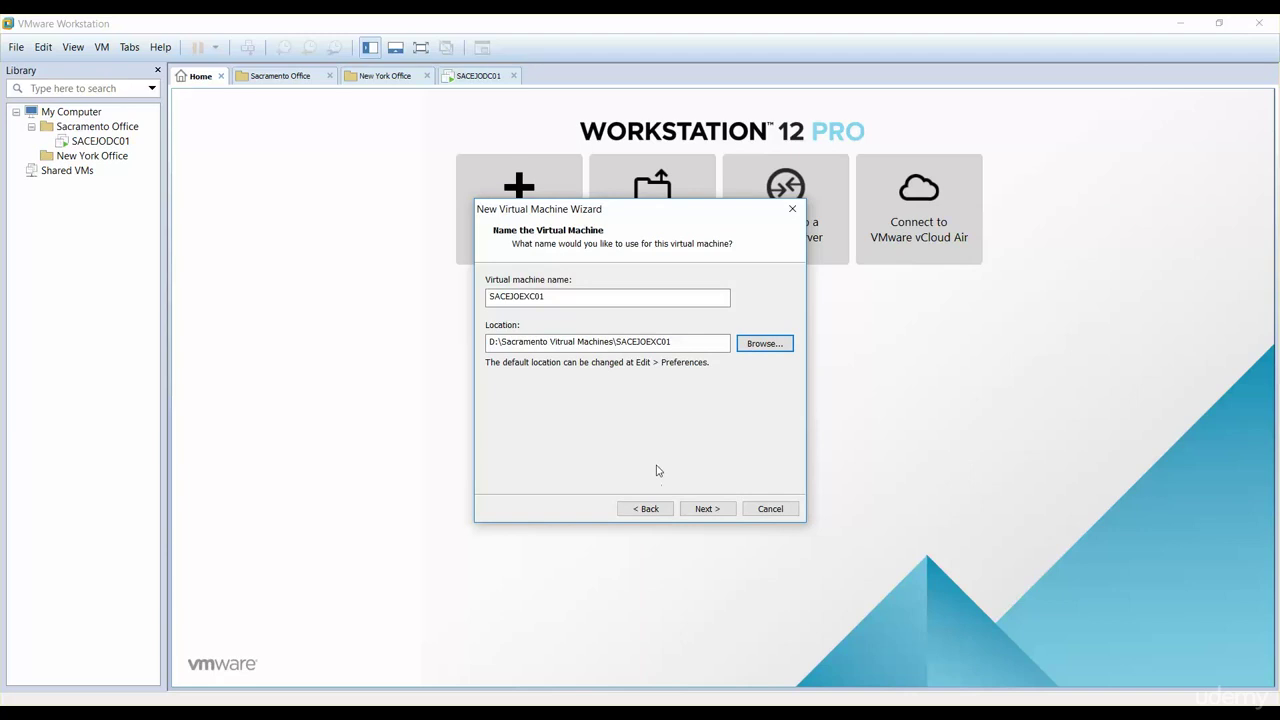
Step: Give the VM a 100 GB disk, create and power it on, and dismiss the removable devices notice
click(697, 512)
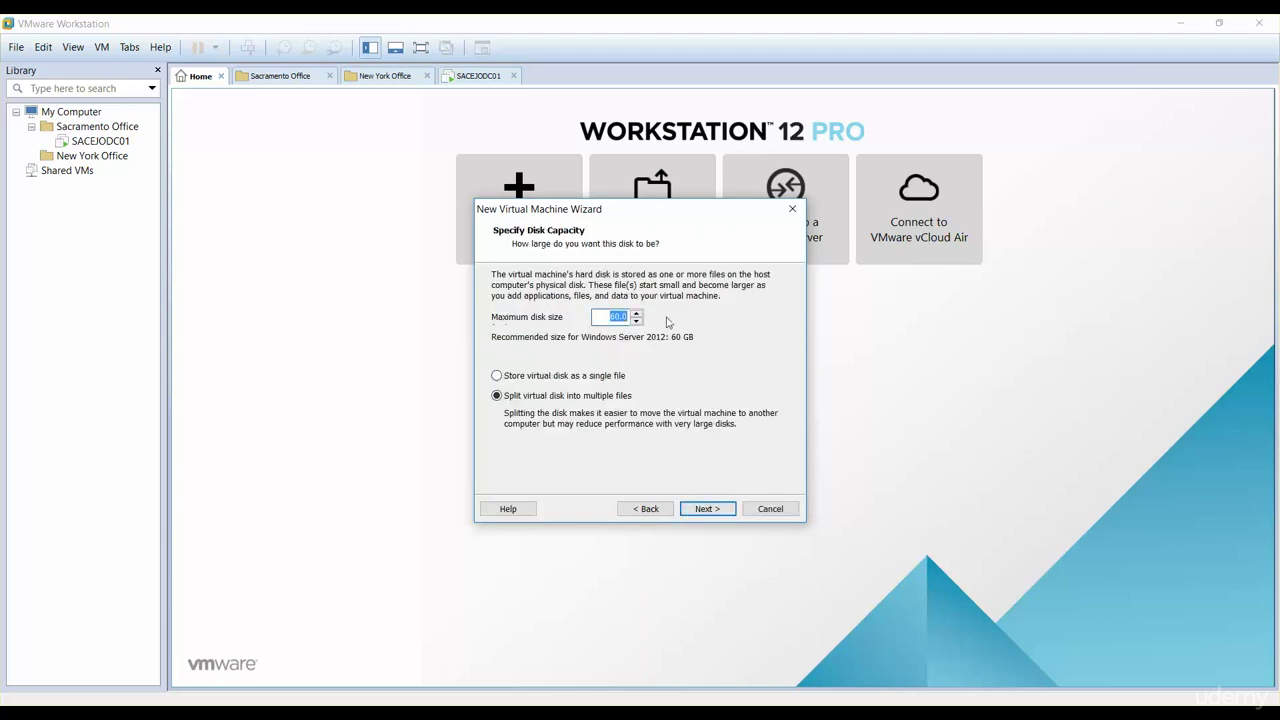
text(100)
click(698, 510)
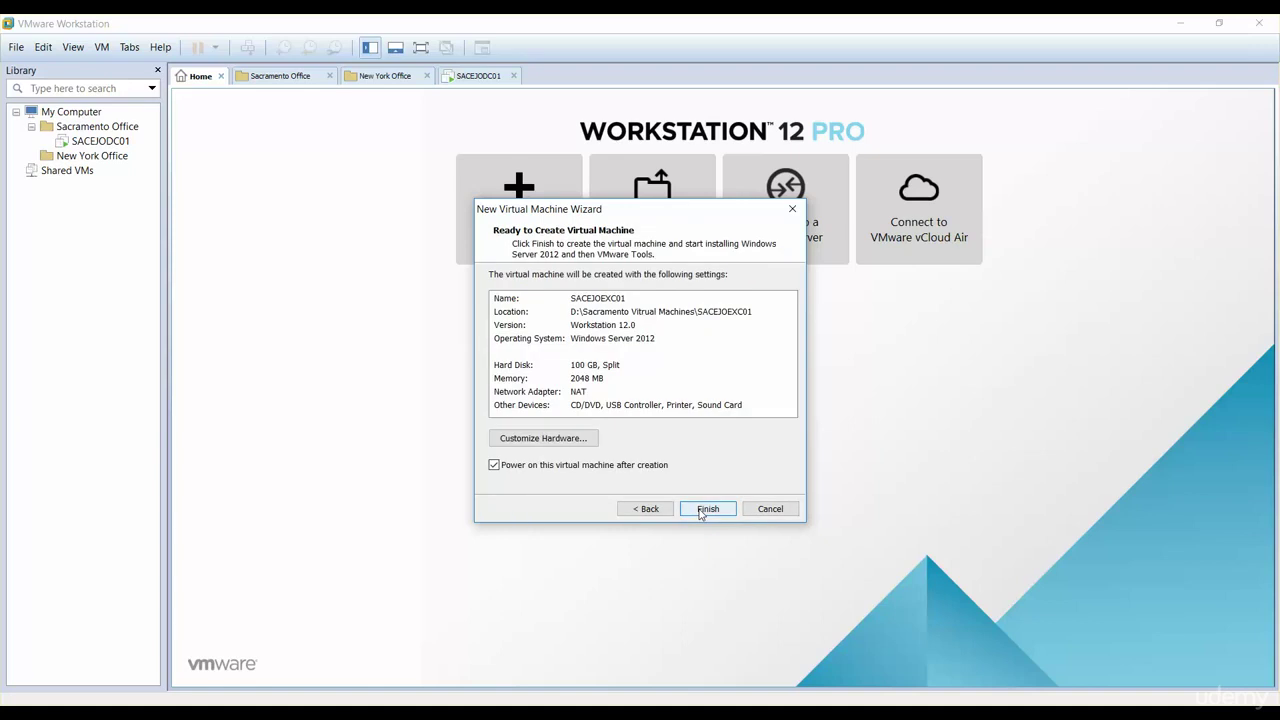
click(701, 510)
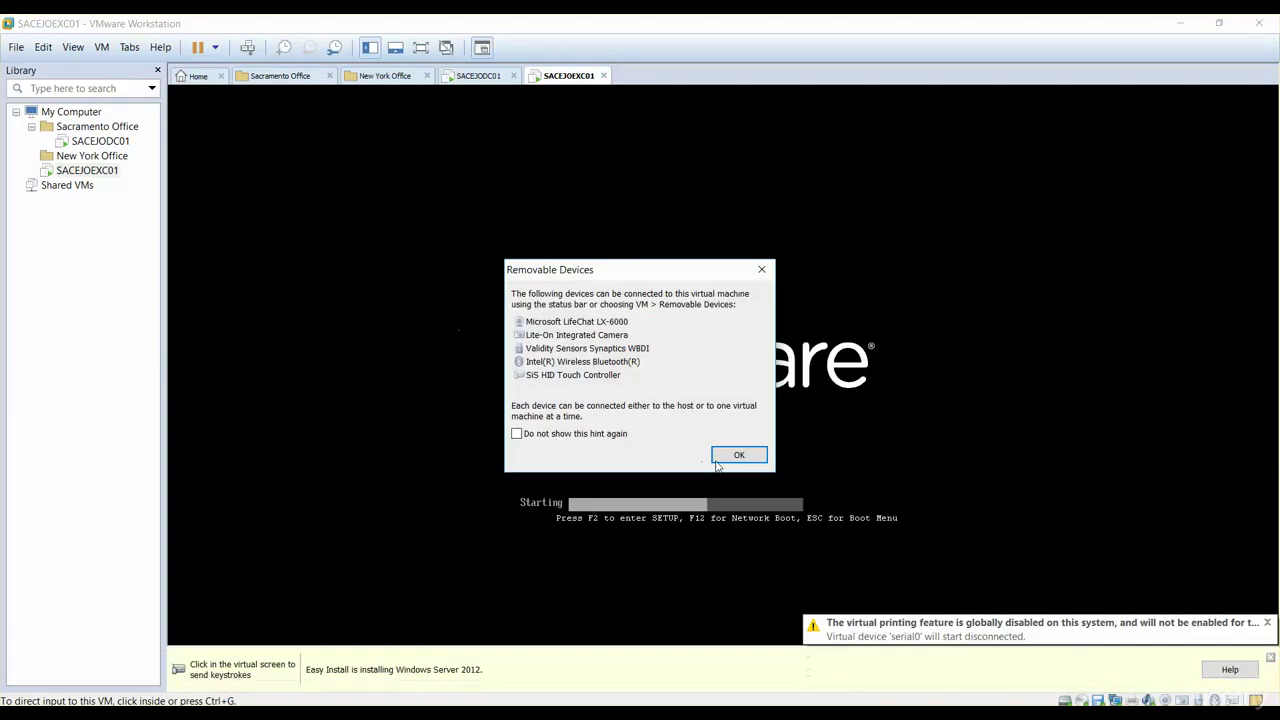
click(738, 455)
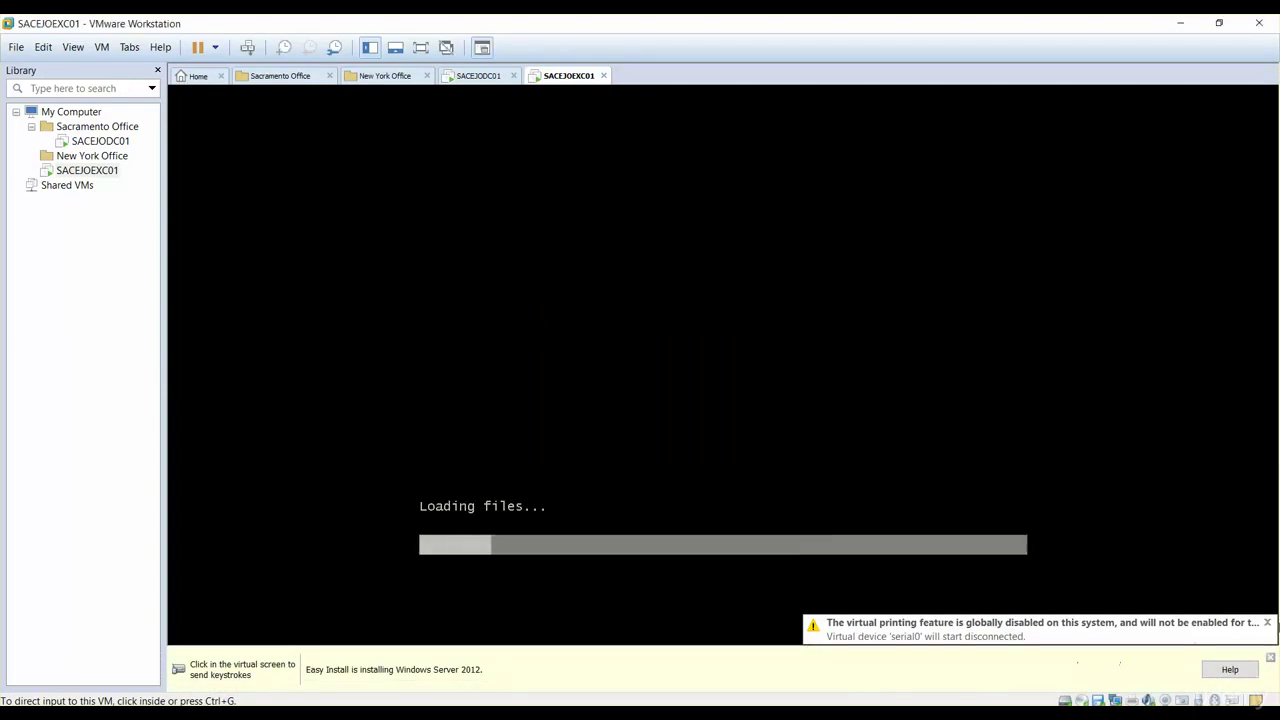
Step: Dismiss the printing warning and Easy Install bar, then wait until Windows Server 2012 R2 reaches the desktop
click(1268, 624)
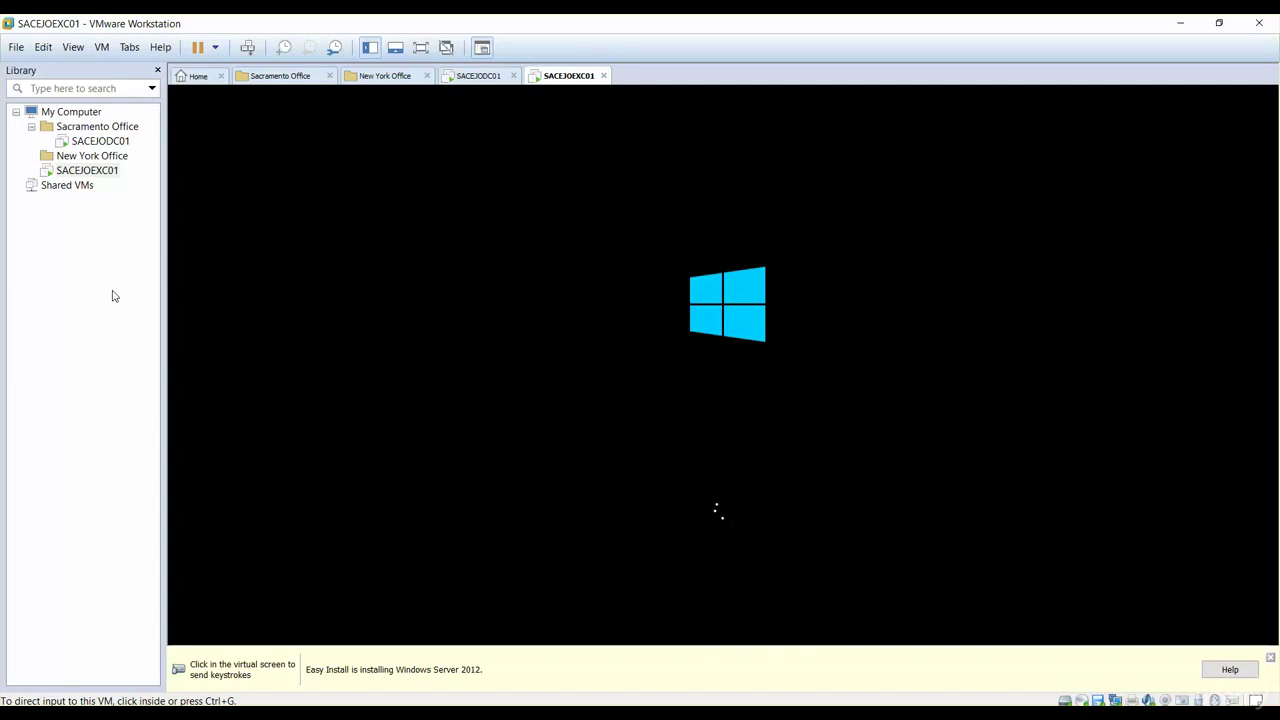
click(1270, 658)
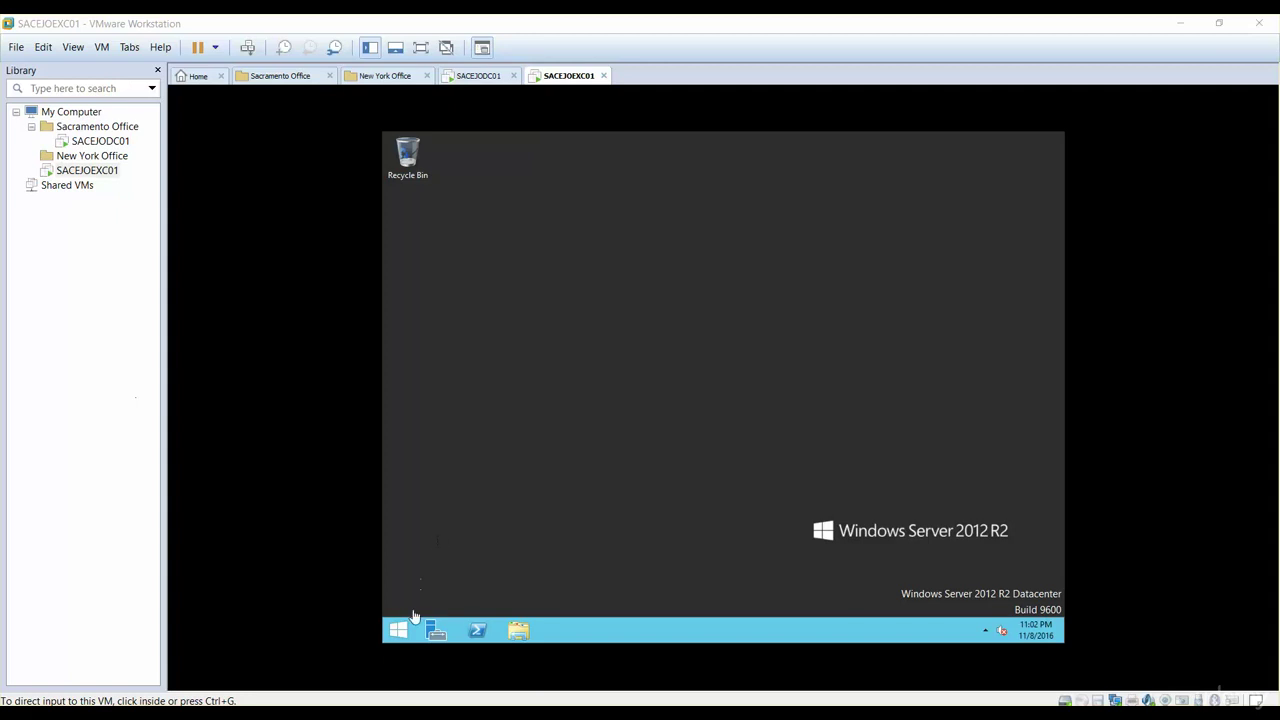
click(399, 630)
Step: Open This PC's Properties from the guest Start screen to view the default computer name and WORKGROUP
click(398, 630)
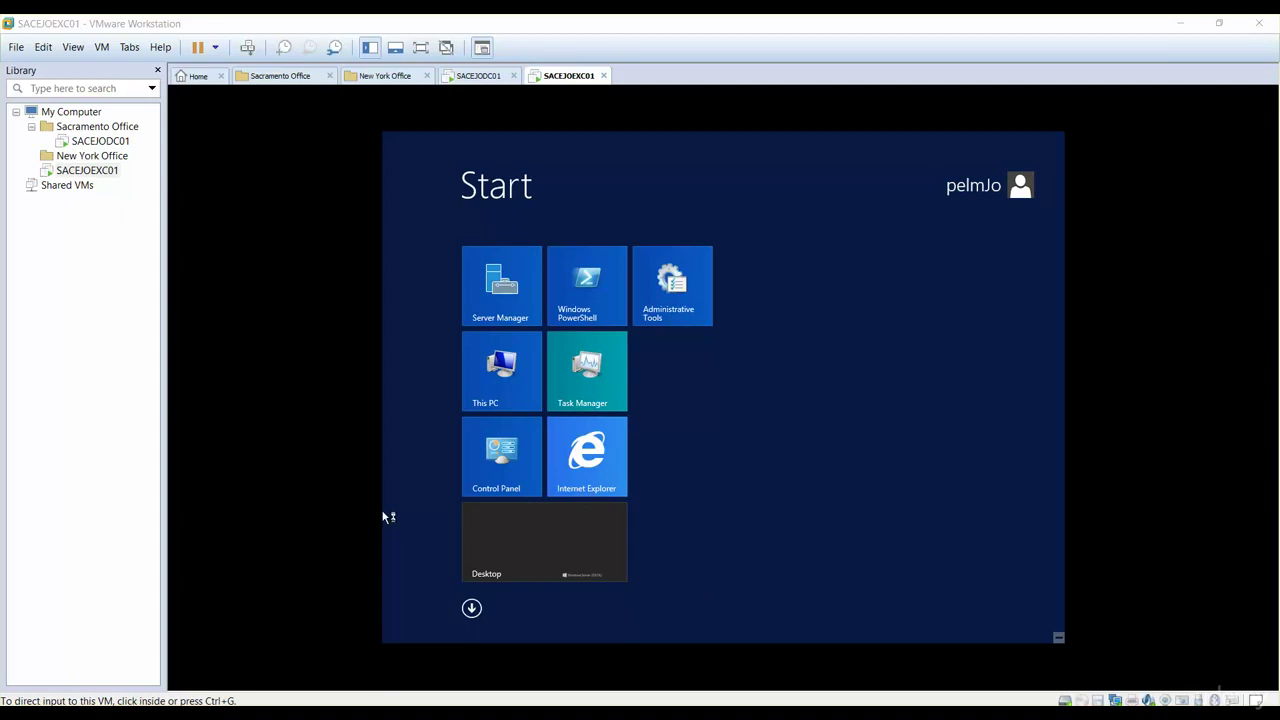
key(super)
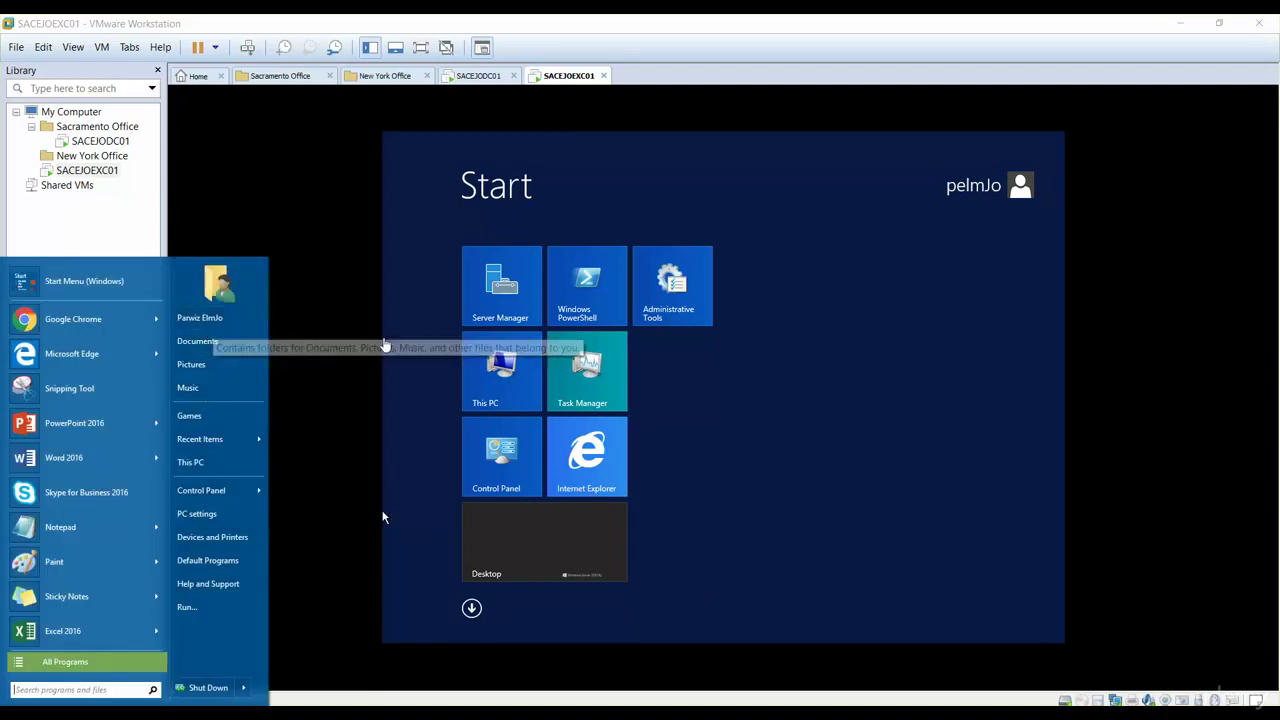
click(910, 419)
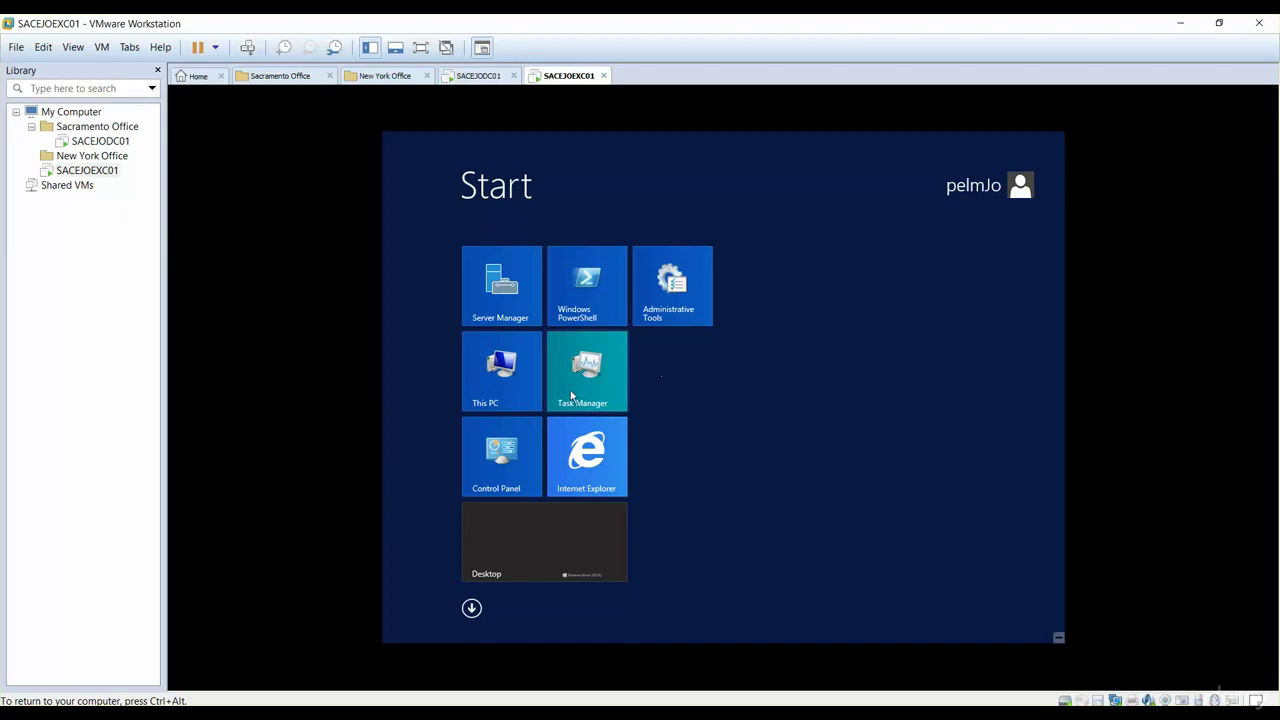
right_click(494, 385)
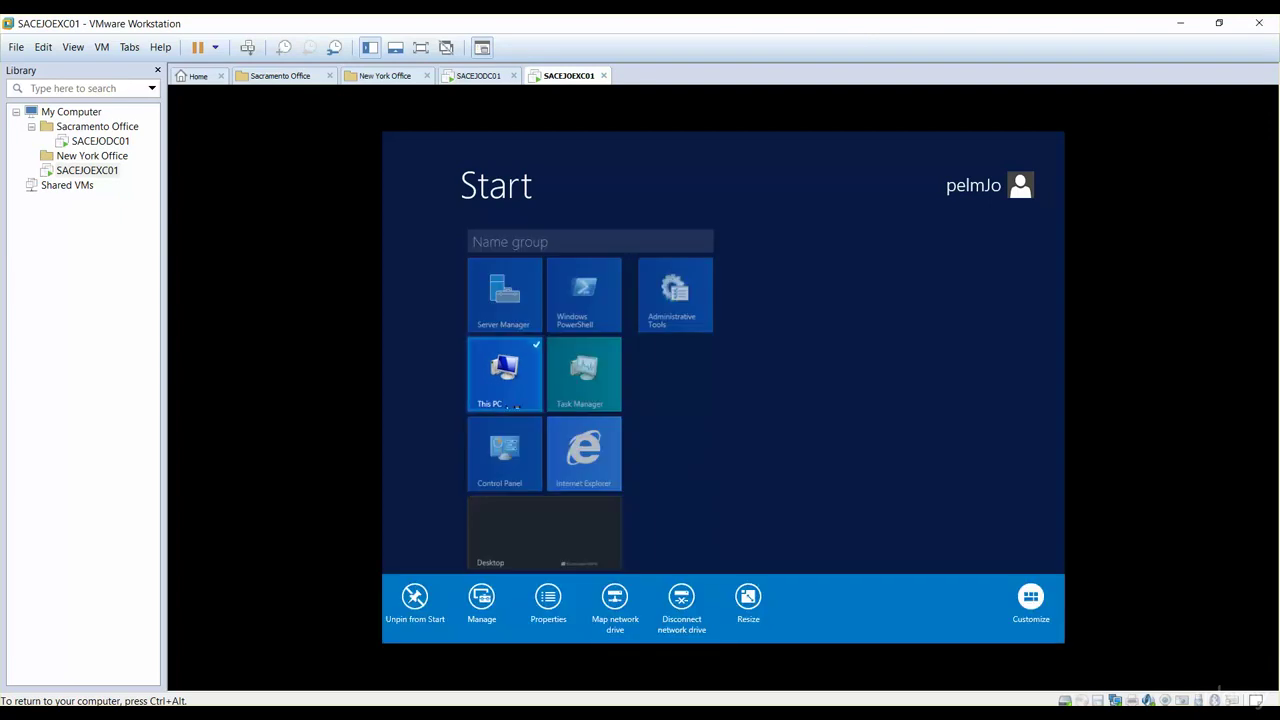
click(551, 604)
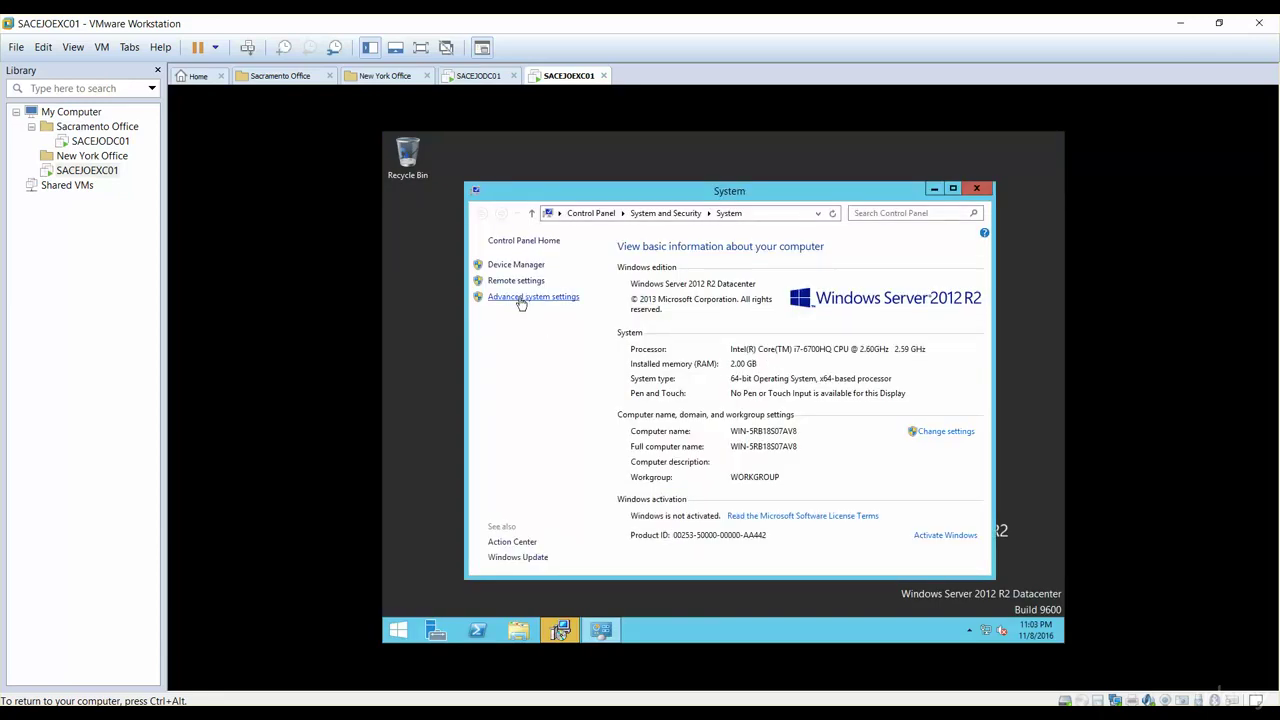
Step: In Advanced system settings' Computer Name tab, begin renaming the server, typing SACEJOEXC
click(521, 299)
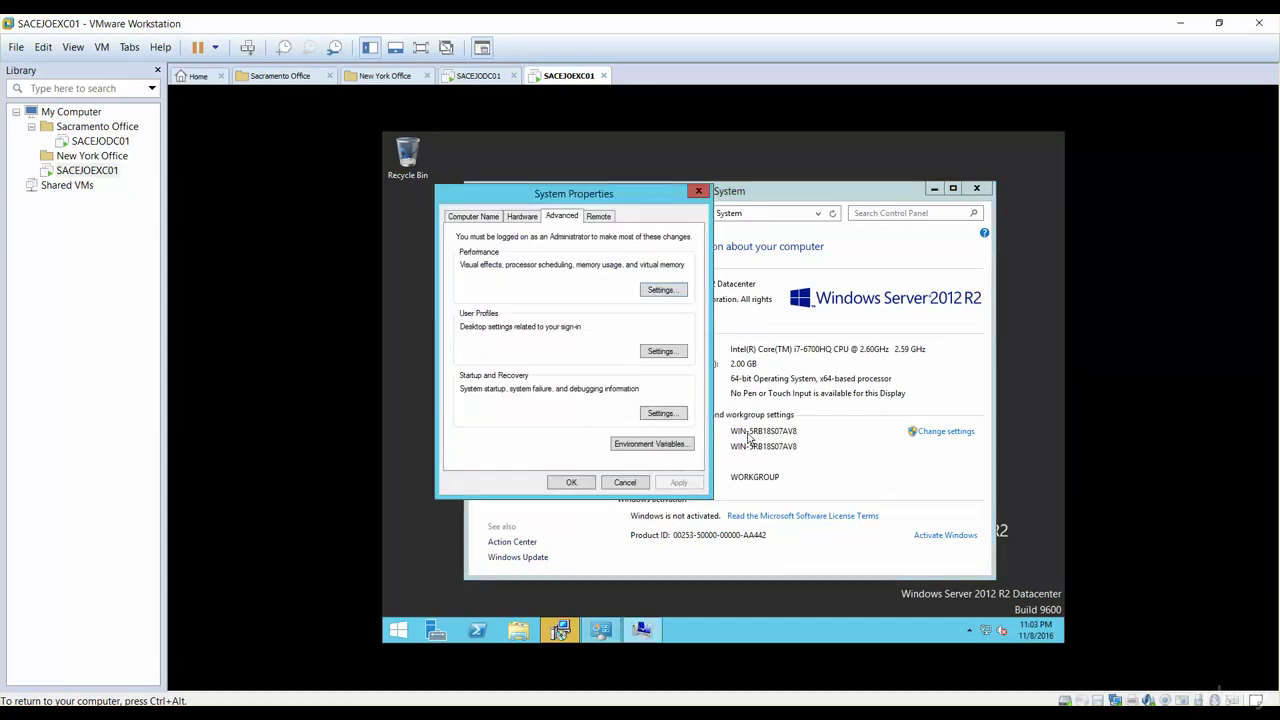
click(484, 218)
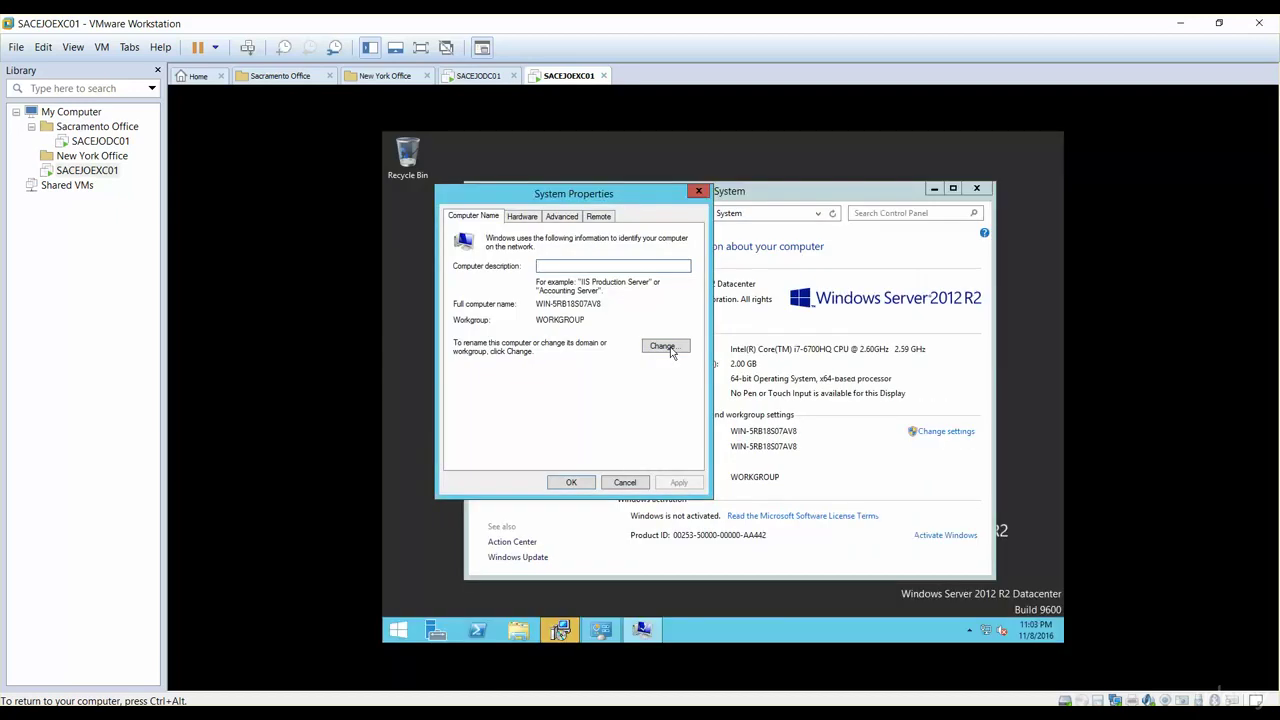
click(455, 369)
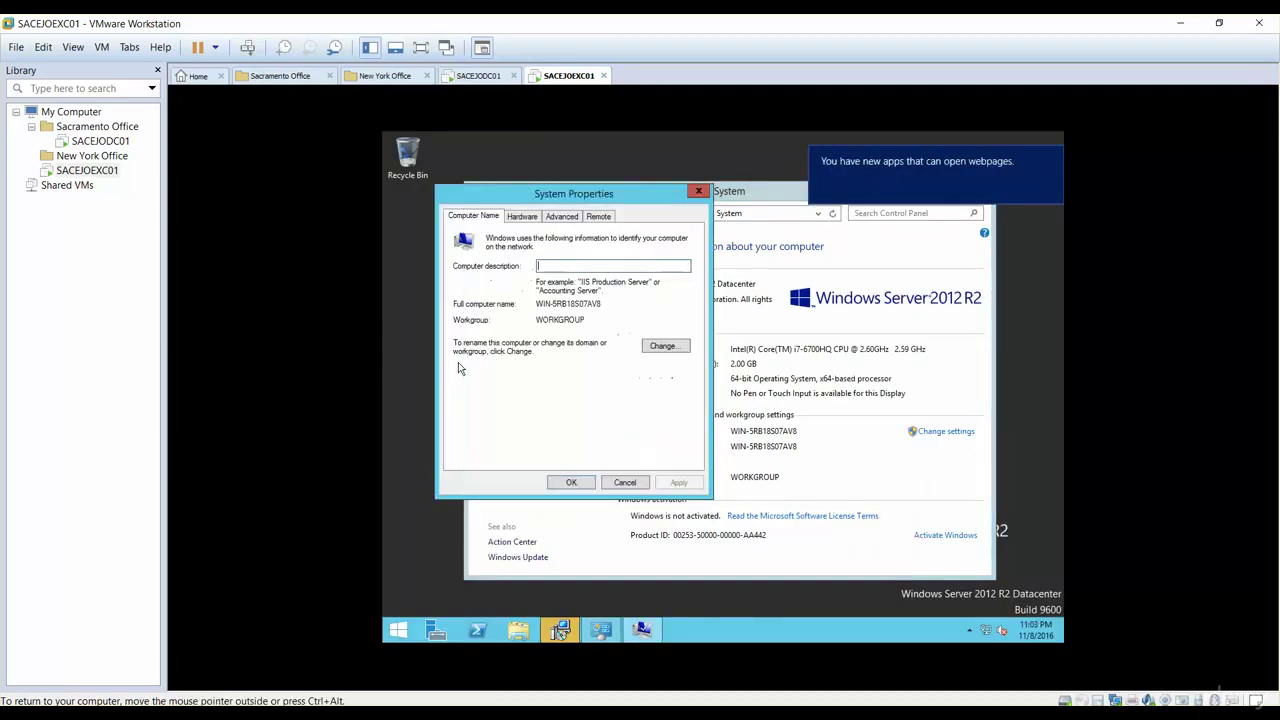
click(661, 347)
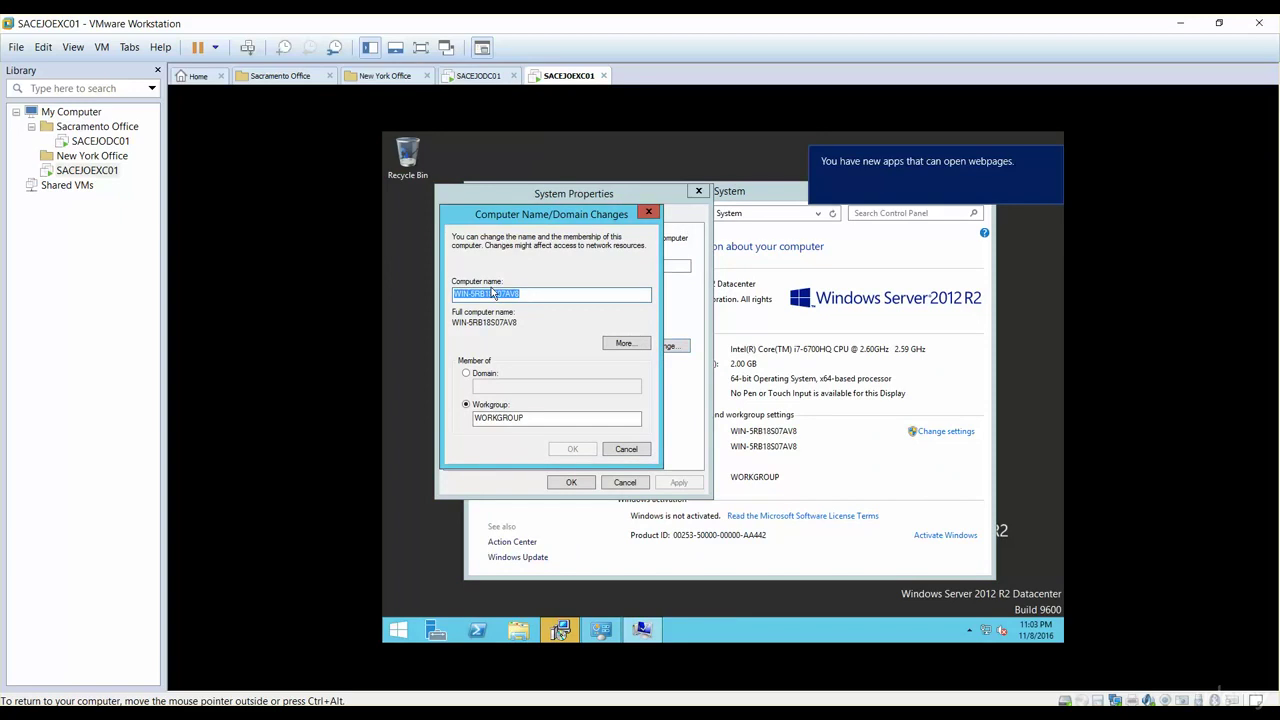
text(SAC)
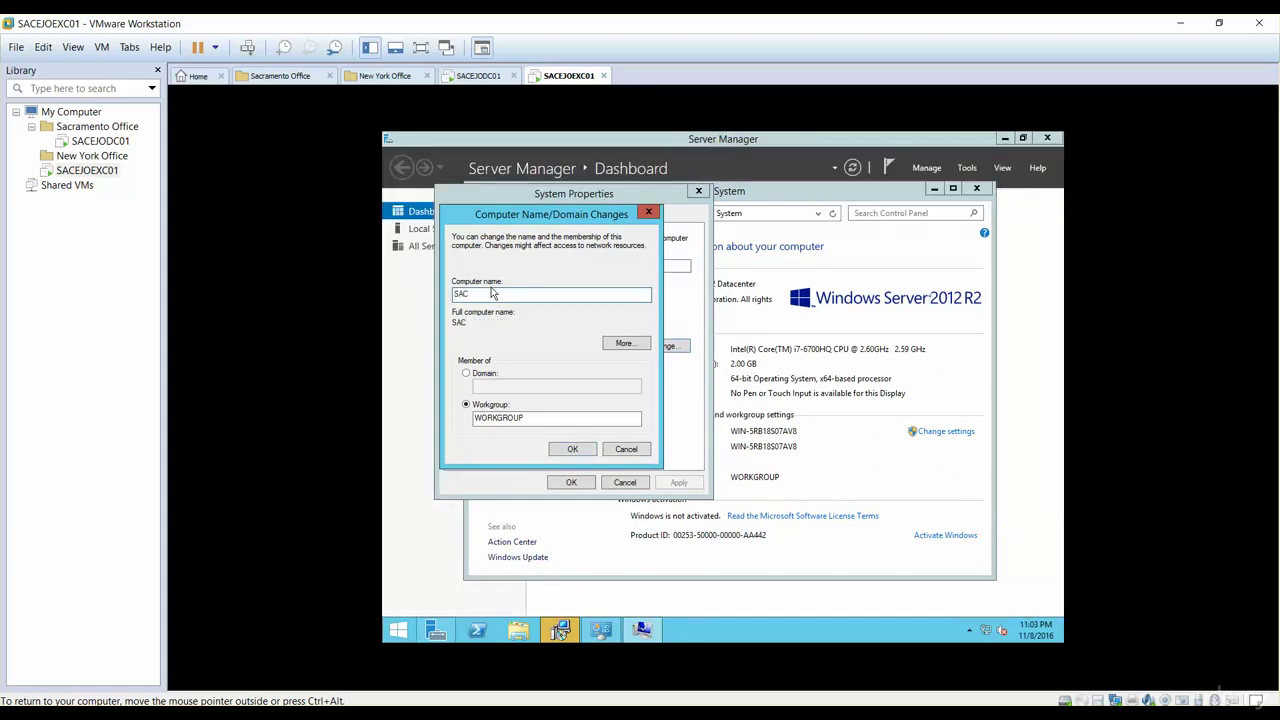
text(EJOEXC)
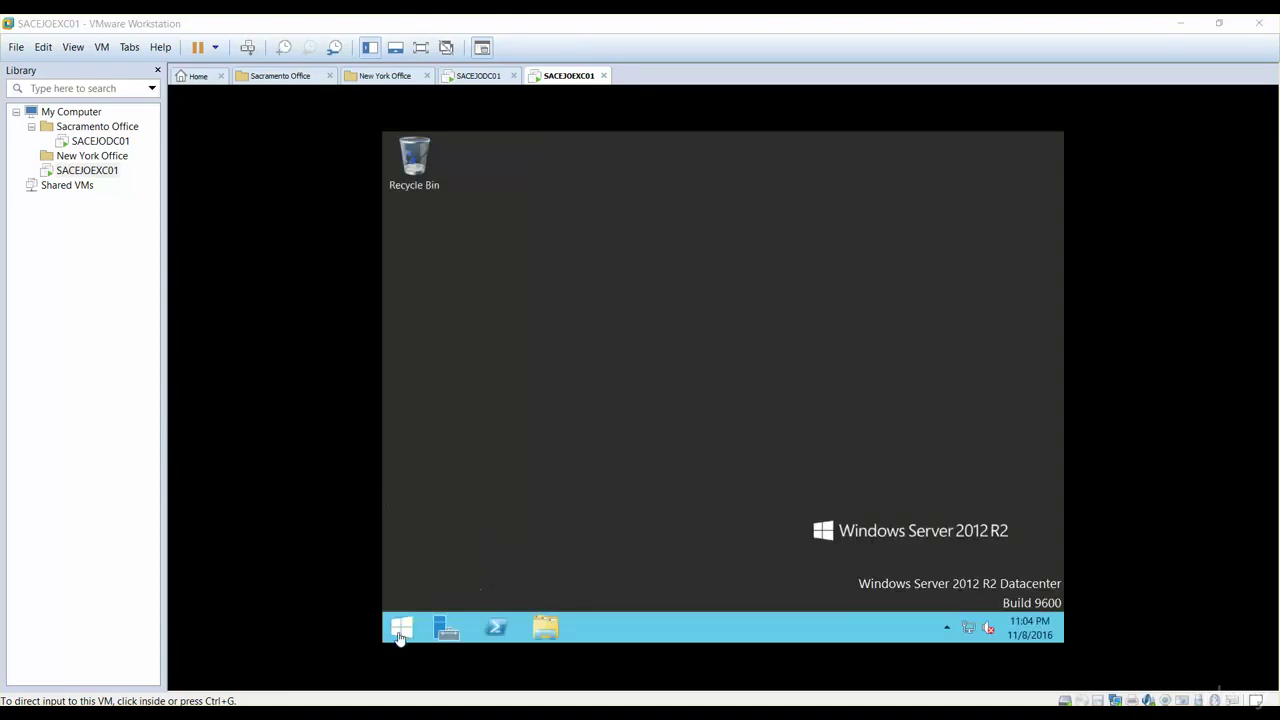
Step: After the restart, reopen System Properties via This PC Properties and Advanced system settings
click(400, 630)
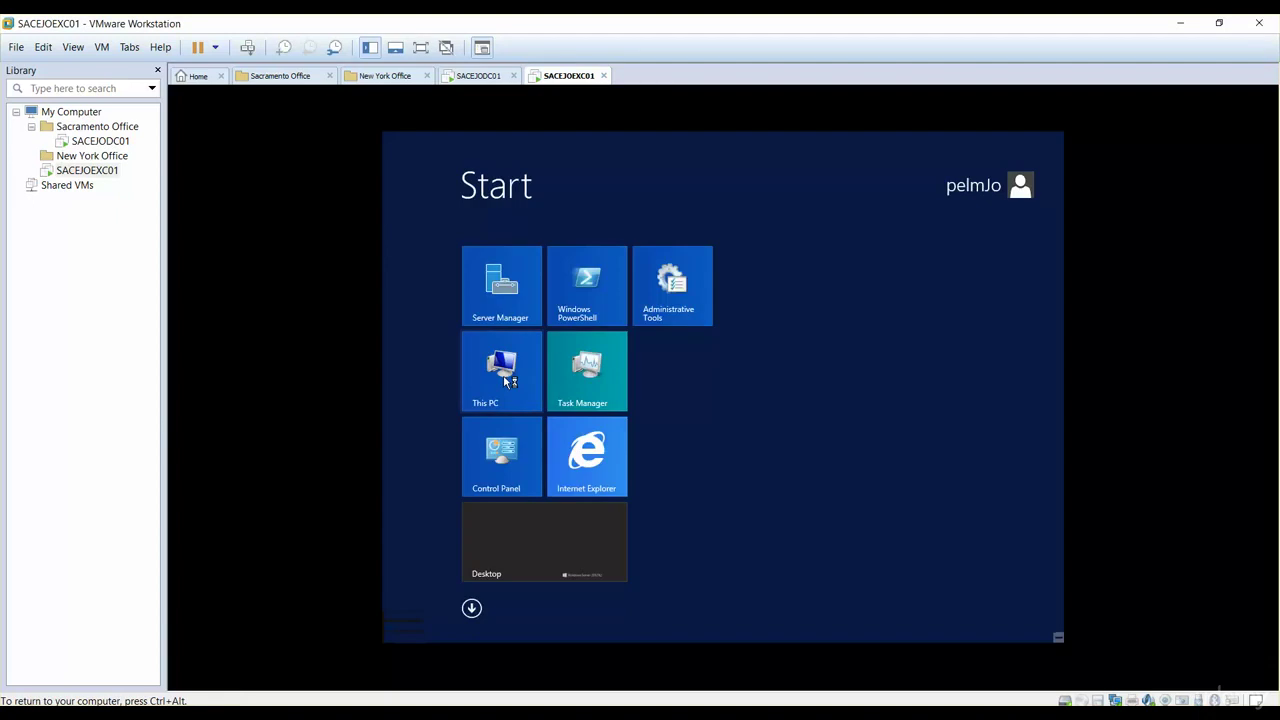
right_click(507, 381)
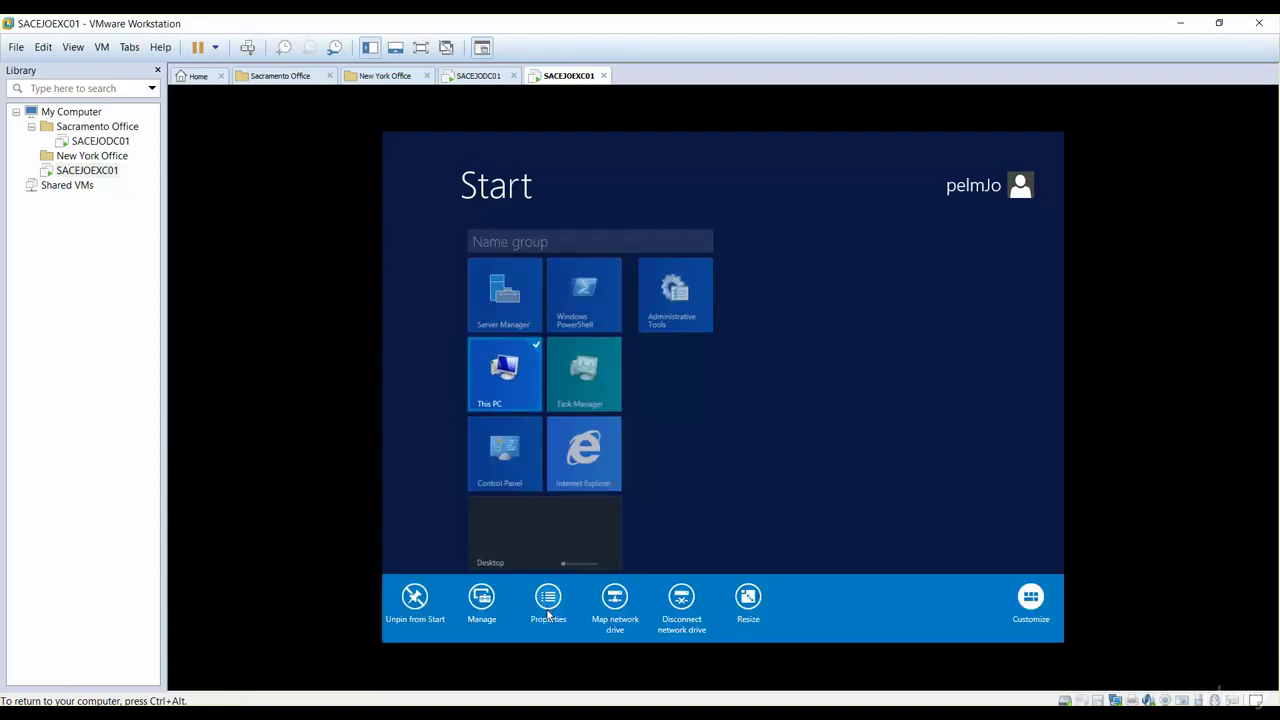
click(548, 603)
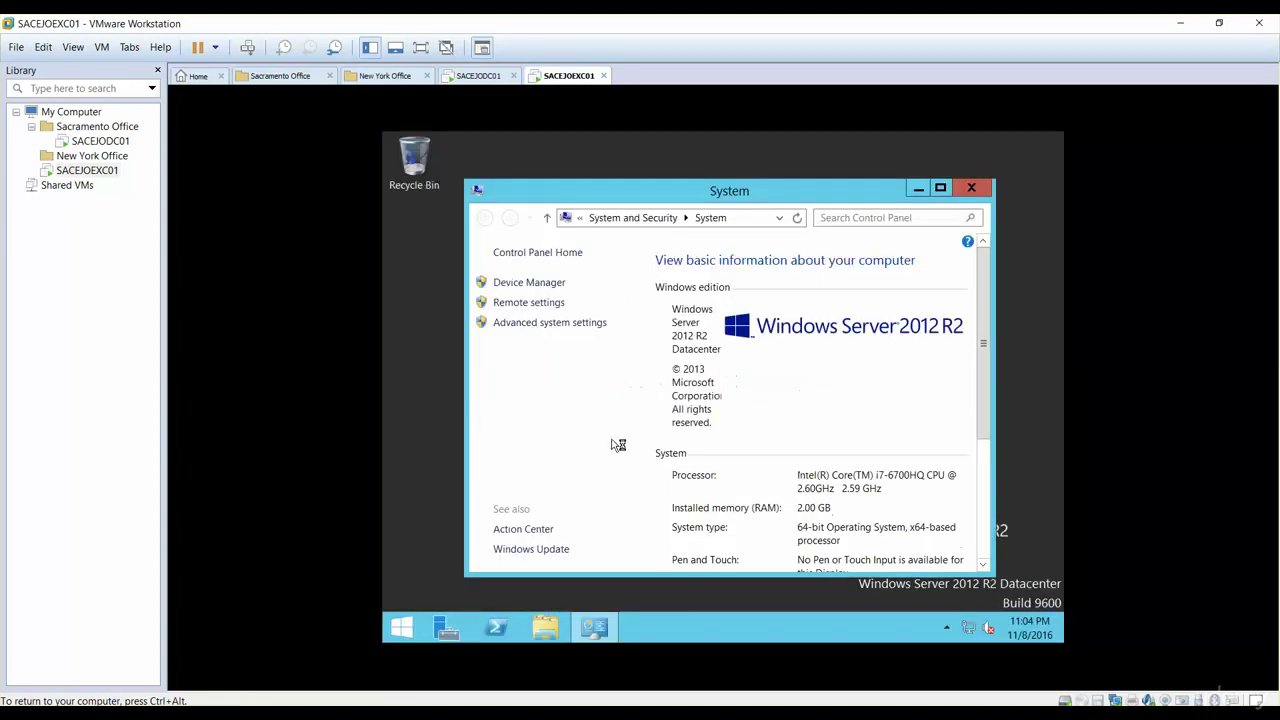
click(524, 323)
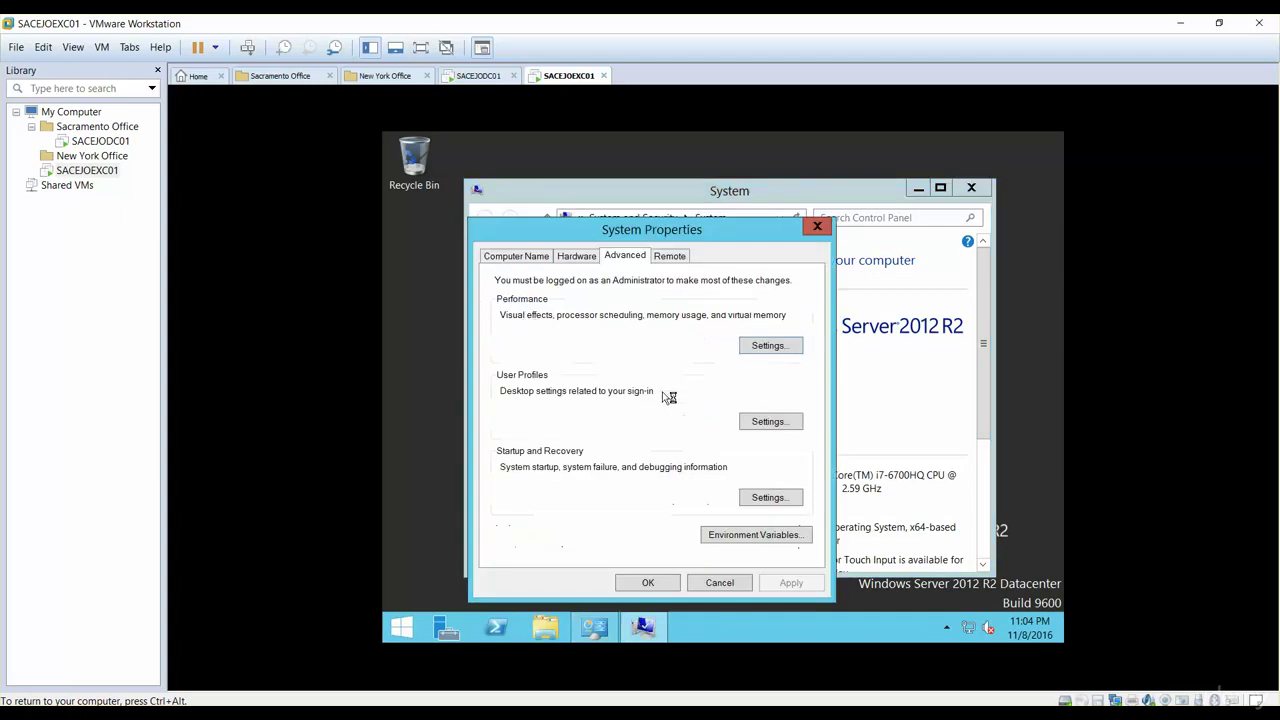
Step: Change the computer name to SACEJOEXC01 on the Computer Name tab
click(536, 264)
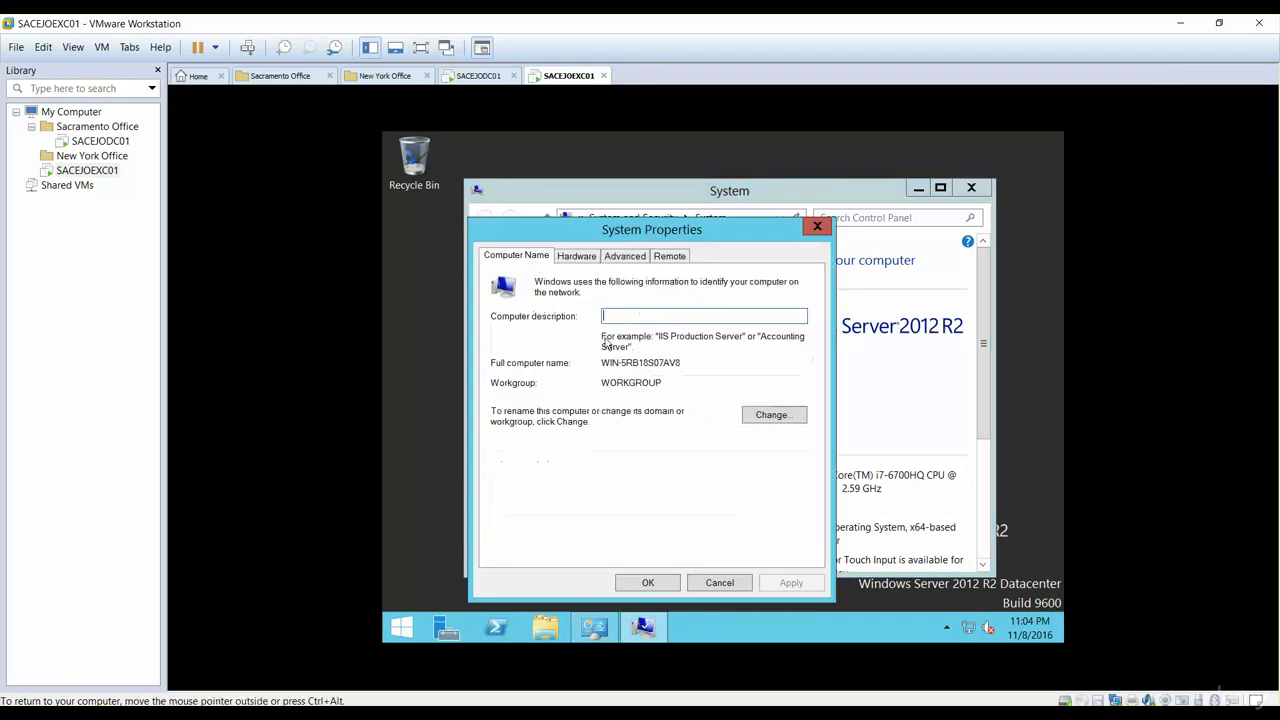
click(792, 423)
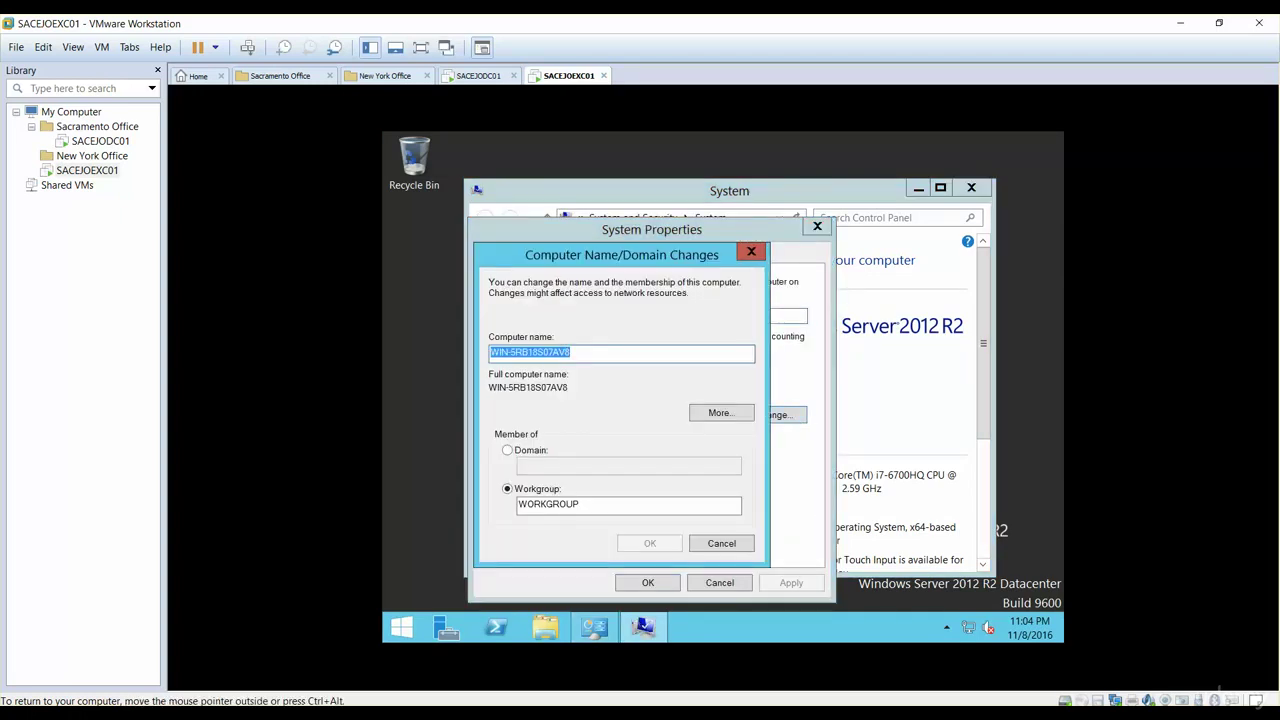
text(sac)
key(BackSpace)
key(BackSpace)
key(BackSpace)
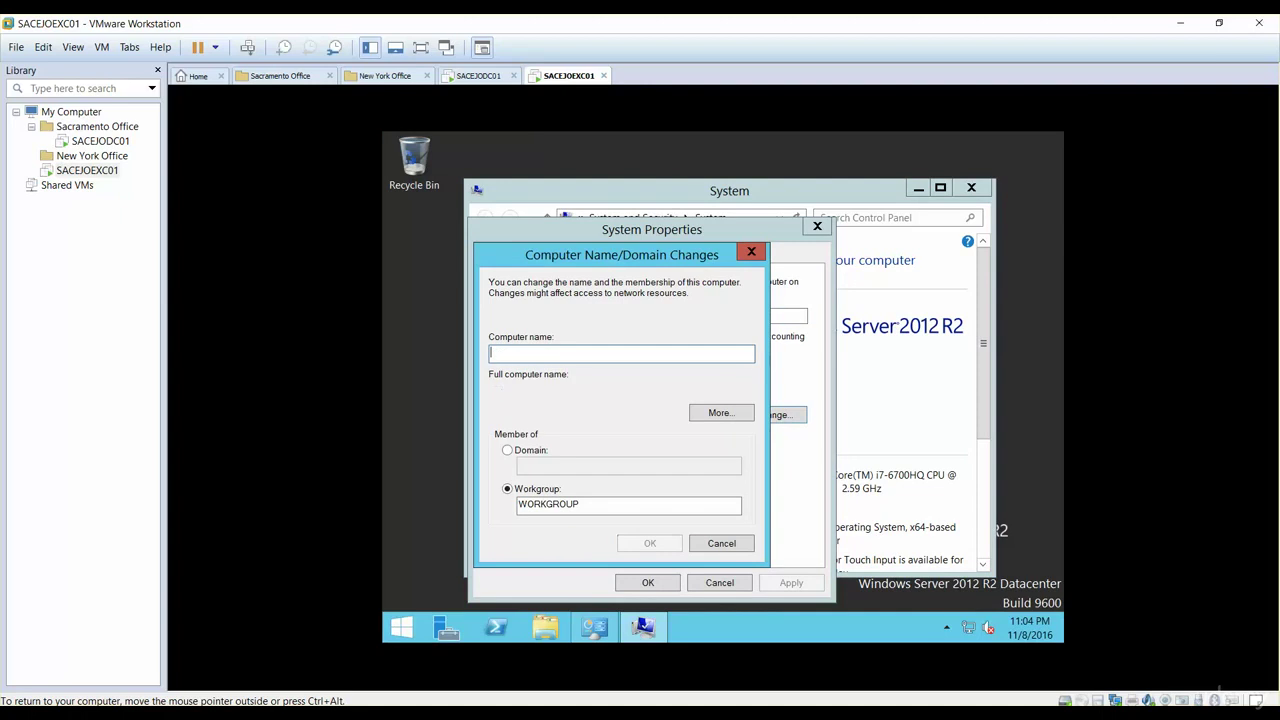
text(SAC)
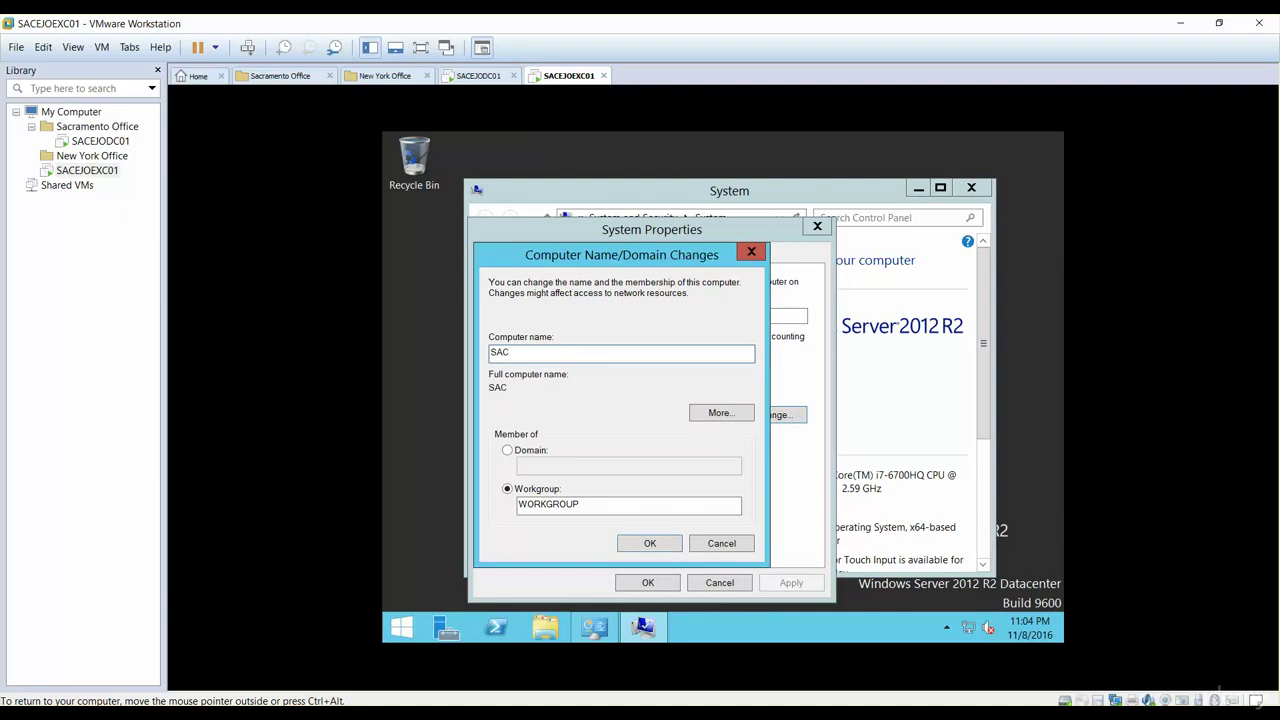
text(EJOEXC01)
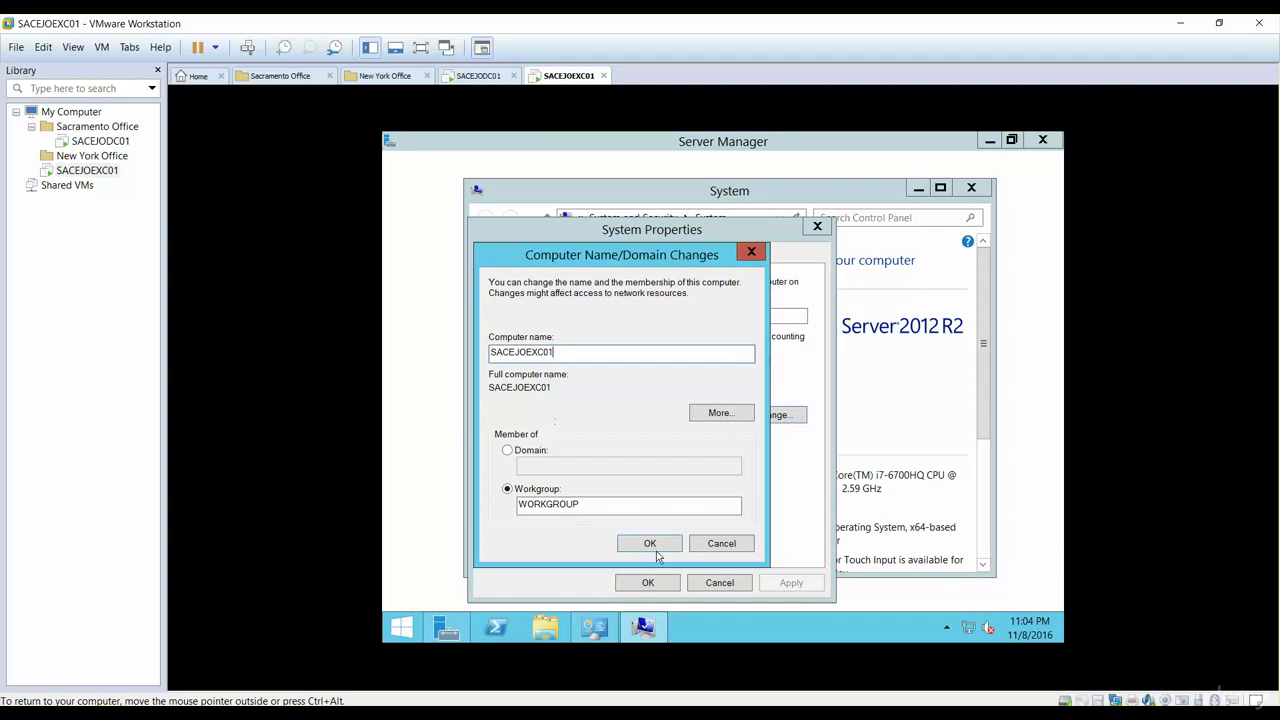
click(650, 544)
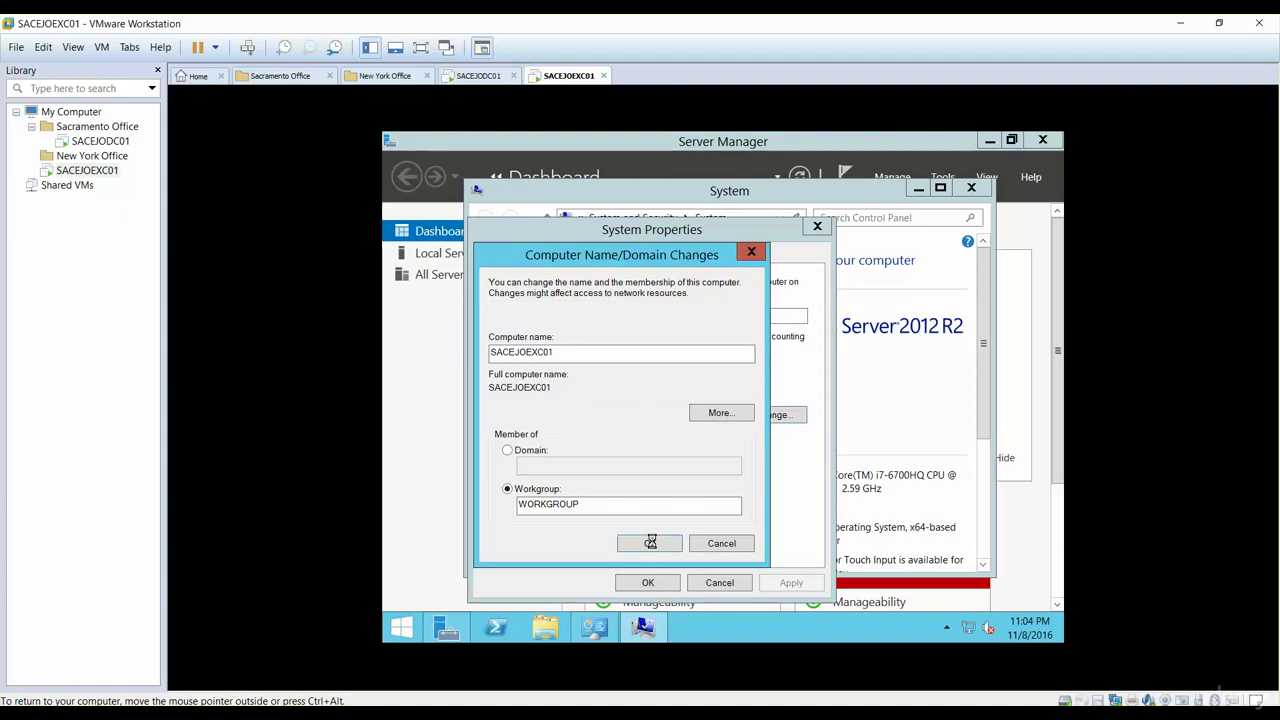
Step: Acknowledge the restart notice, choose Restart Later, and close the System window
click(818, 397)
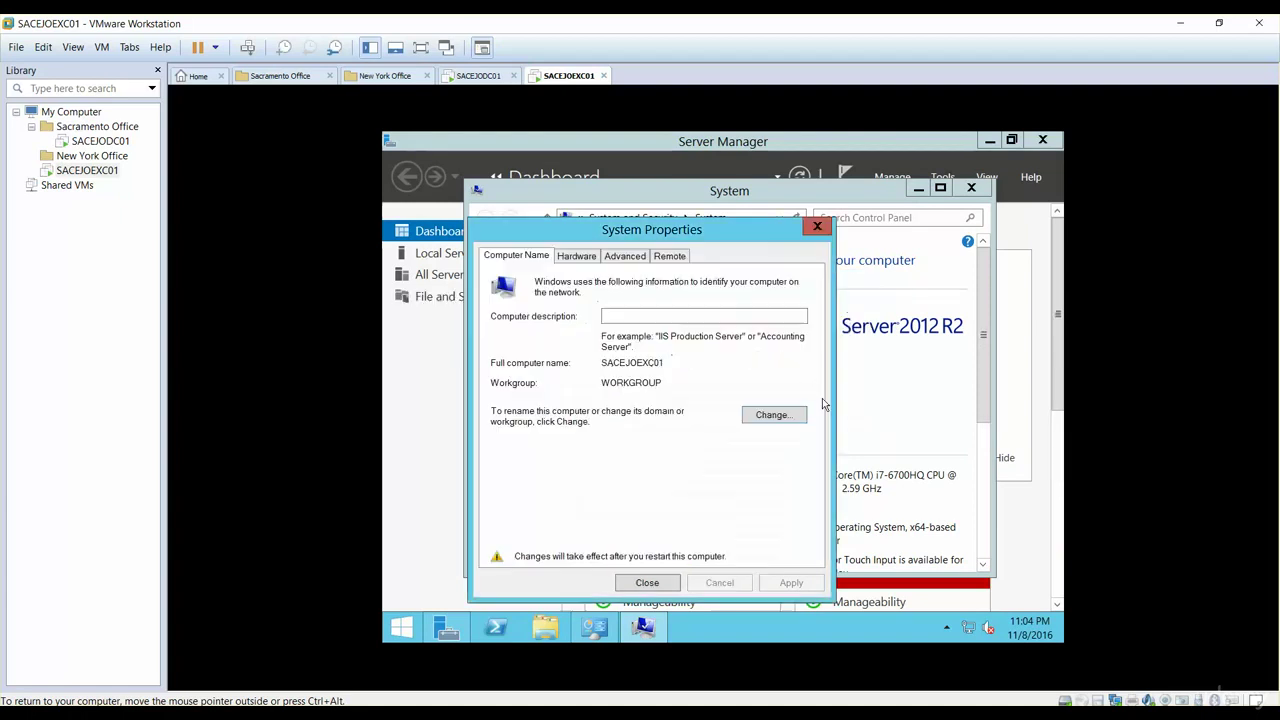
click(647, 583)
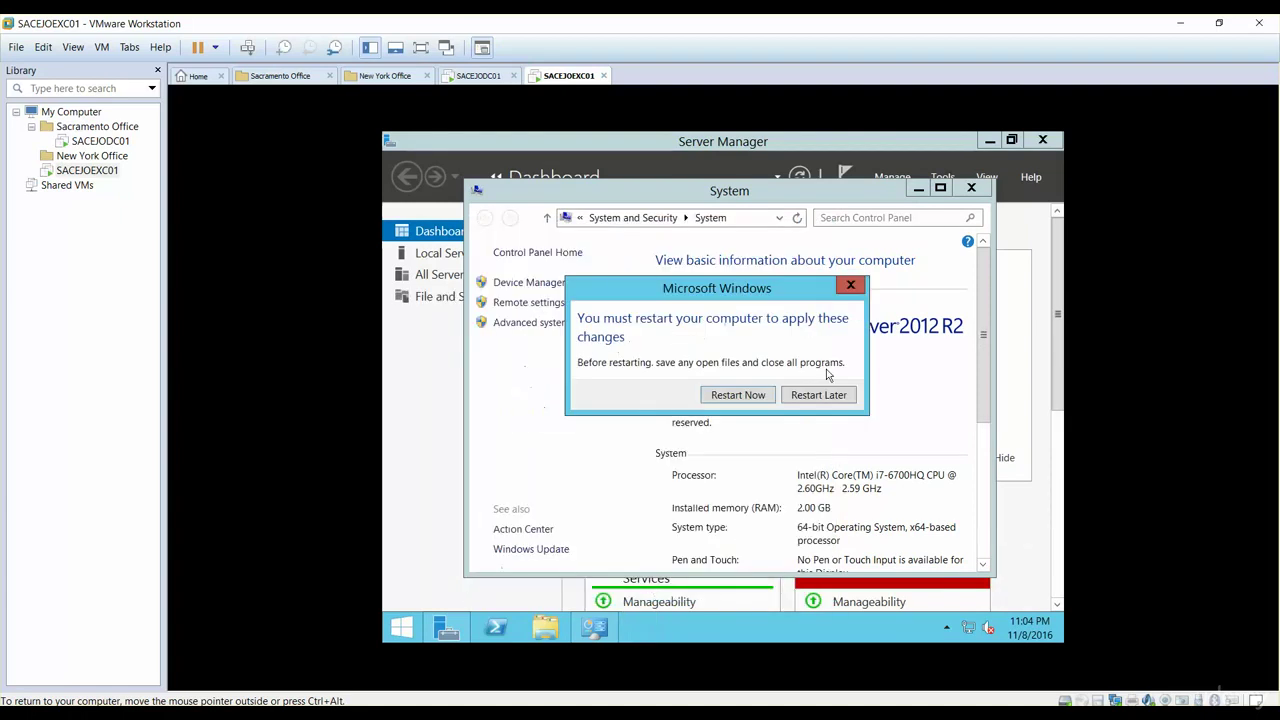
click(815, 401)
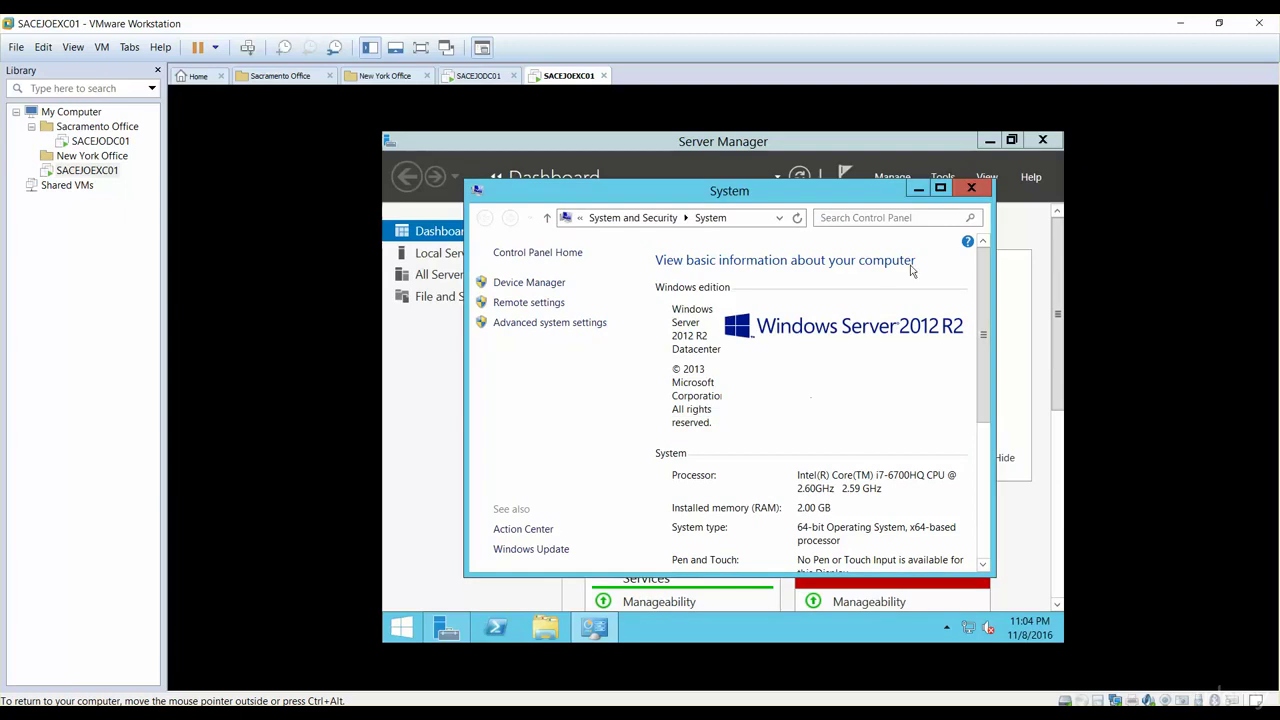
click(971, 188)
Step: Close Server Manager and switch SACEJOEXC01's network adapter from NAT to Host-only
click(1043, 141)
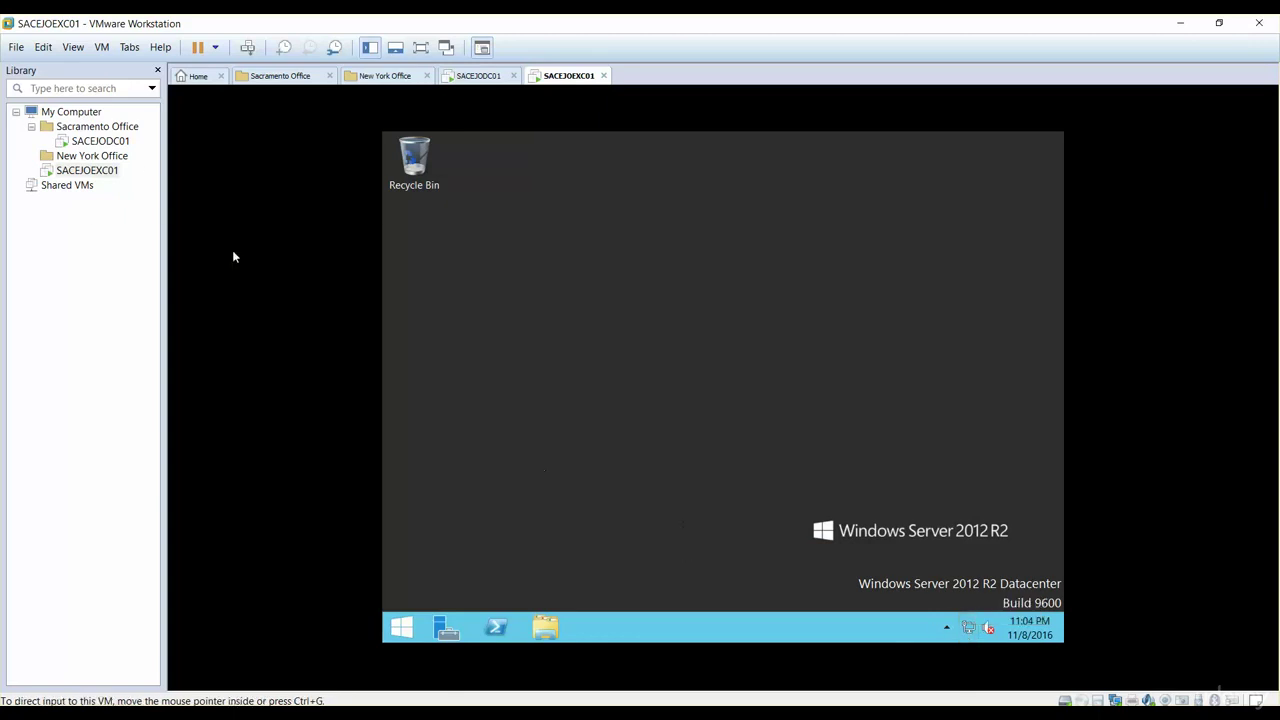
right_click(85, 171)
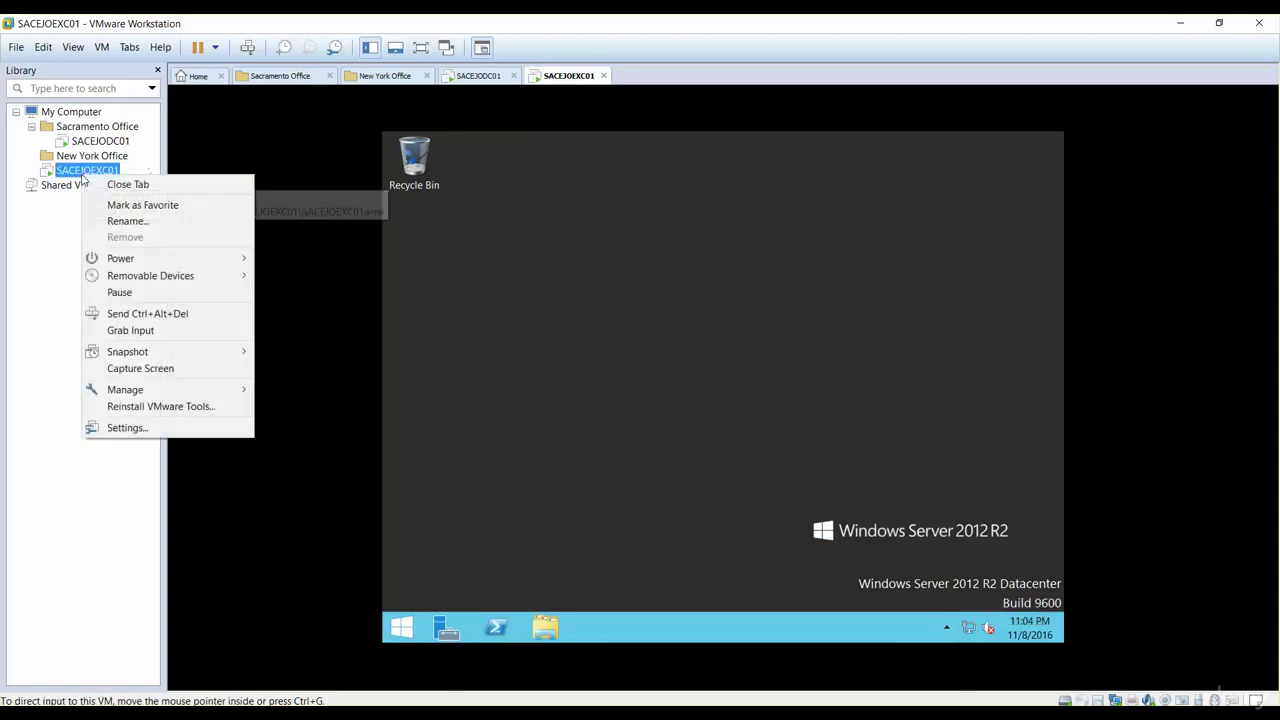
click(160, 428)
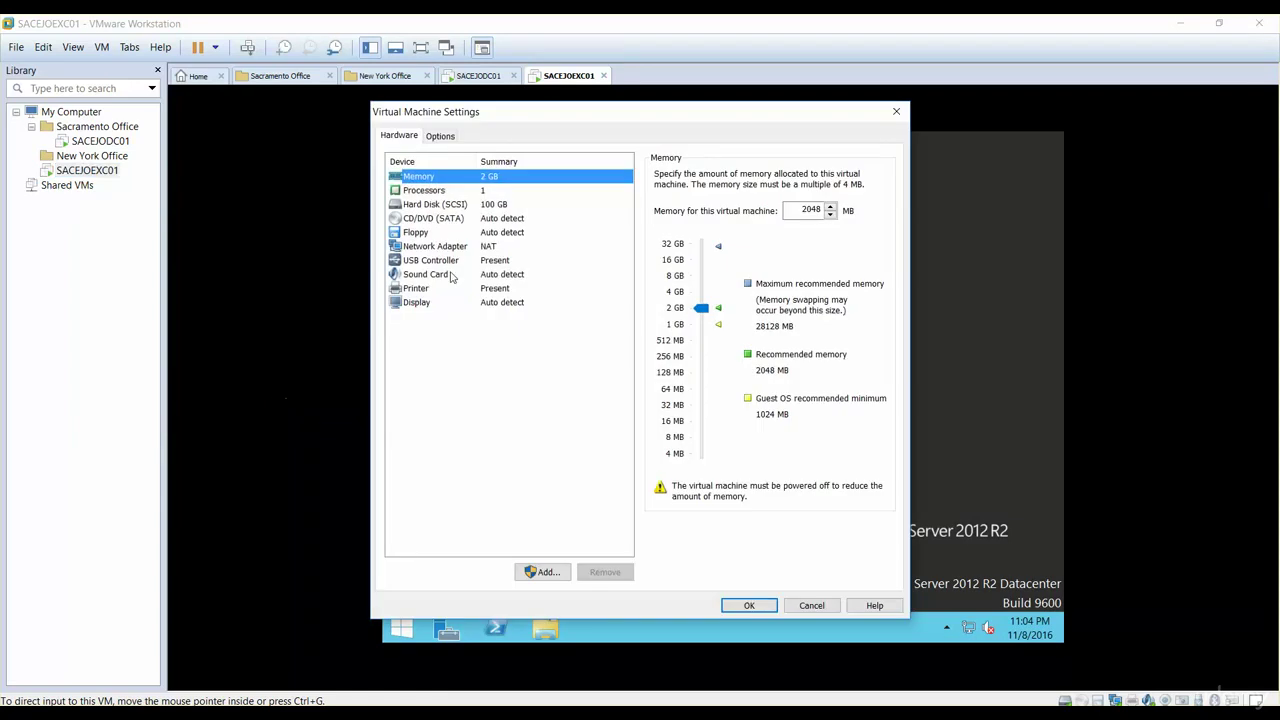
click(450, 250)
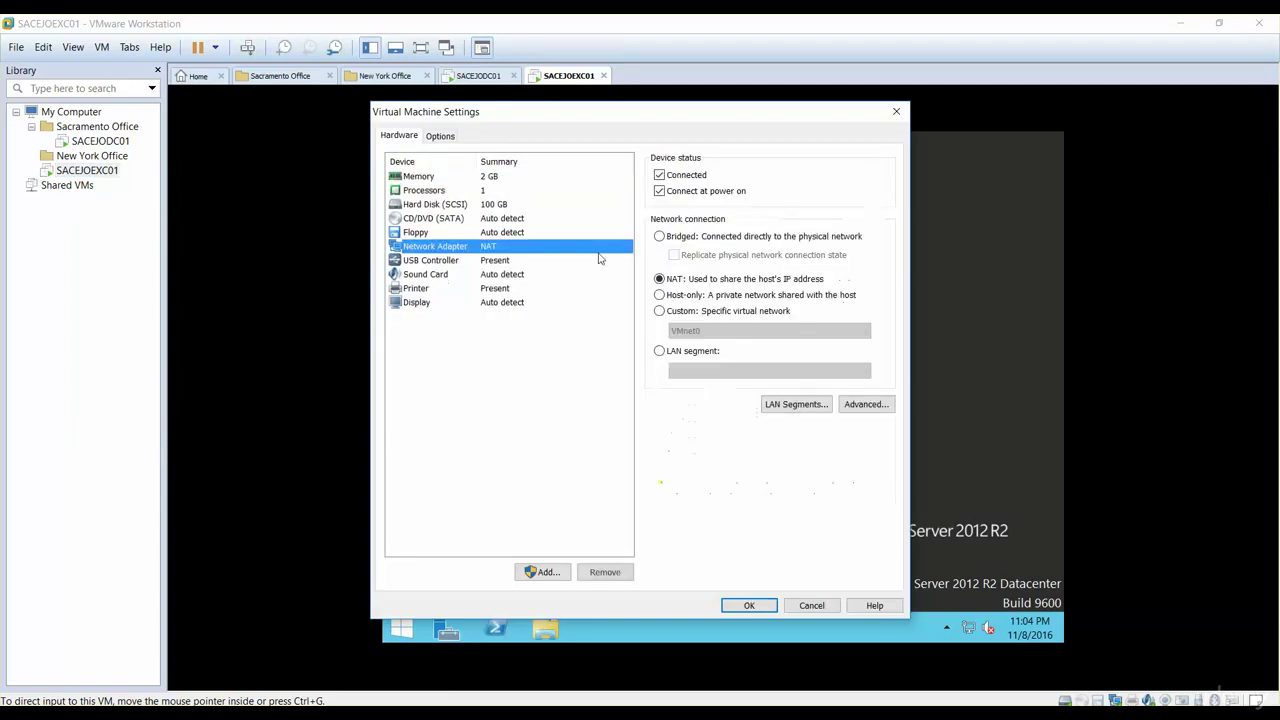
click(659, 295)
click(748, 605)
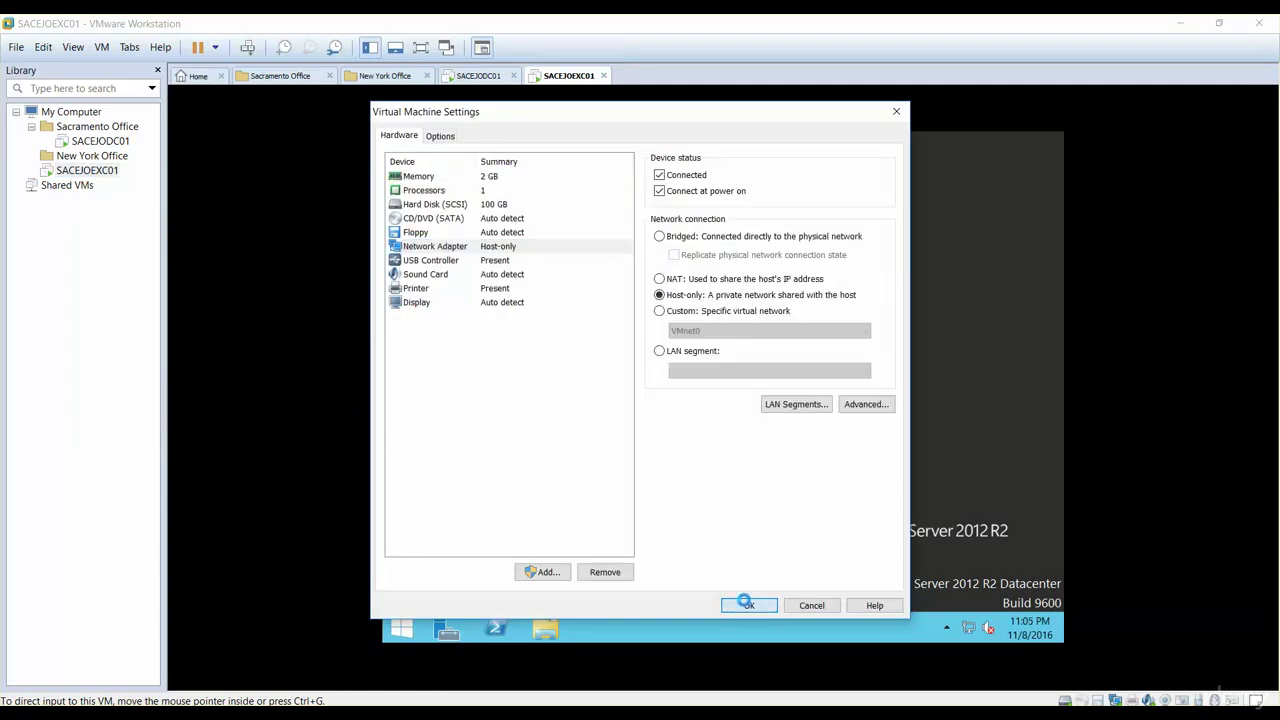
Step: Open Ethernet0's IPv4 settings from the Network and Sharing Center
right_click(973, 630)
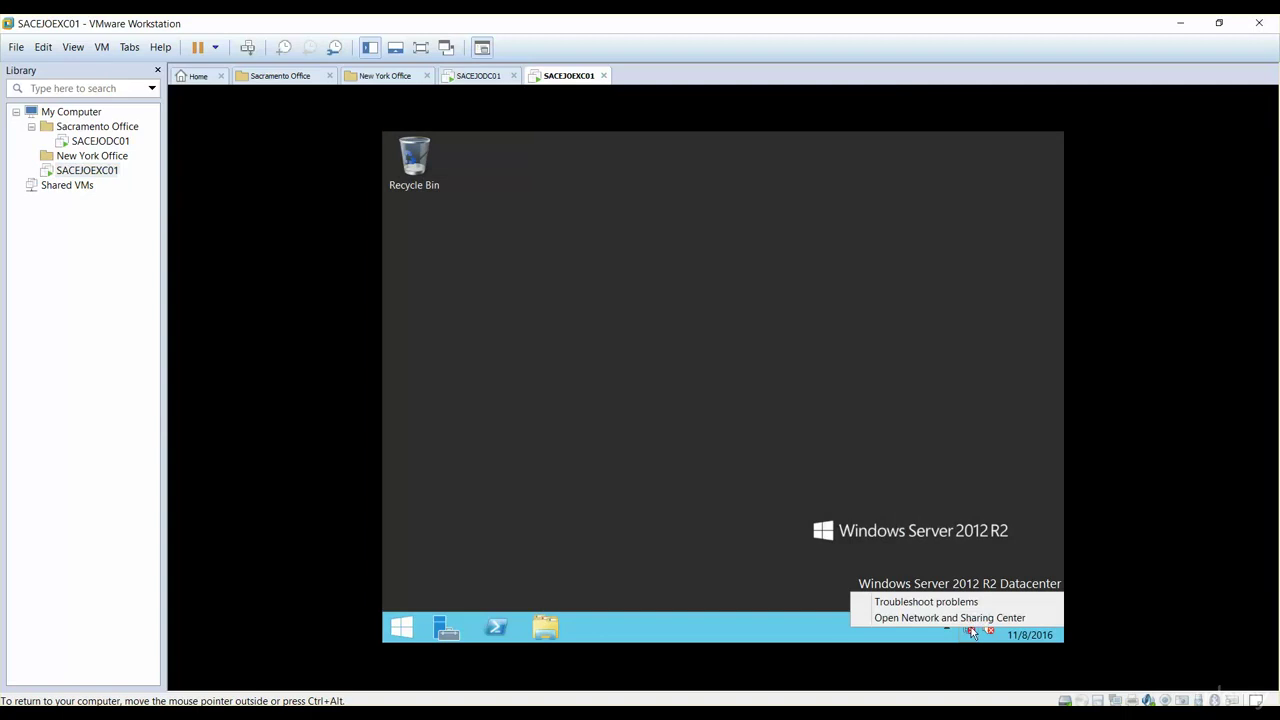
click(930, 614)
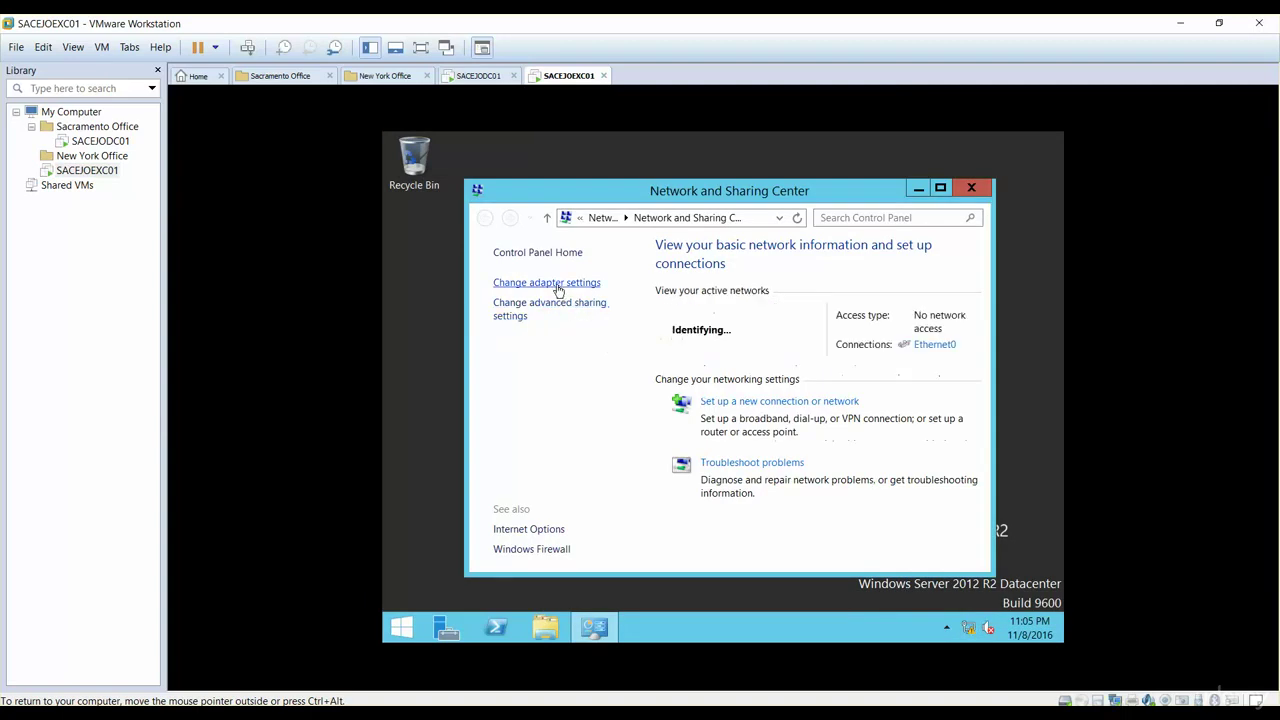
click(558, 286)
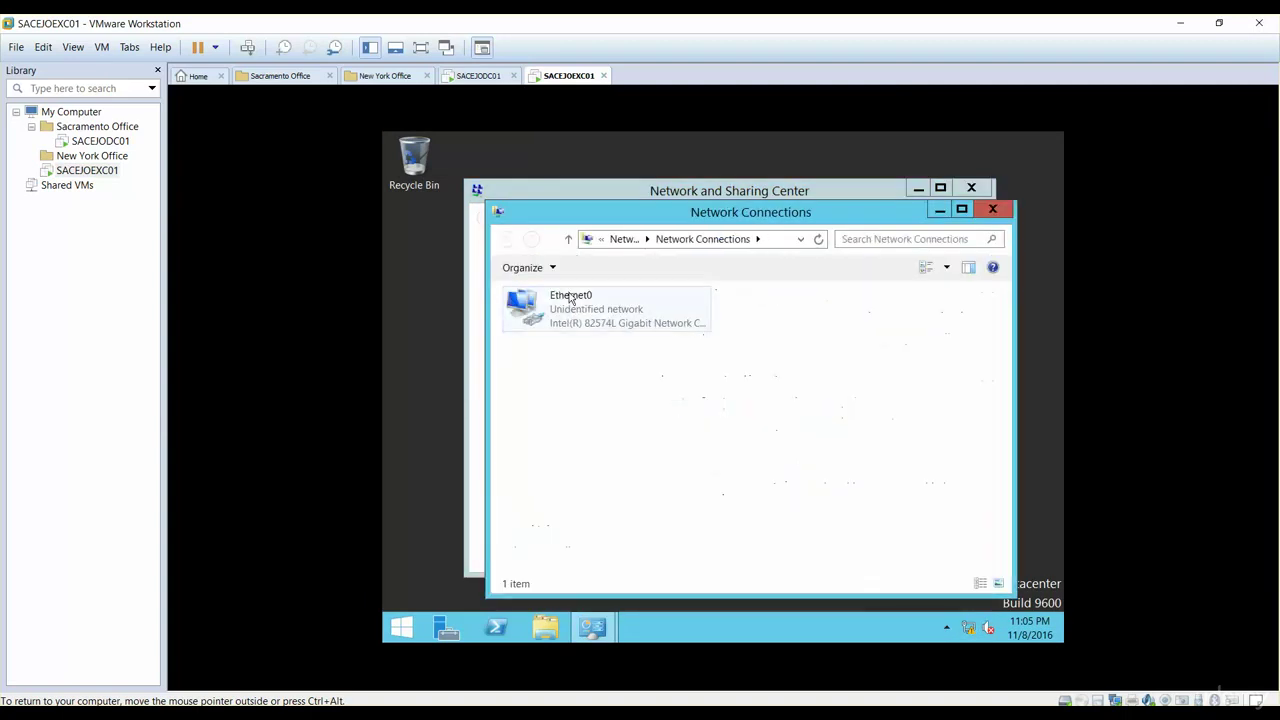
click(563, 307)
right_click(563, 307)
click(605, 439)
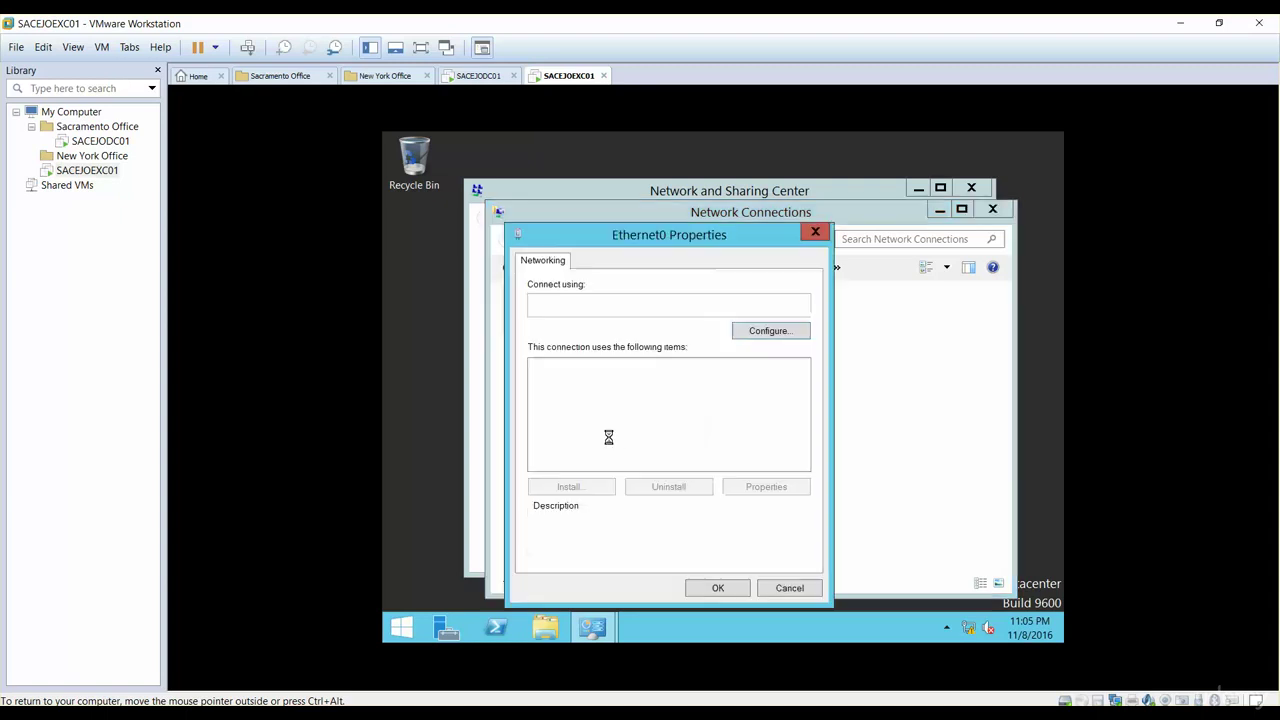
double_click(610, 463)
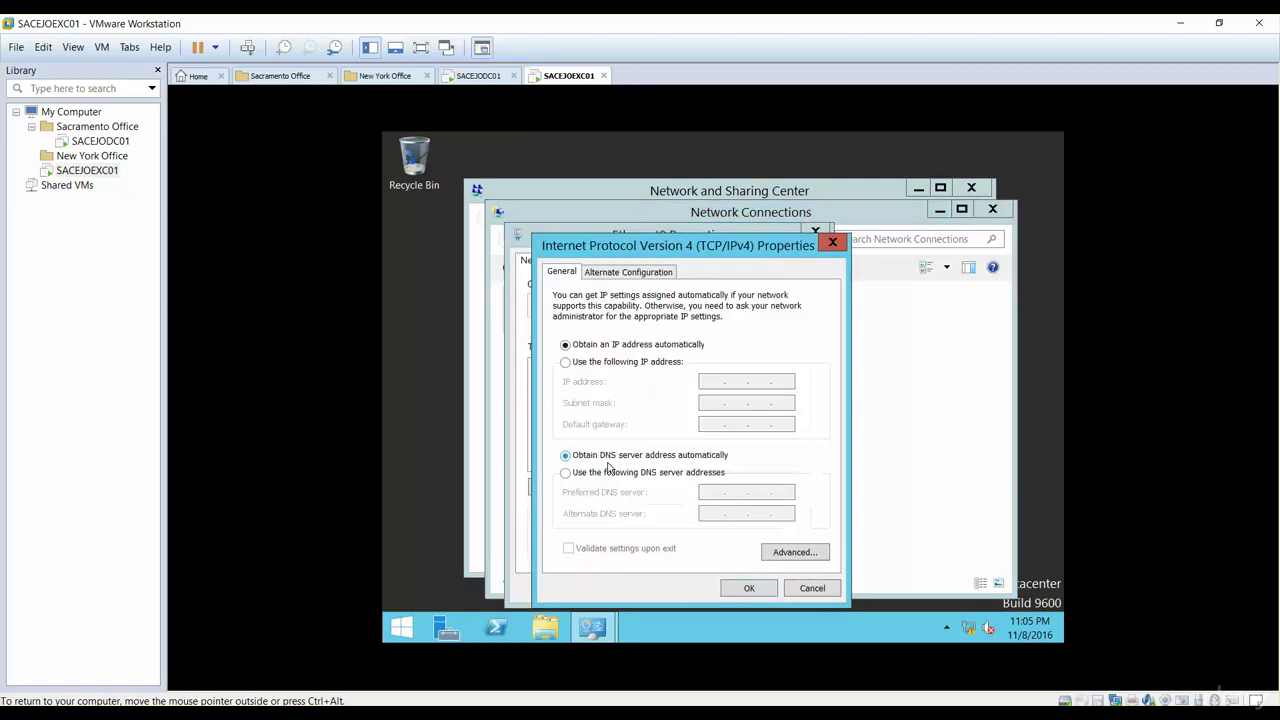
Step: Set static IP 10.10.254.60, mask 255.255.255.0, DNS 10.10.254.53, save, and close the network windows
click(598, 364)
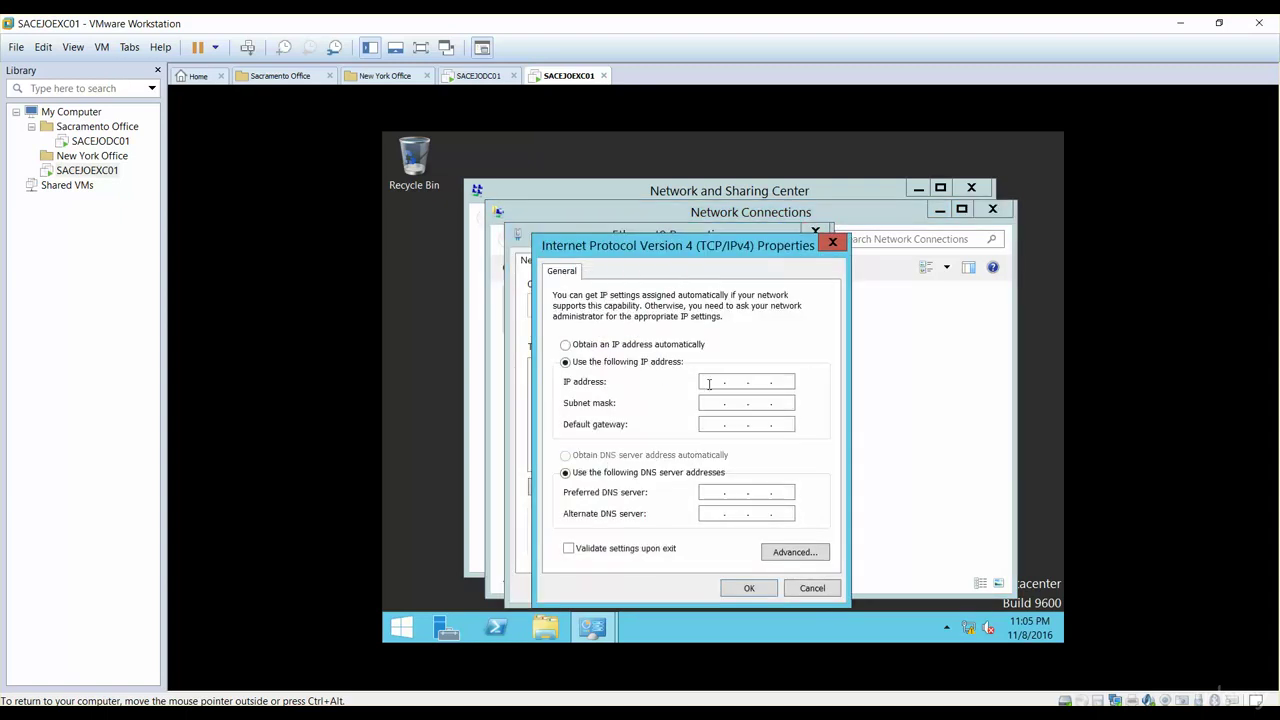
text(10.10.254.60)
key(Tab)
text(255.255.255)
key(Tab)
key(Tab)
key(Tab)
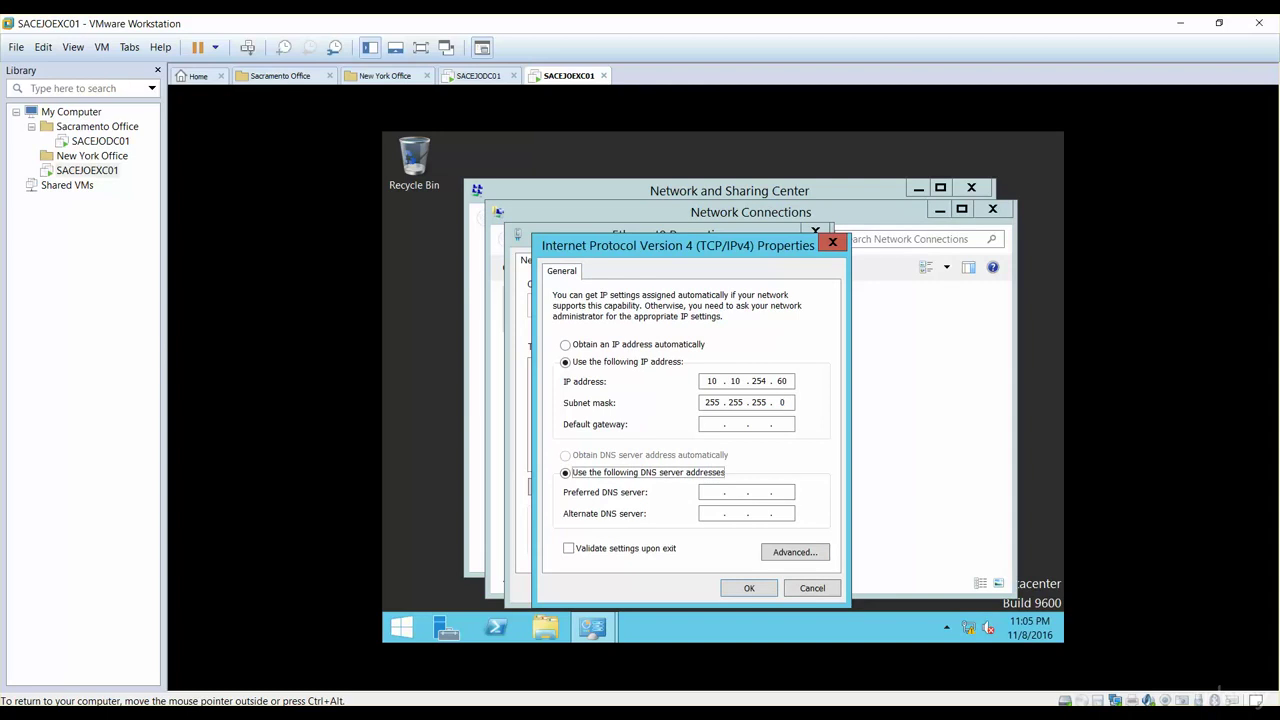
text(10 . 10 . 254 . 53)
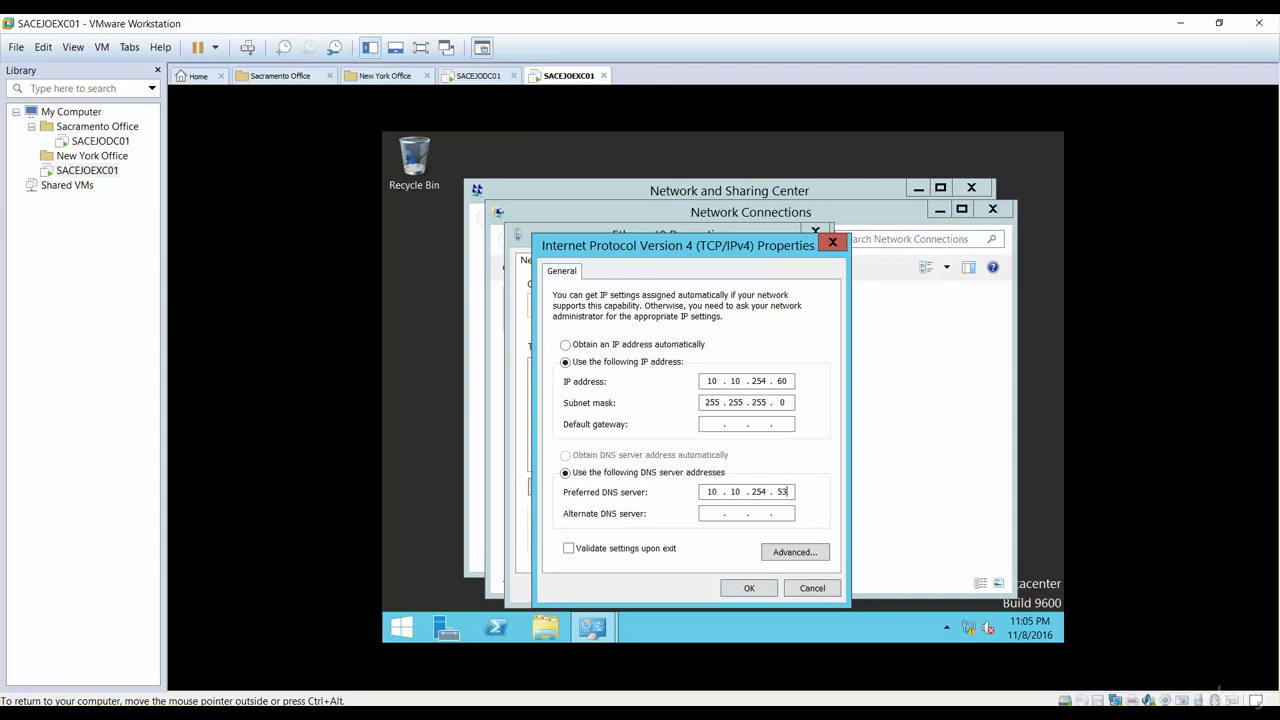
click(752, 591)
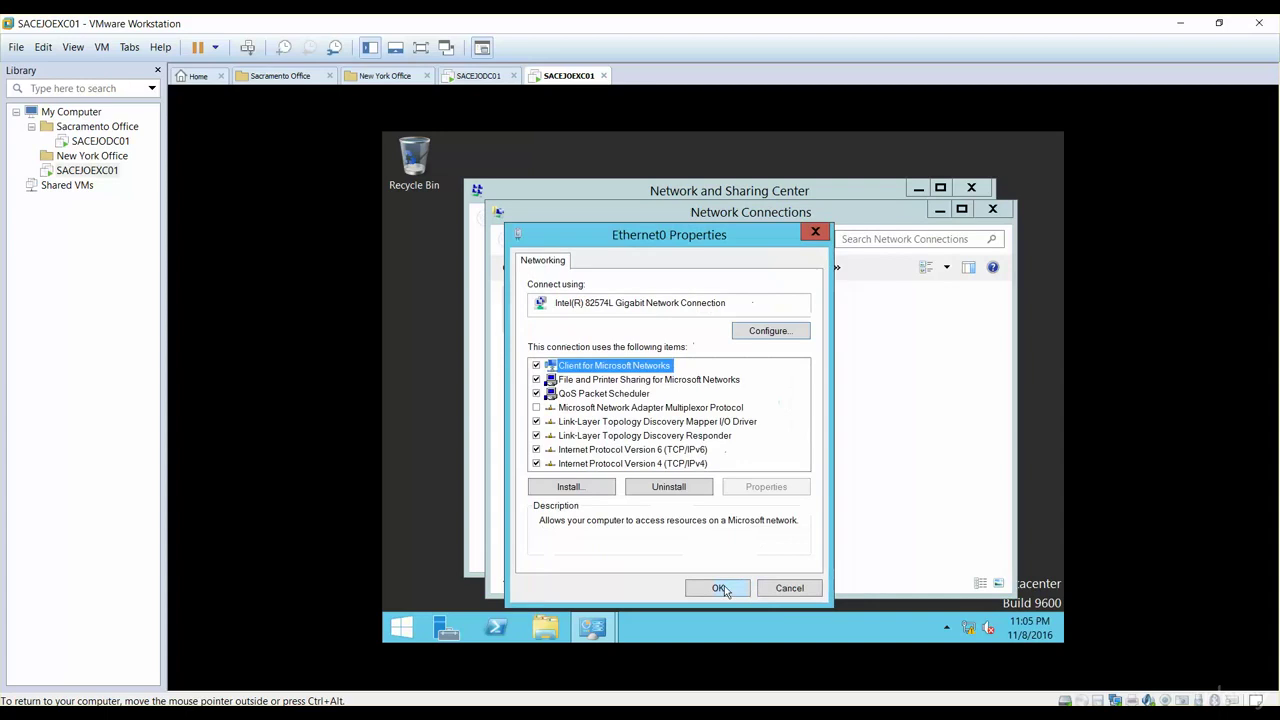
click(720, 588)
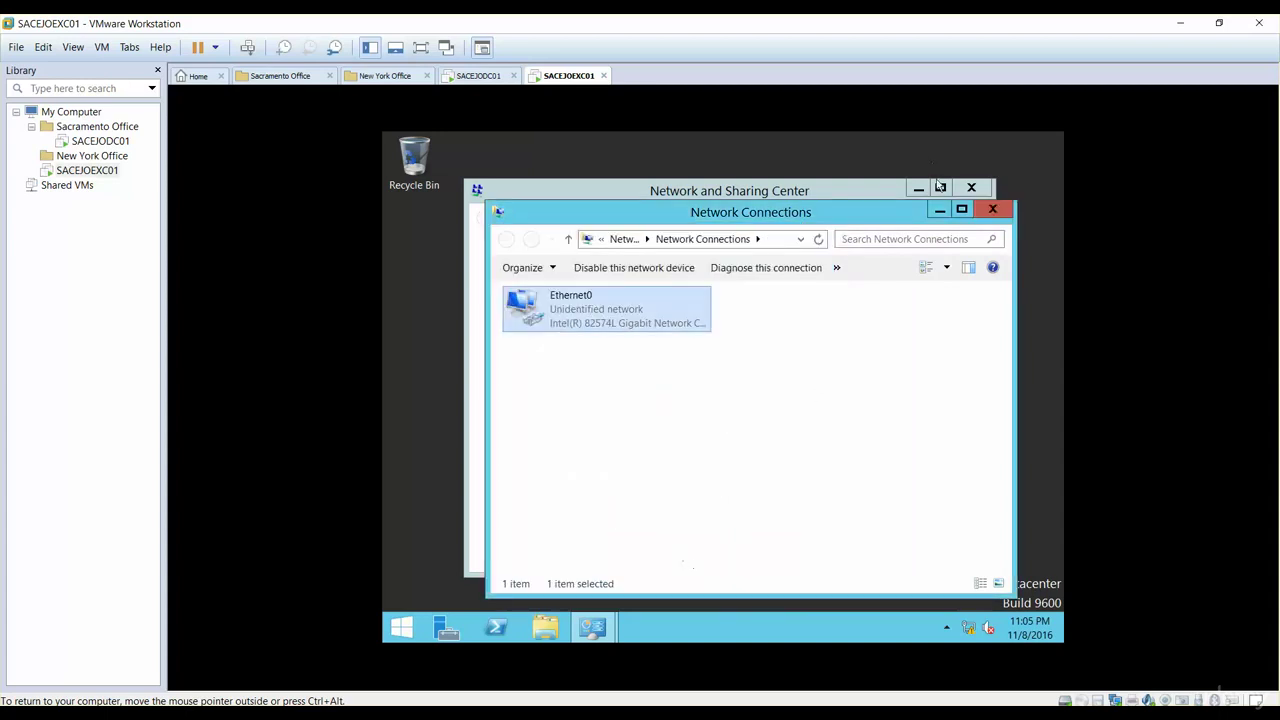
click(993, 209)
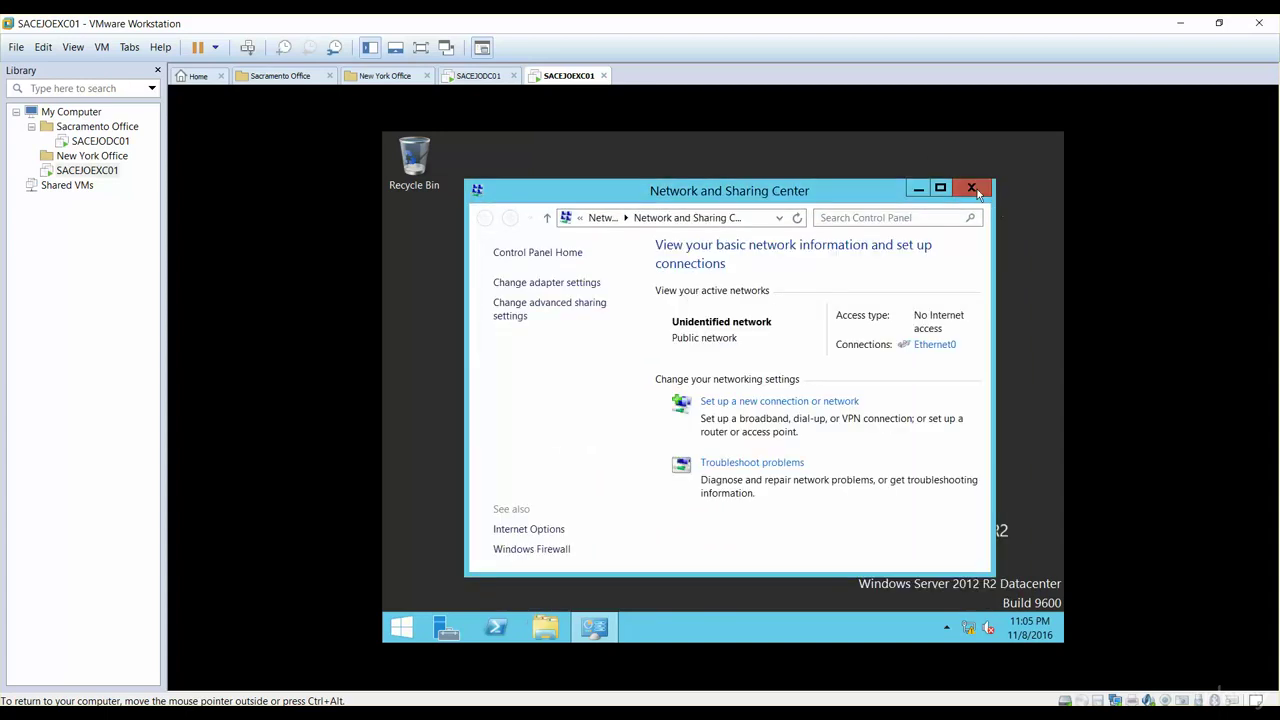
click(972, 189)
click(401, 627)
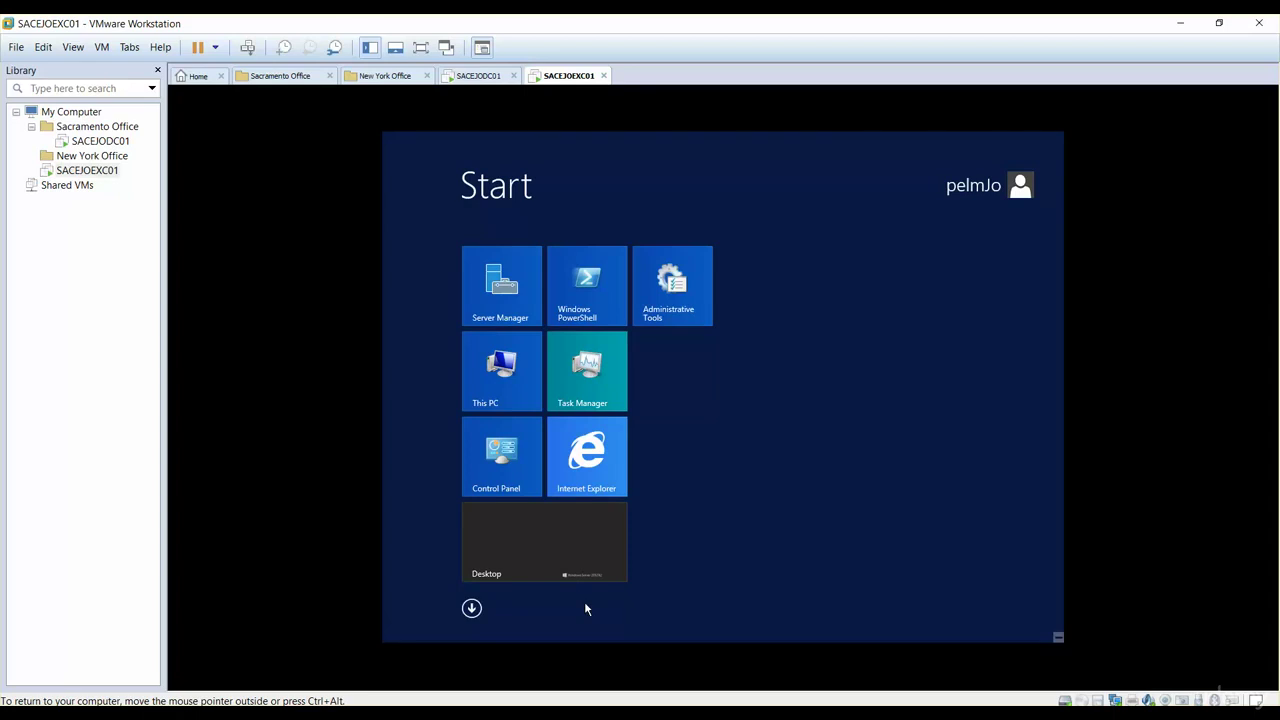
Step: Launch Command Prompt from a 'CMD' search and run hostname
text(CM)
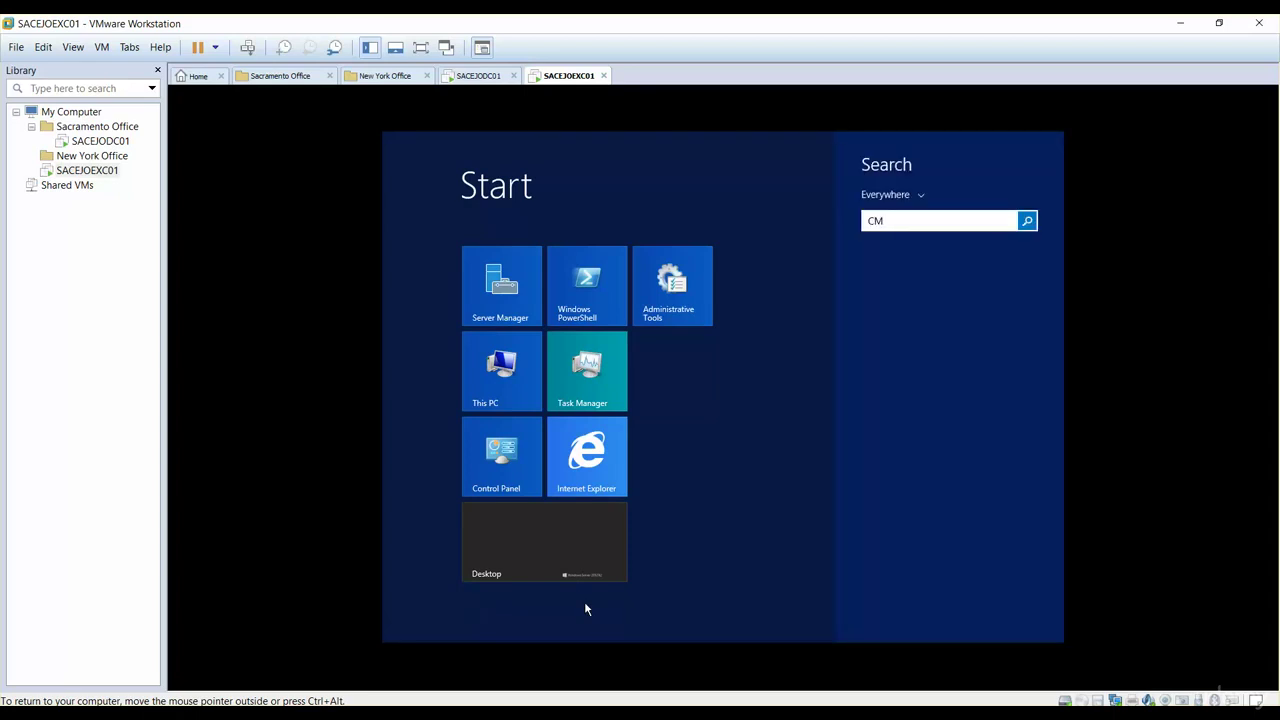
text(D)
key(Return)
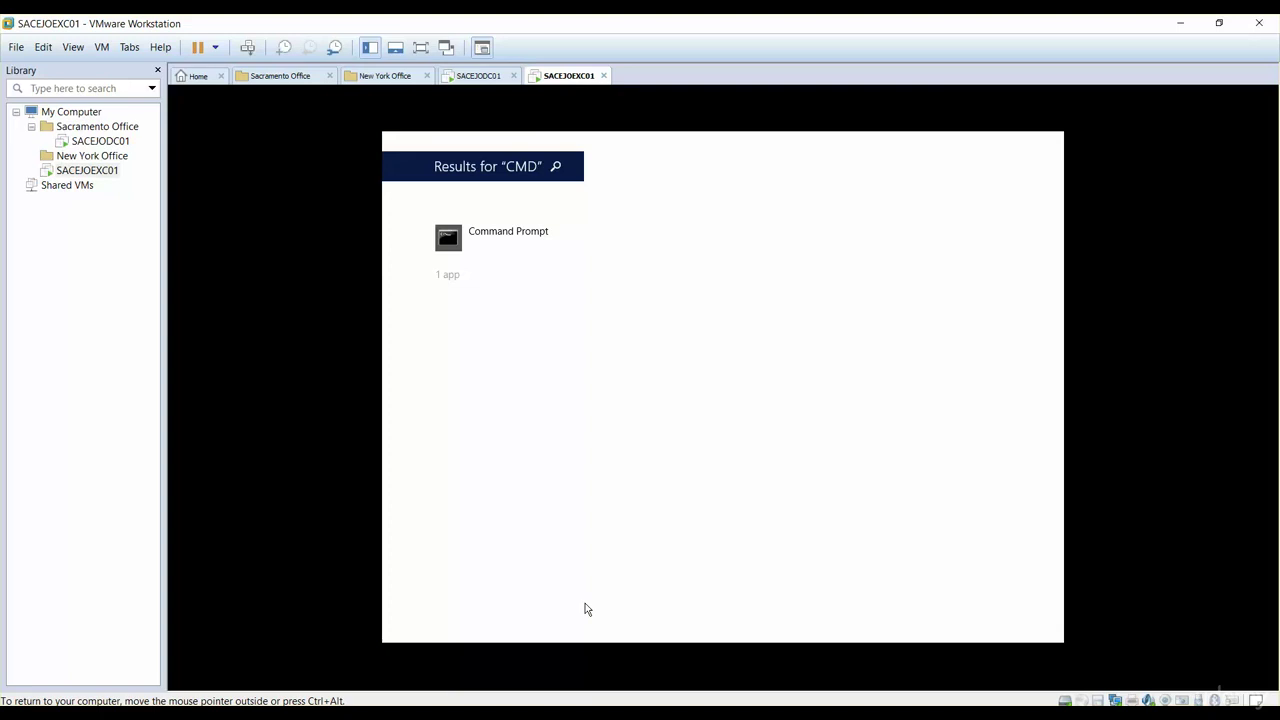
click(460, 246)
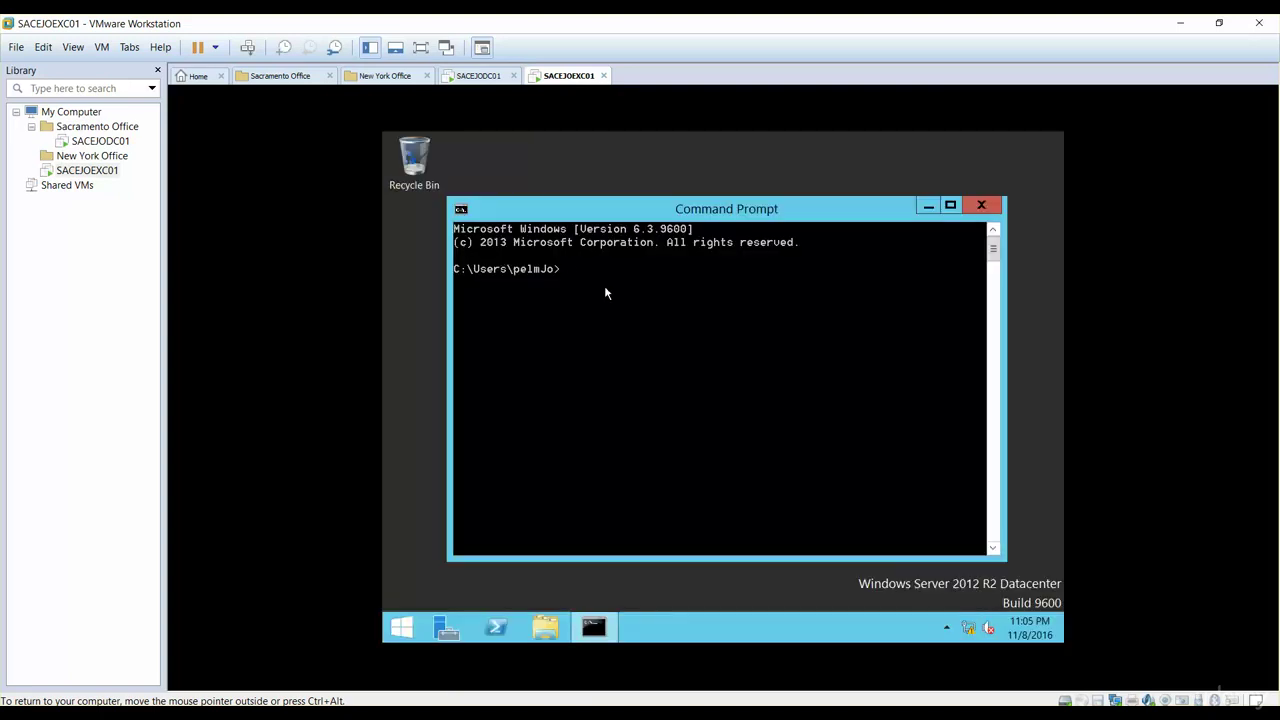
text(hostname)
key(Return)
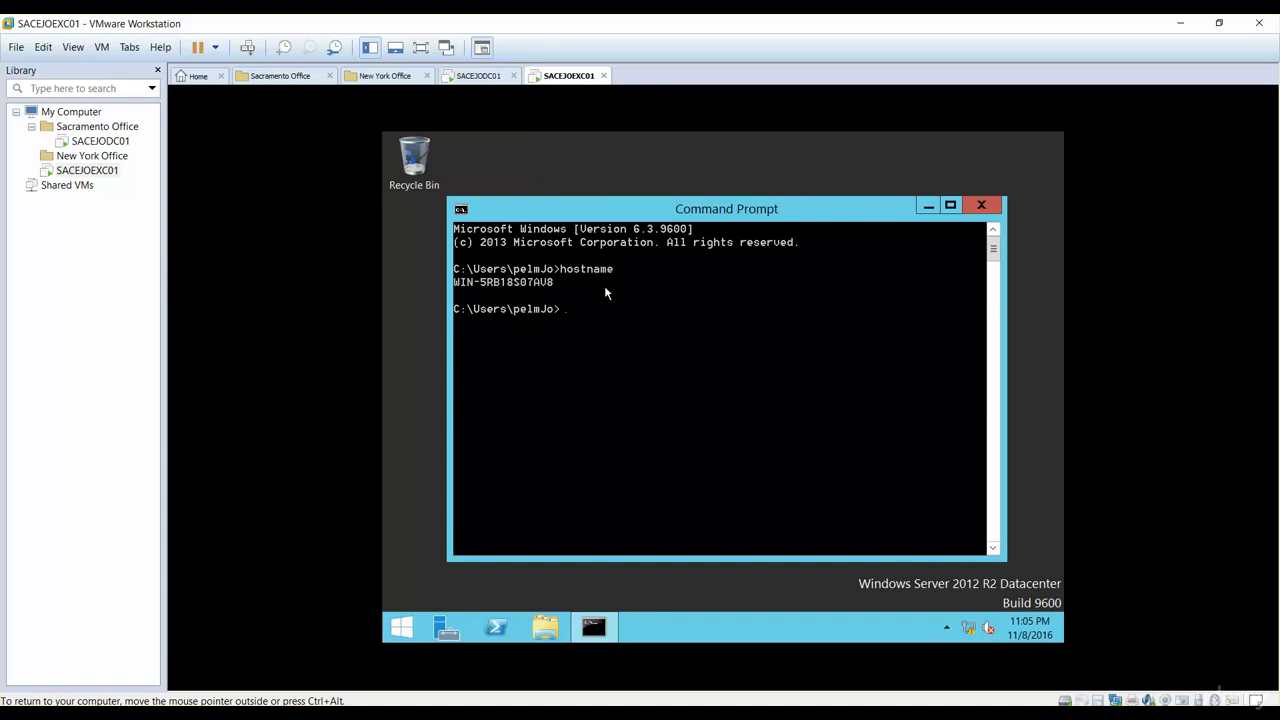
Step: Run ipconfig to display the server's IP configuration
text(ipcongfig)
key(BackSpace)
key(BackSpace)
key(BackSpace)
key(BackSpace)
key(BackSpace)
key(BackSpace)
key(BackSpace)
text(congf)
key(BackSpace)
key(BackSpace)
text(nfig)
key(Return)
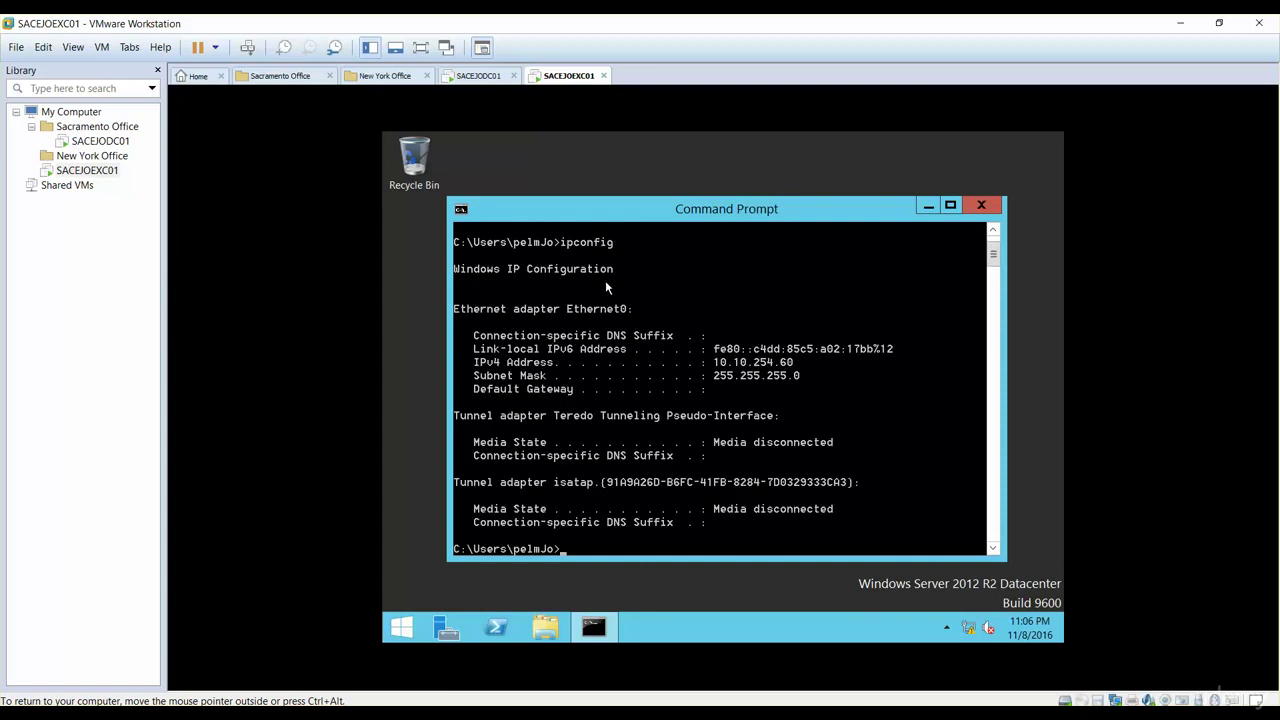
Step: Ping 10.10.10.53, then run nslookup to check which DNS server answers
text(ping 10.10.10.53)
key(Return)
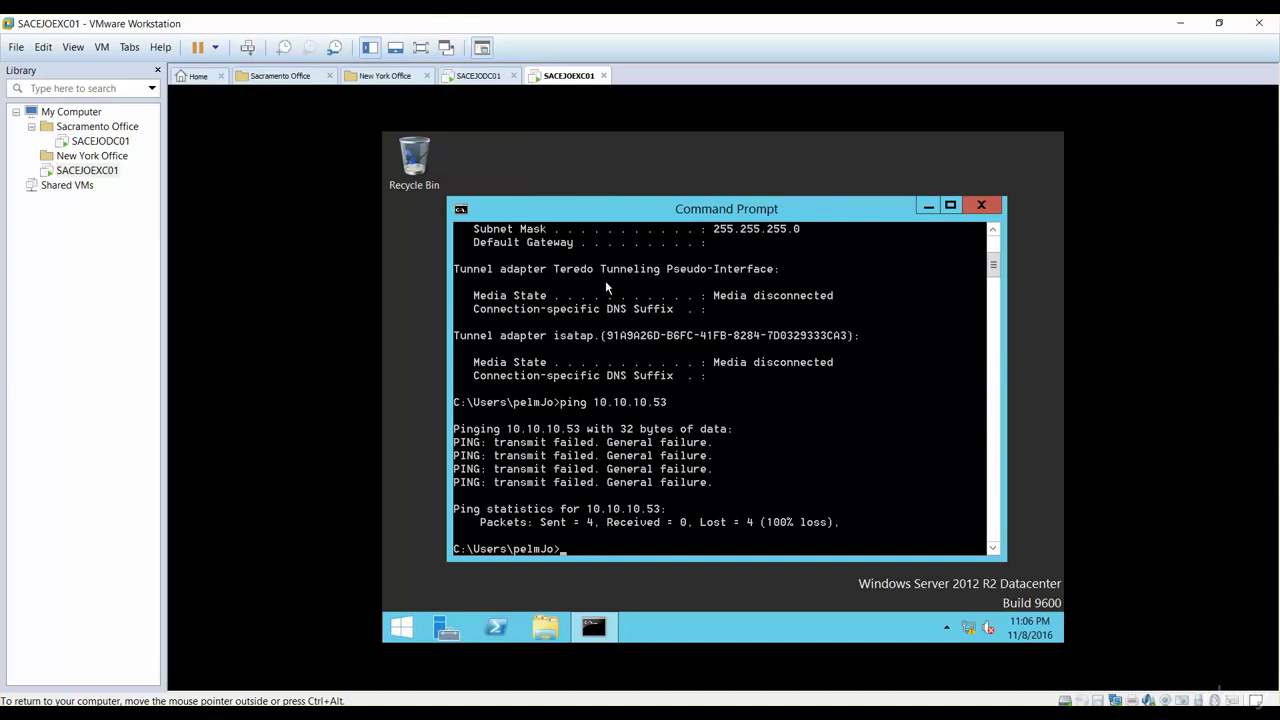
text(nslookup)
key(Return)
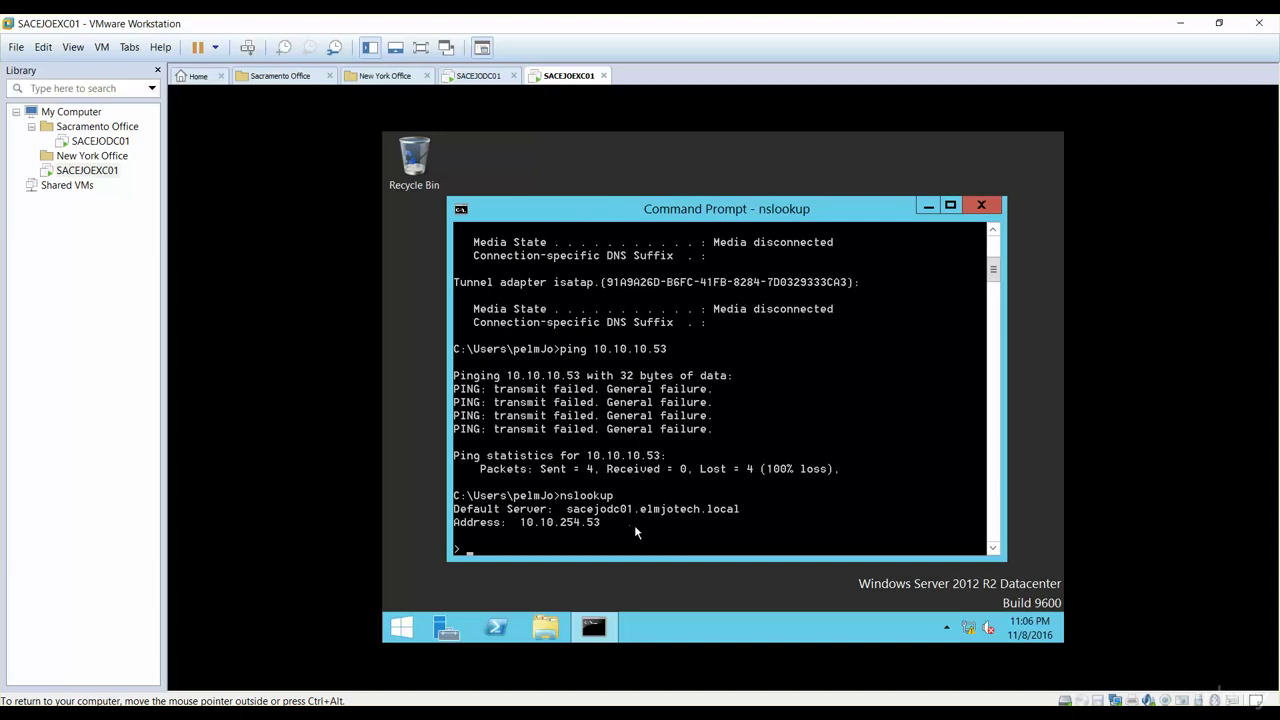
click(403, 627)
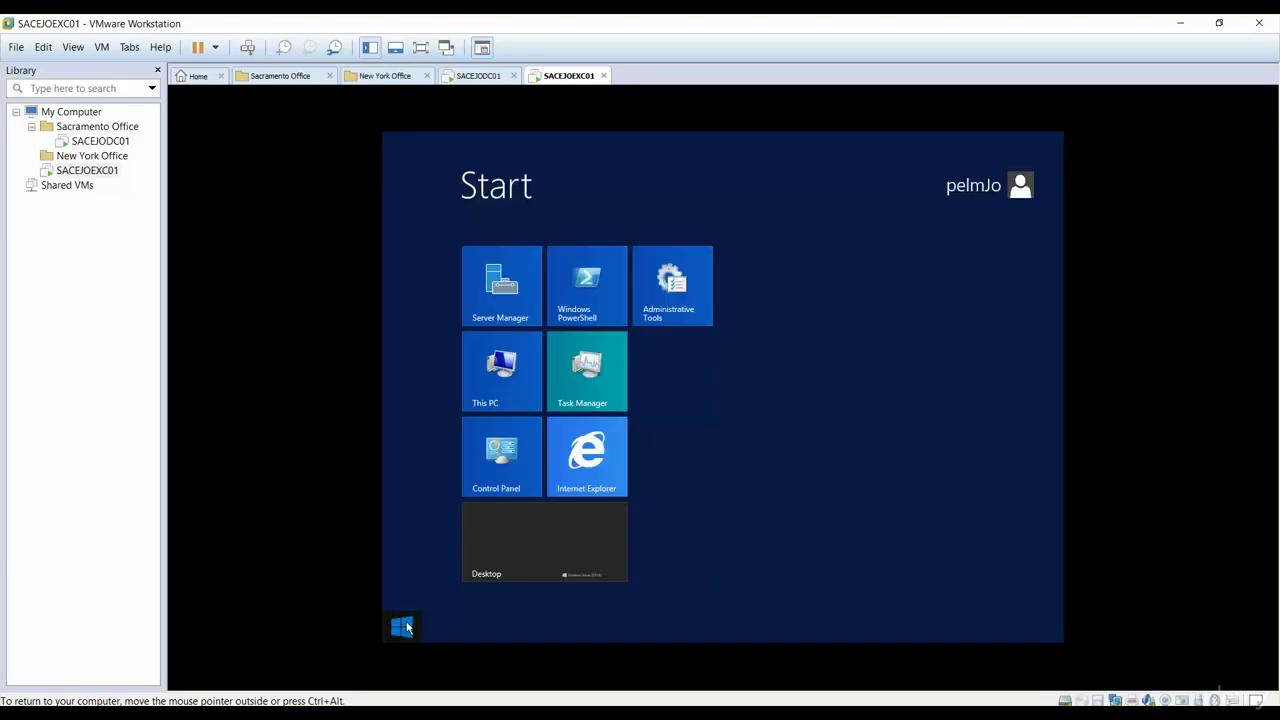
click(554, 539)
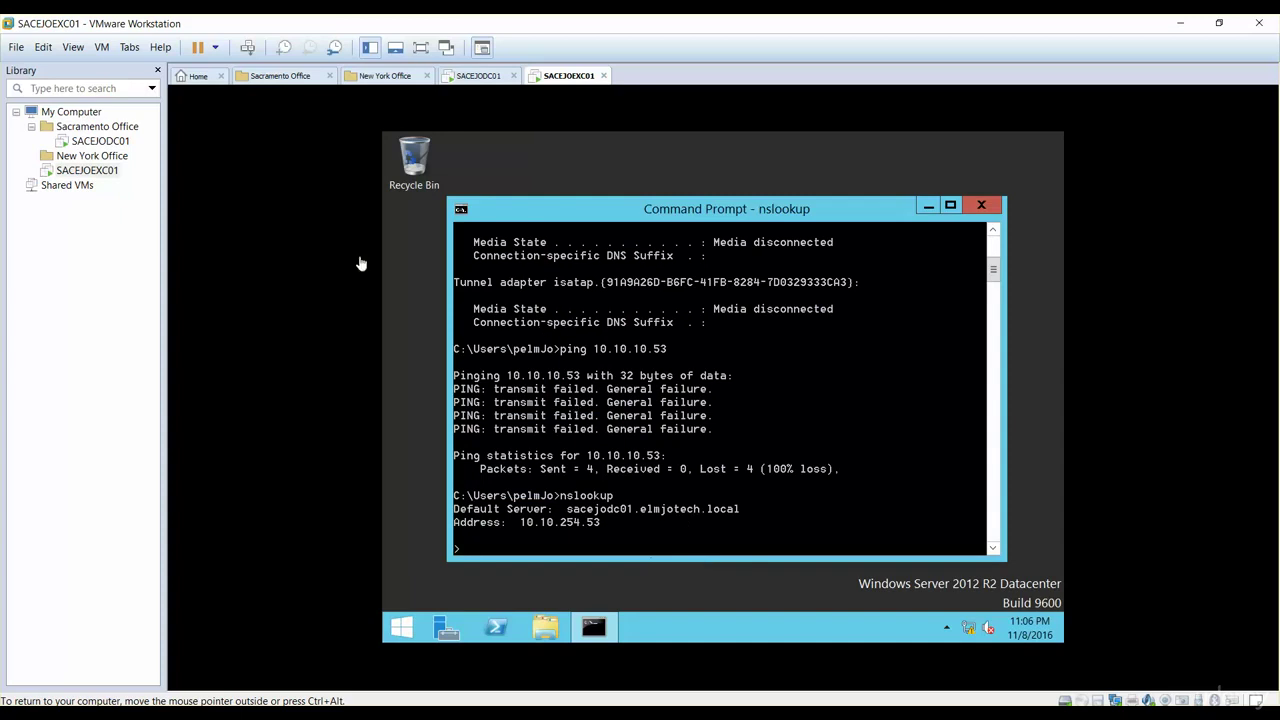
Step: Restart the SACEJOEXC01 guest using Power > Restart Guest, and confirm the restart
right_click(88, 176)
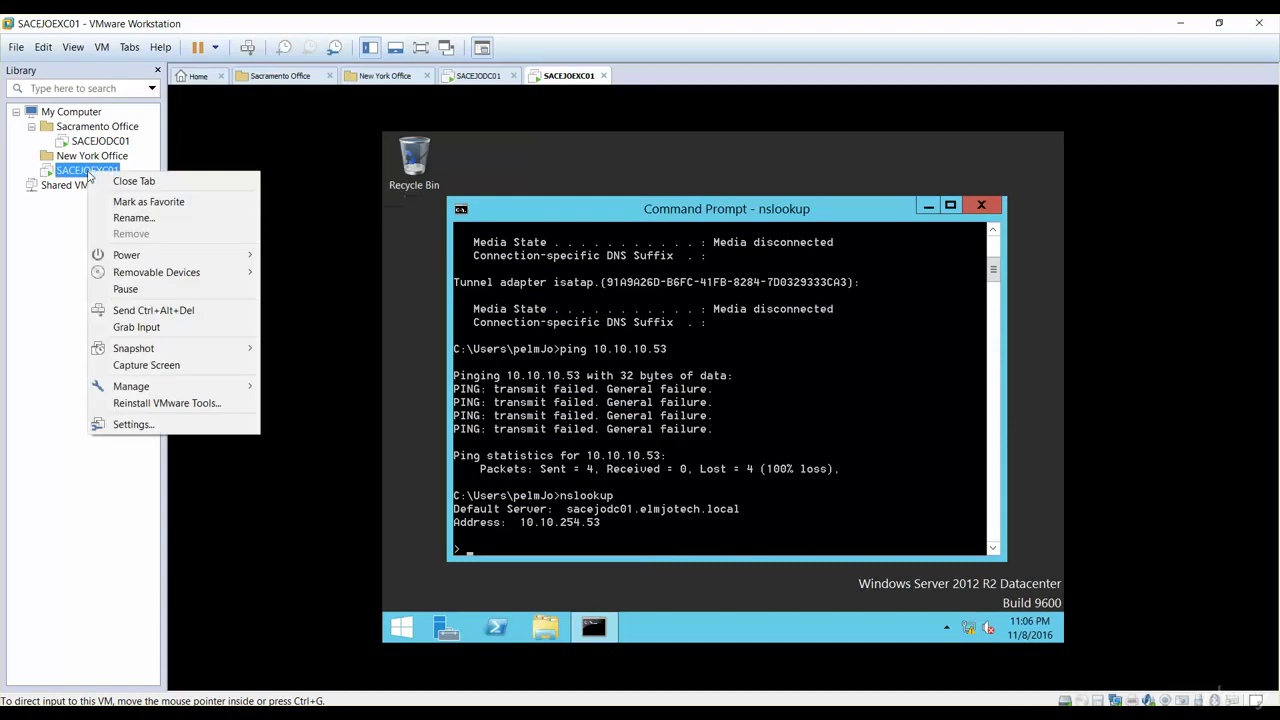
mouse_move(191, 351)
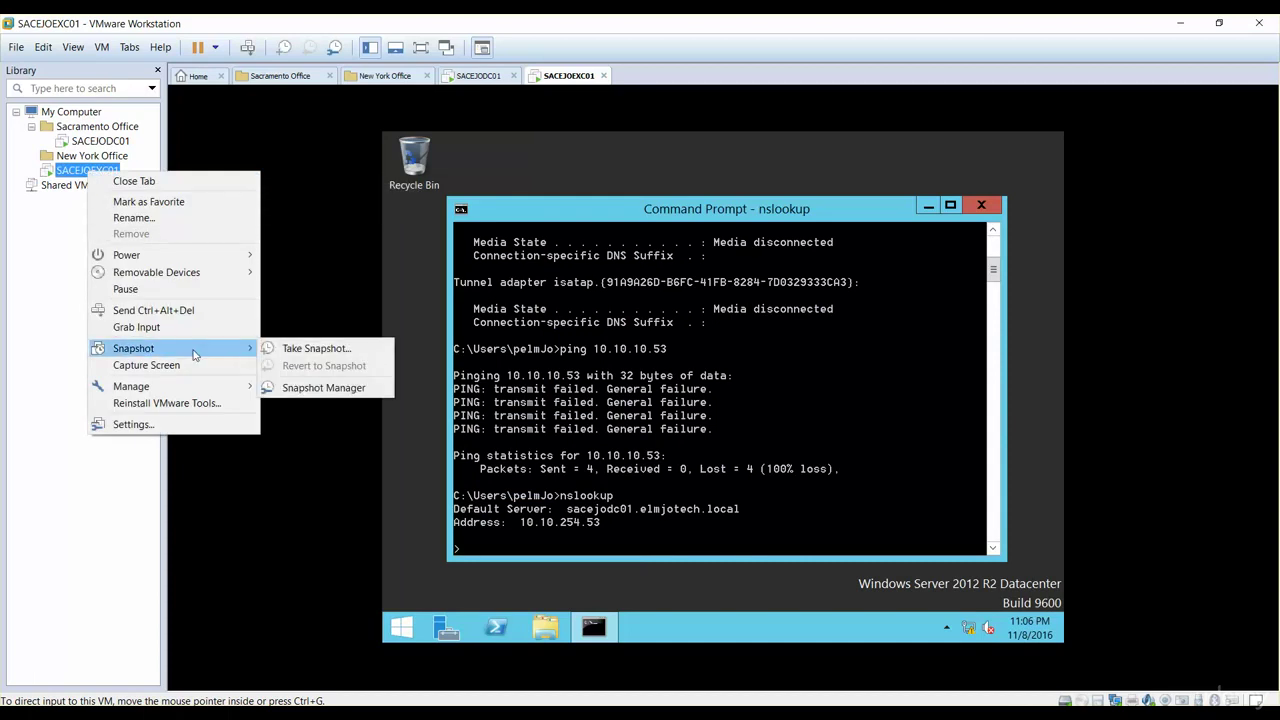
click(508, 452)
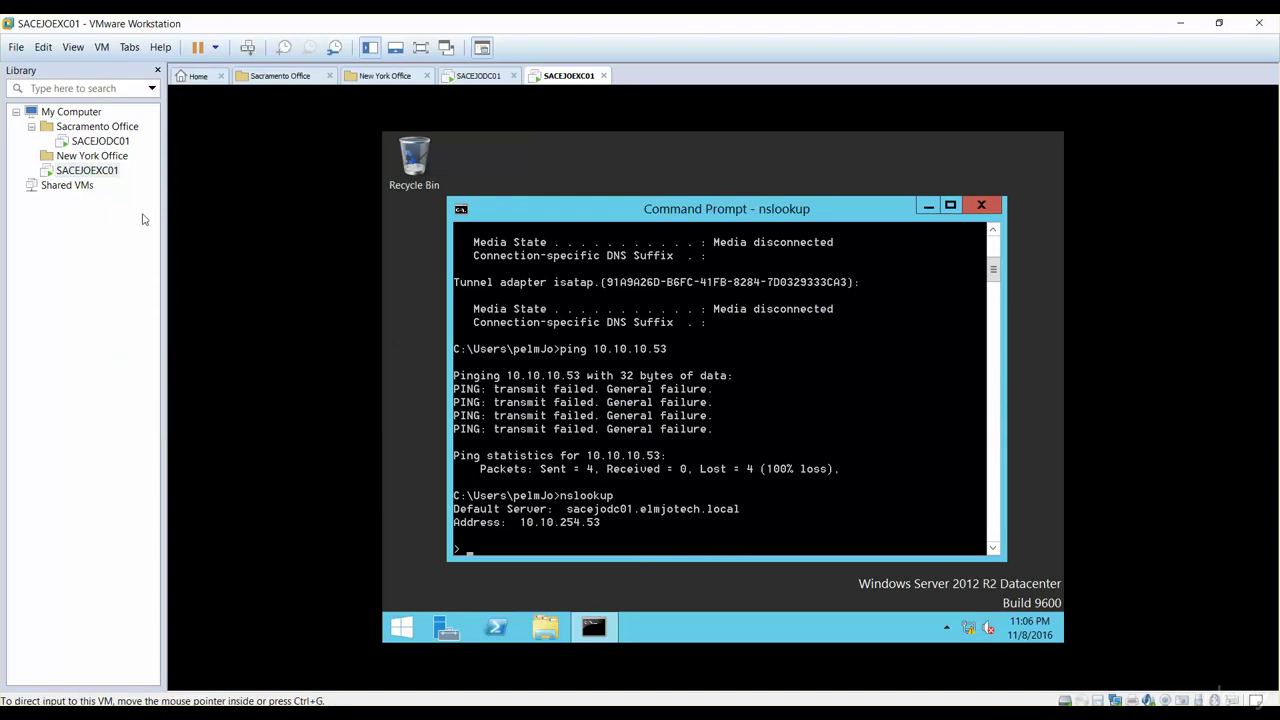
right_click(95, 176)
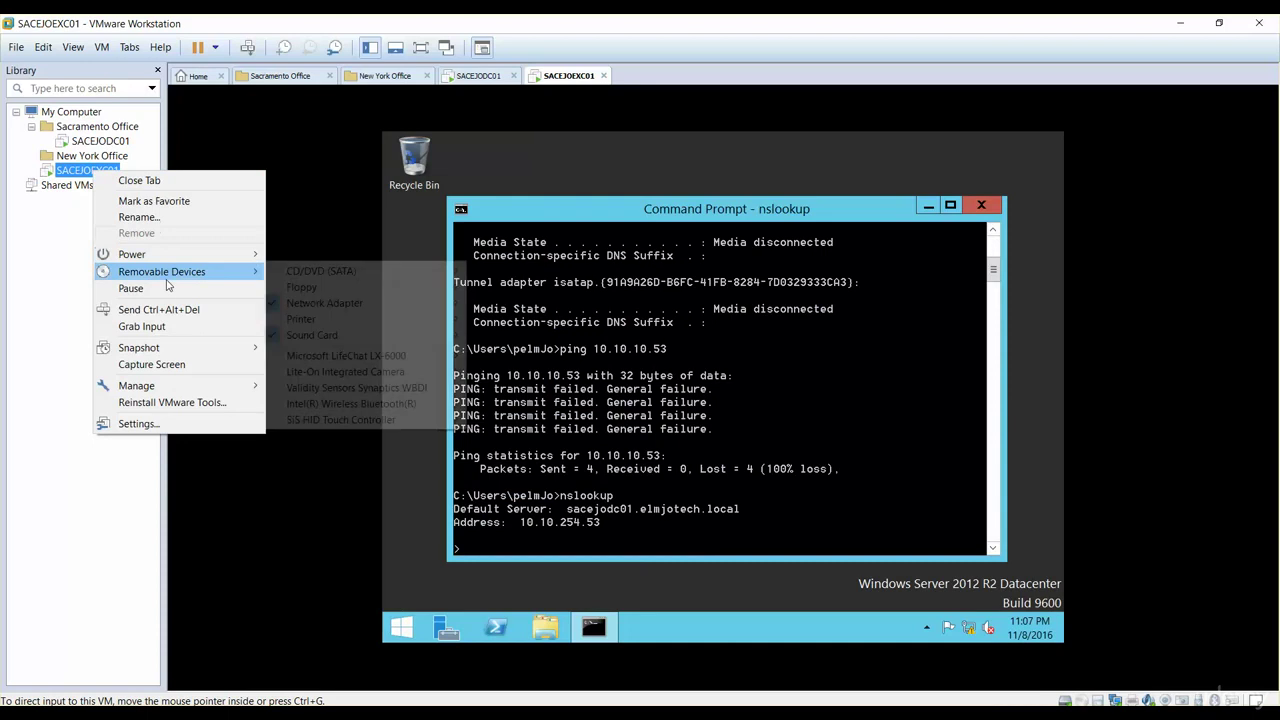
mouse_move(168, 262)
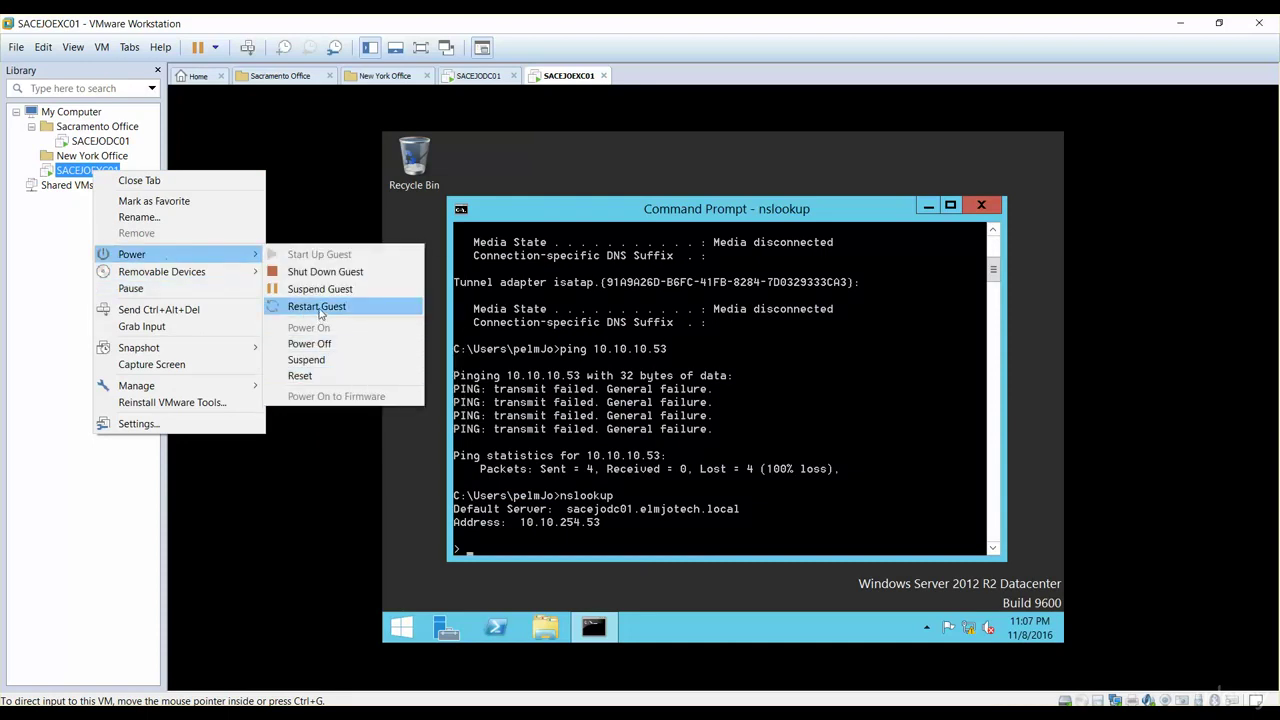
click(320, 316)
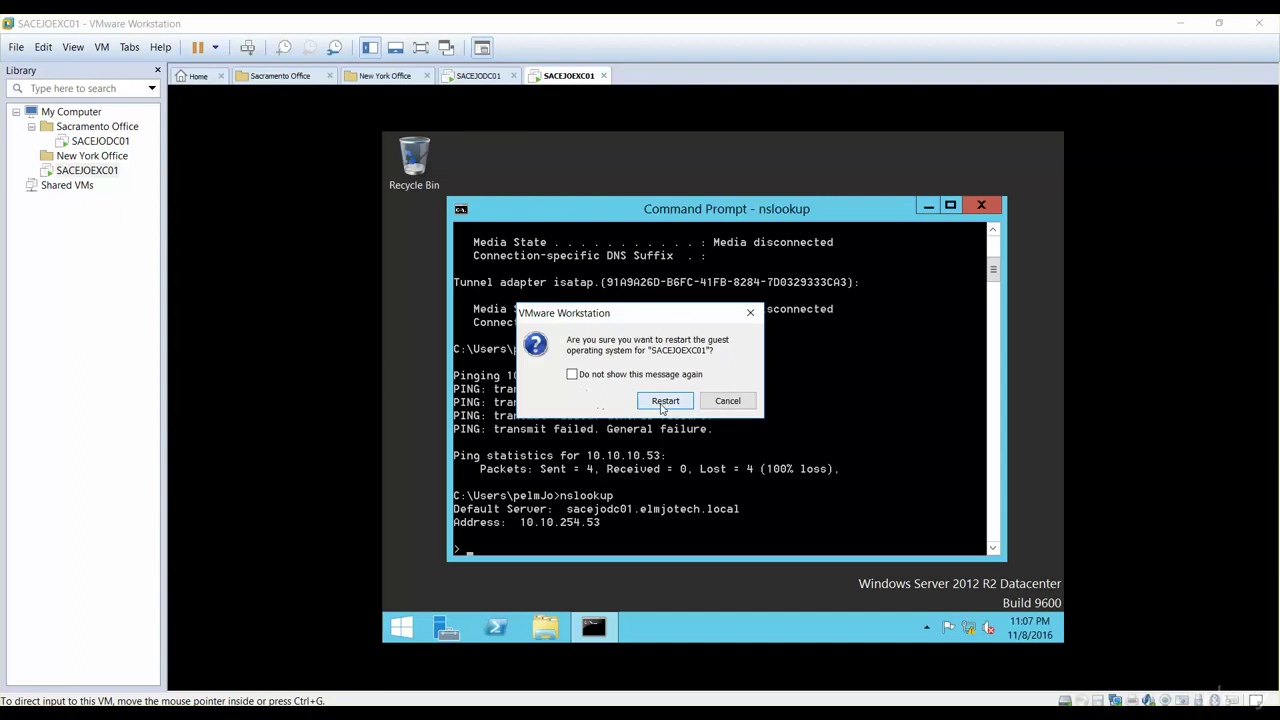
click(664, 401)
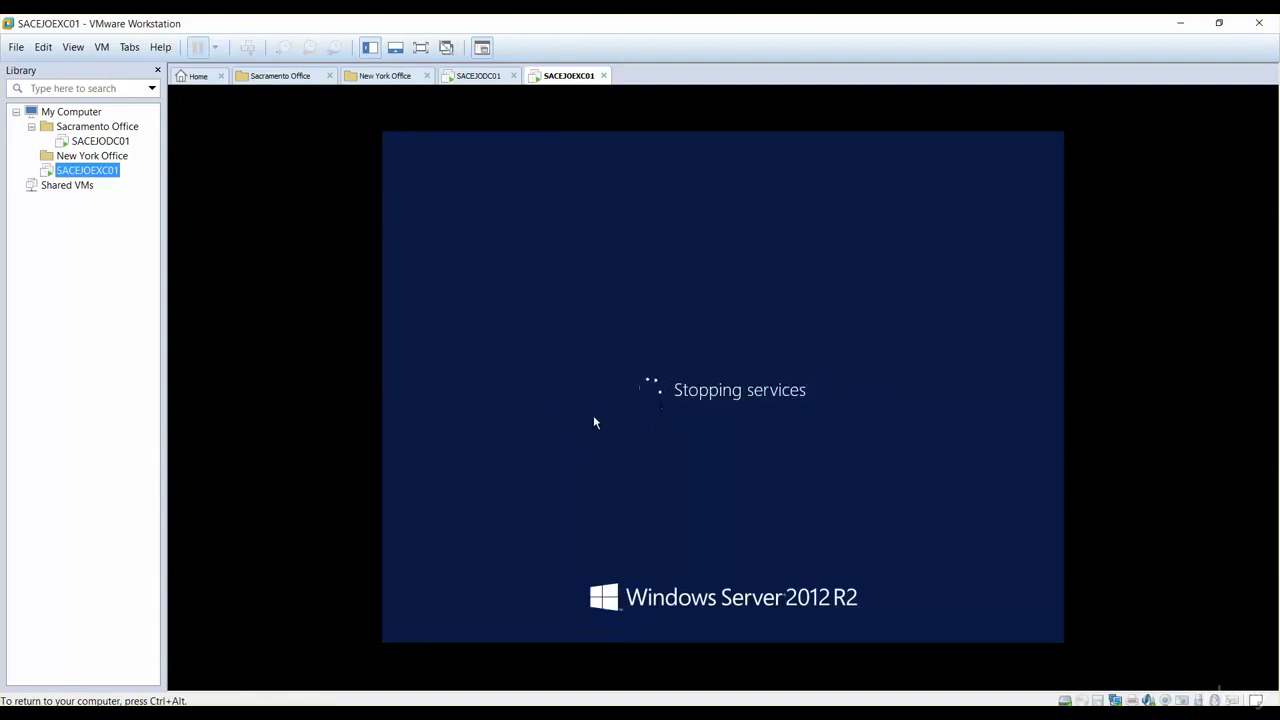
Step: After the reboot, type 'cmd' into the guest's Start-screen search
key(ctrl+alt)
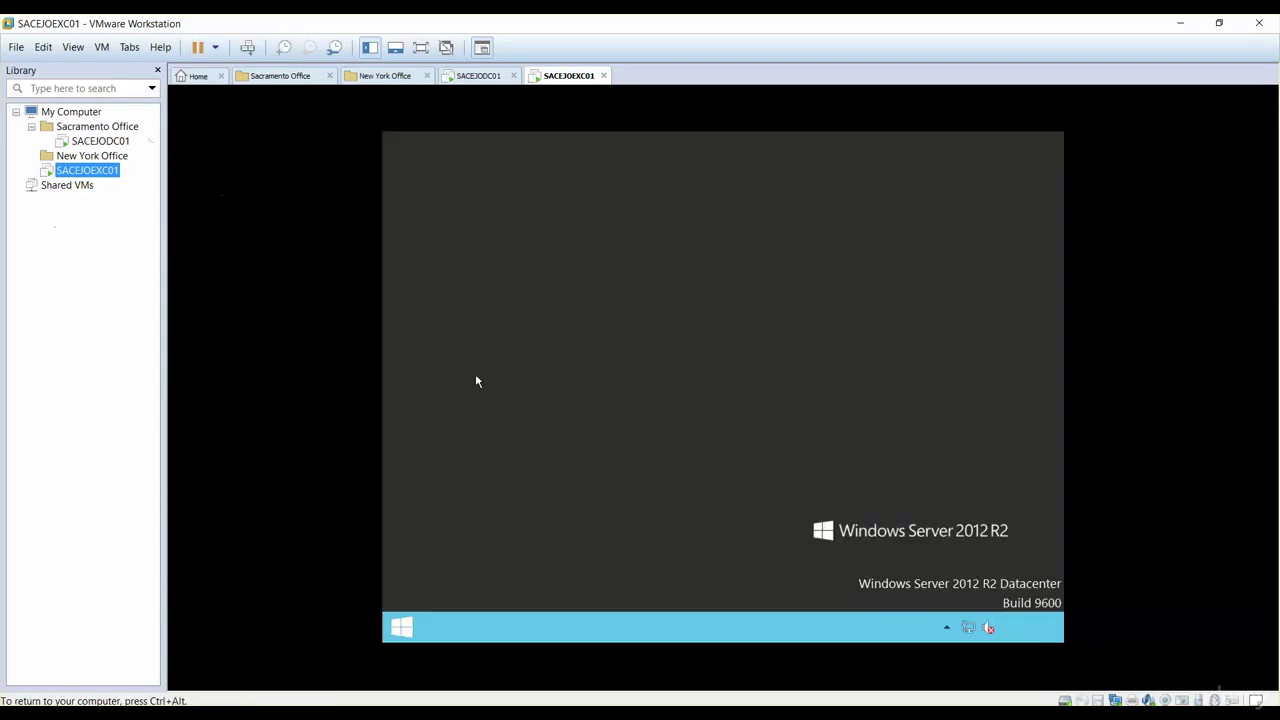
click(405, 628)
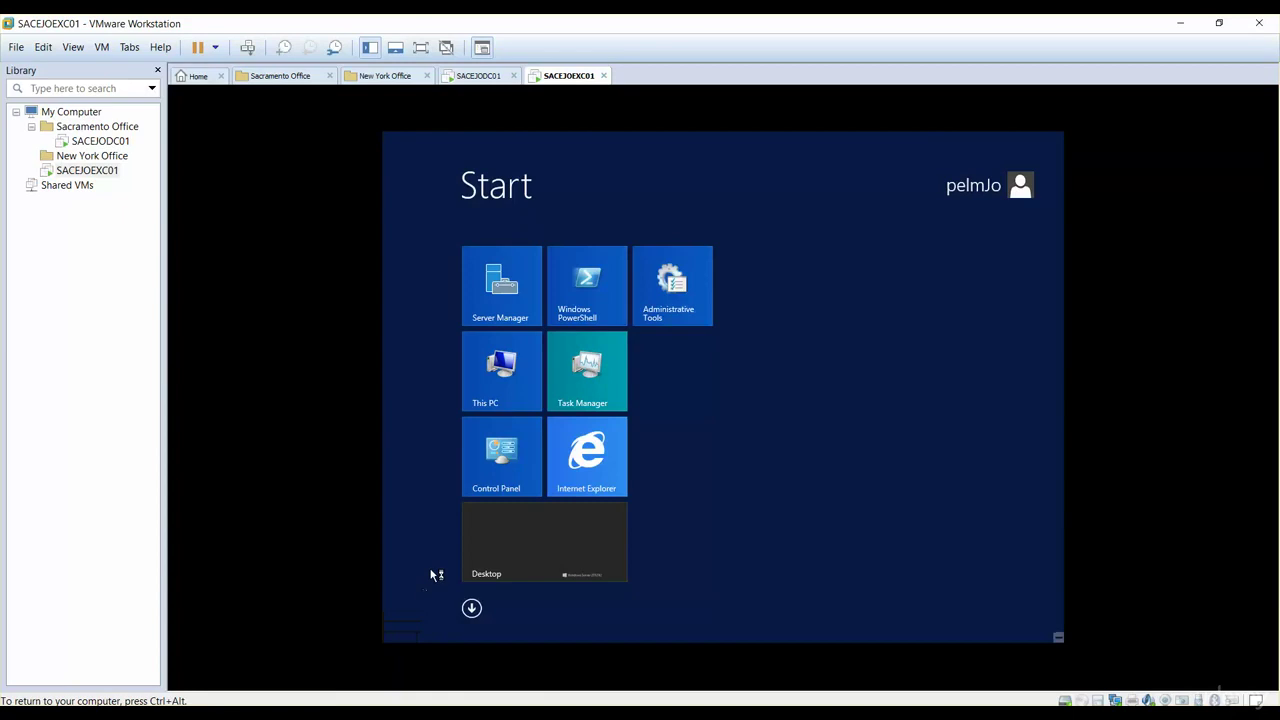
text(c)
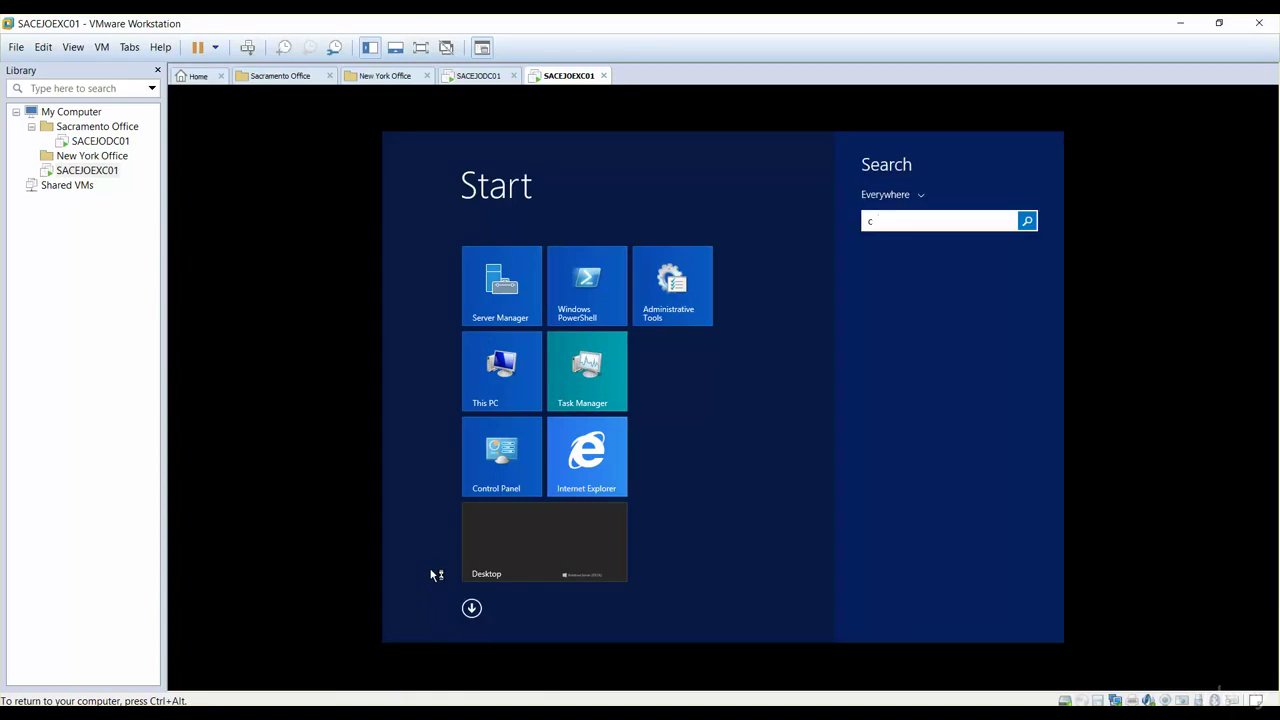
text(md)
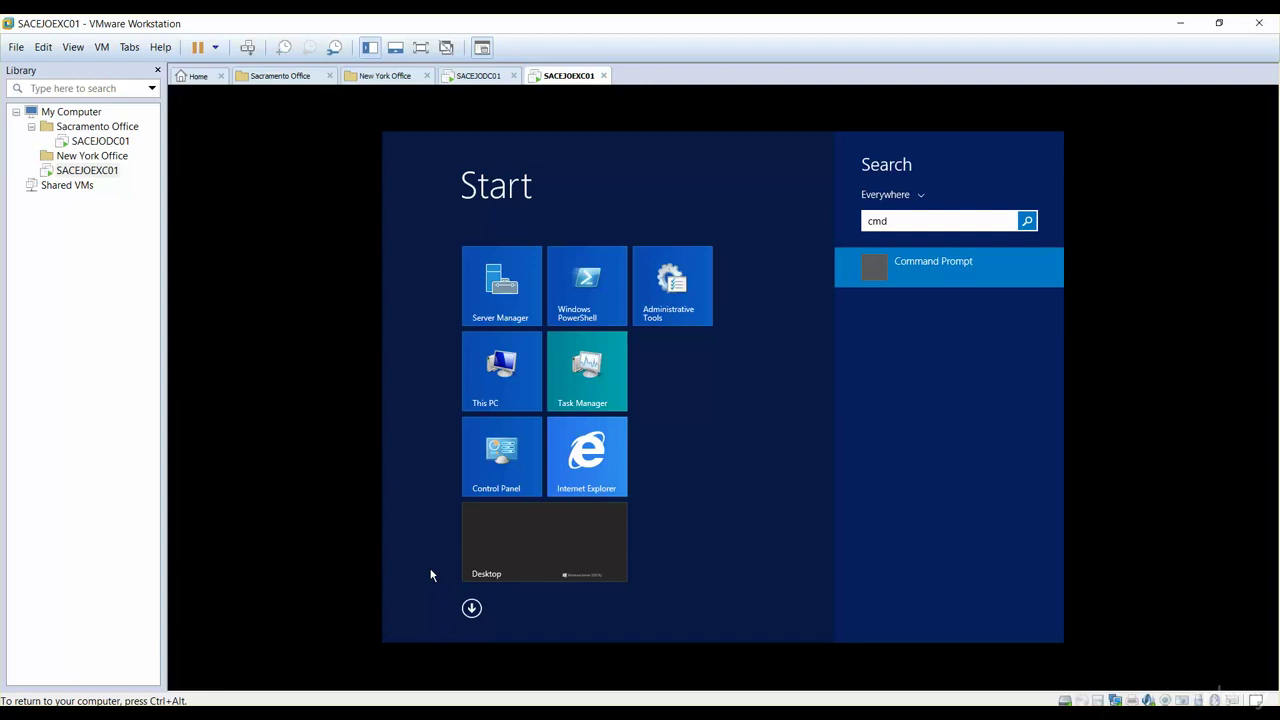
Step: In a new Command Prompt, run hostname and nslookup, then exit nslookup with Ctrl+C
key(Return)
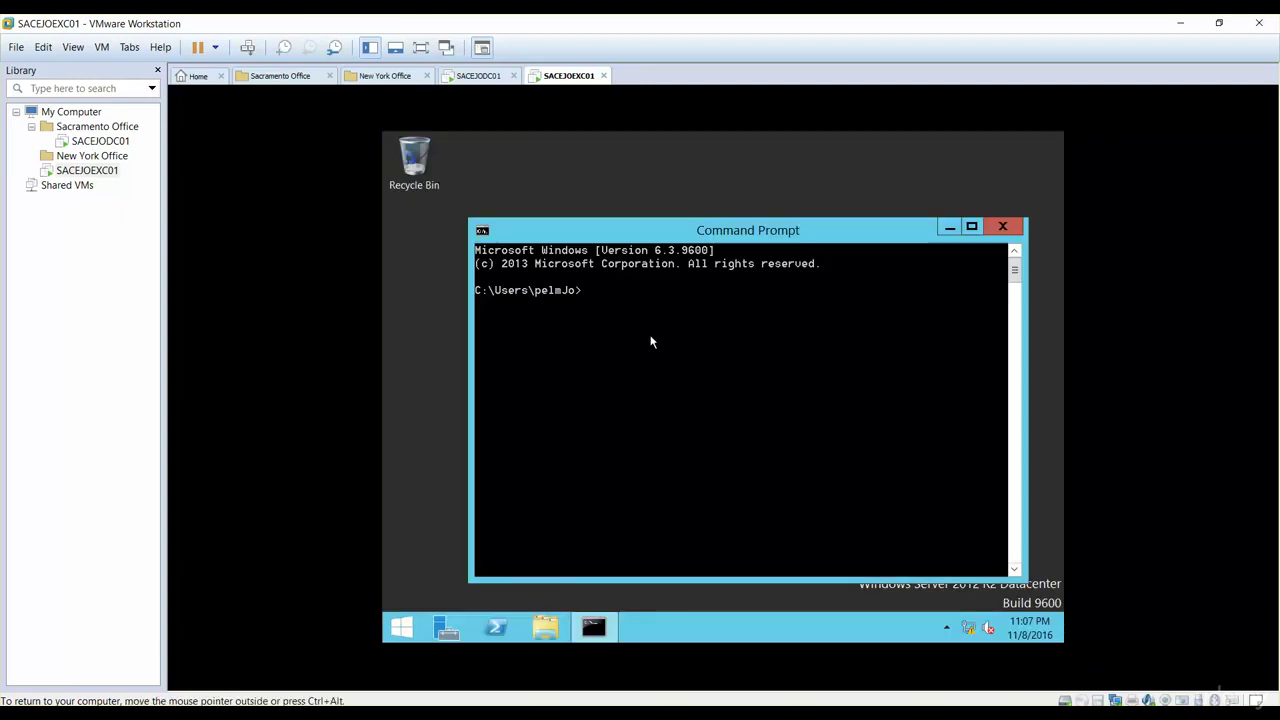
text(hostname)
key(Return)
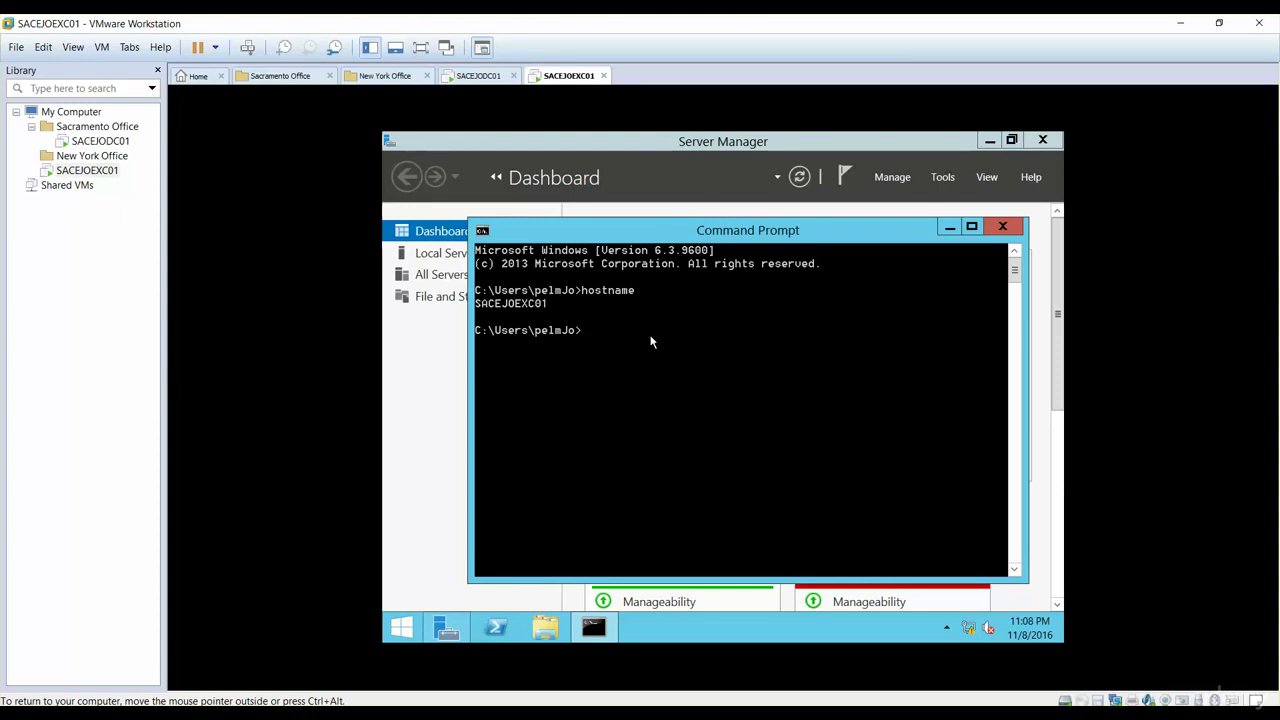
text(nslookup)
key(Return)
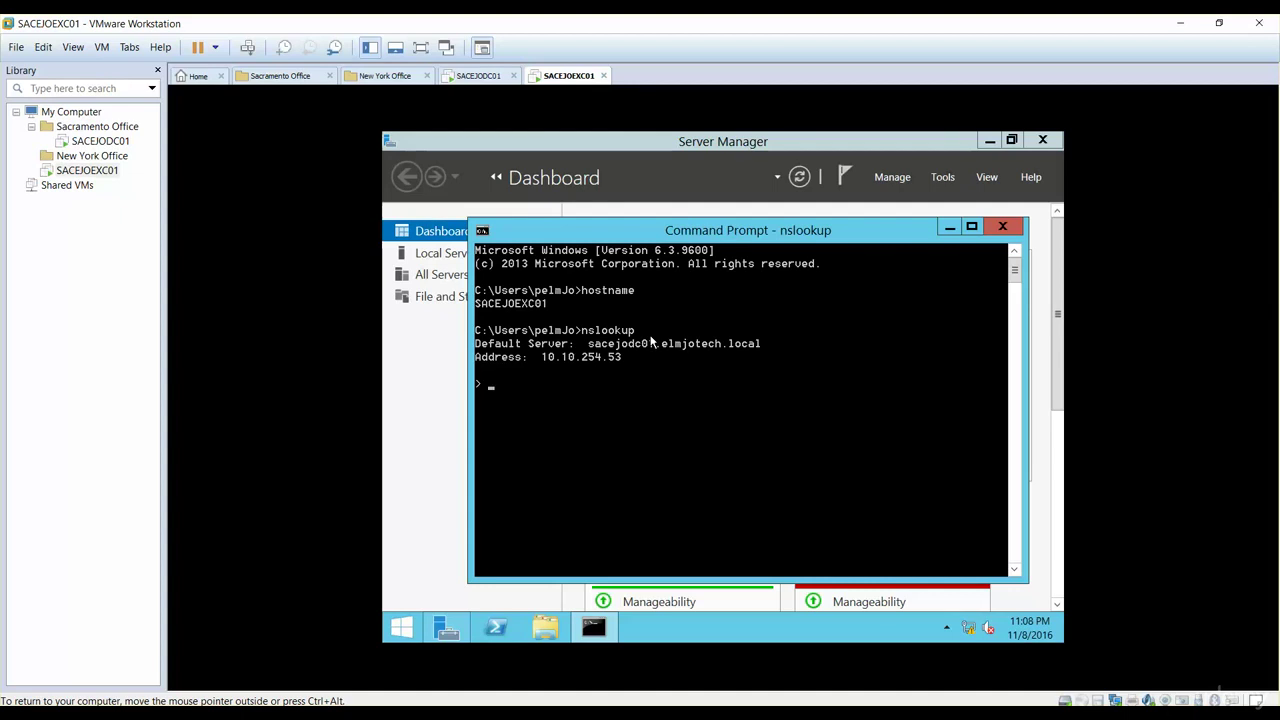
key(ctrl+c)
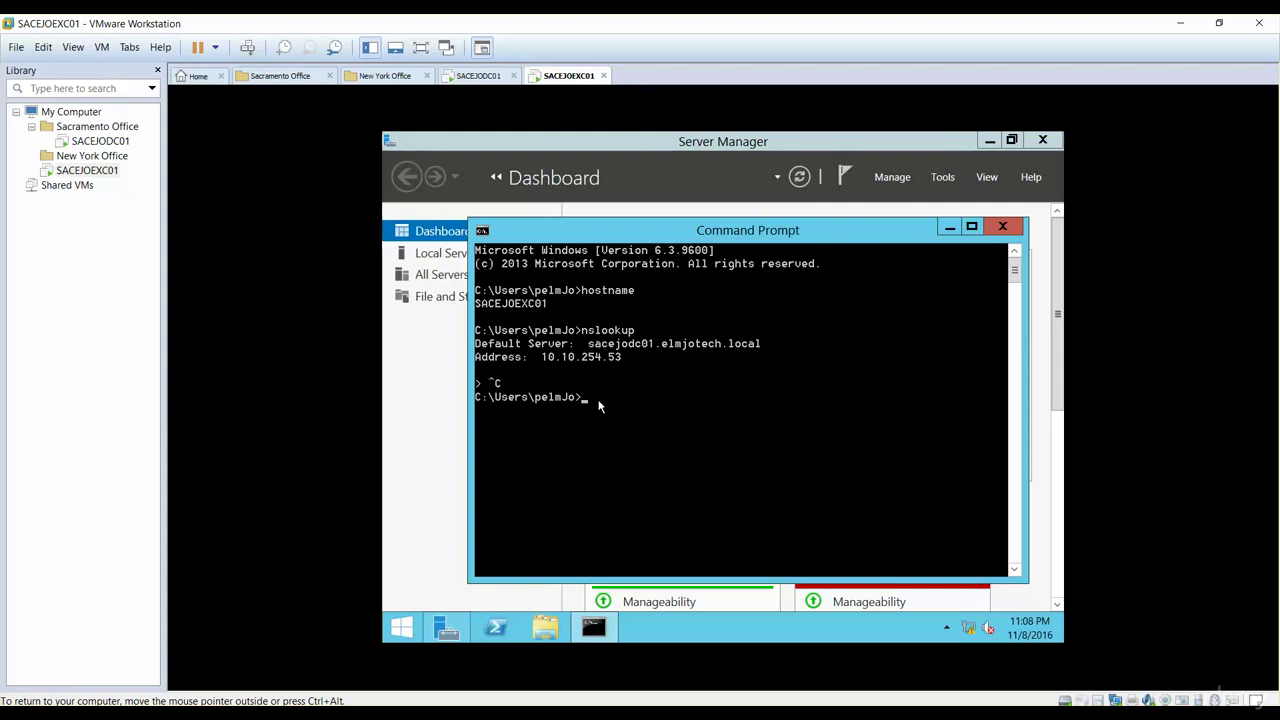
Step: Run ping 10.10.254.53 and confirm 4 of 4 replies with 0% loss
text(ping 10.10.254.53)
key(Return)
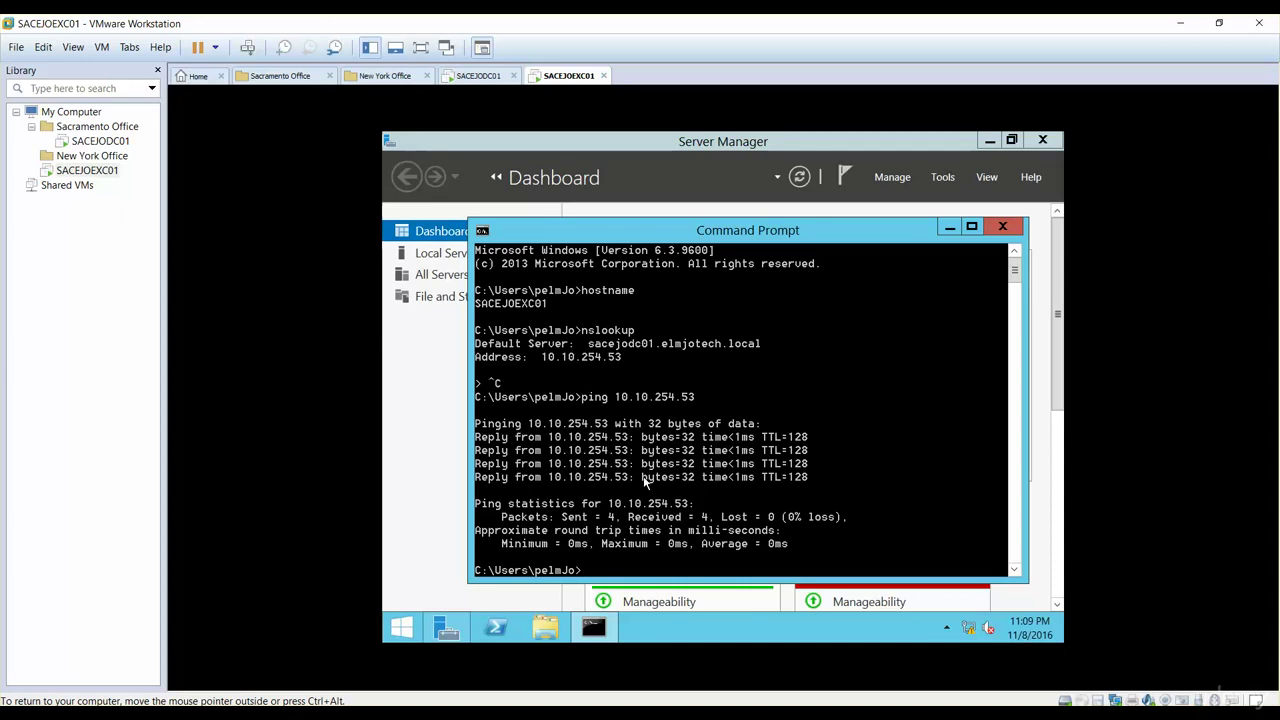
Step: Close Command Prompt and Server Manager, then open This PC's System Properties computer-name change dialog
click(1001, 228)
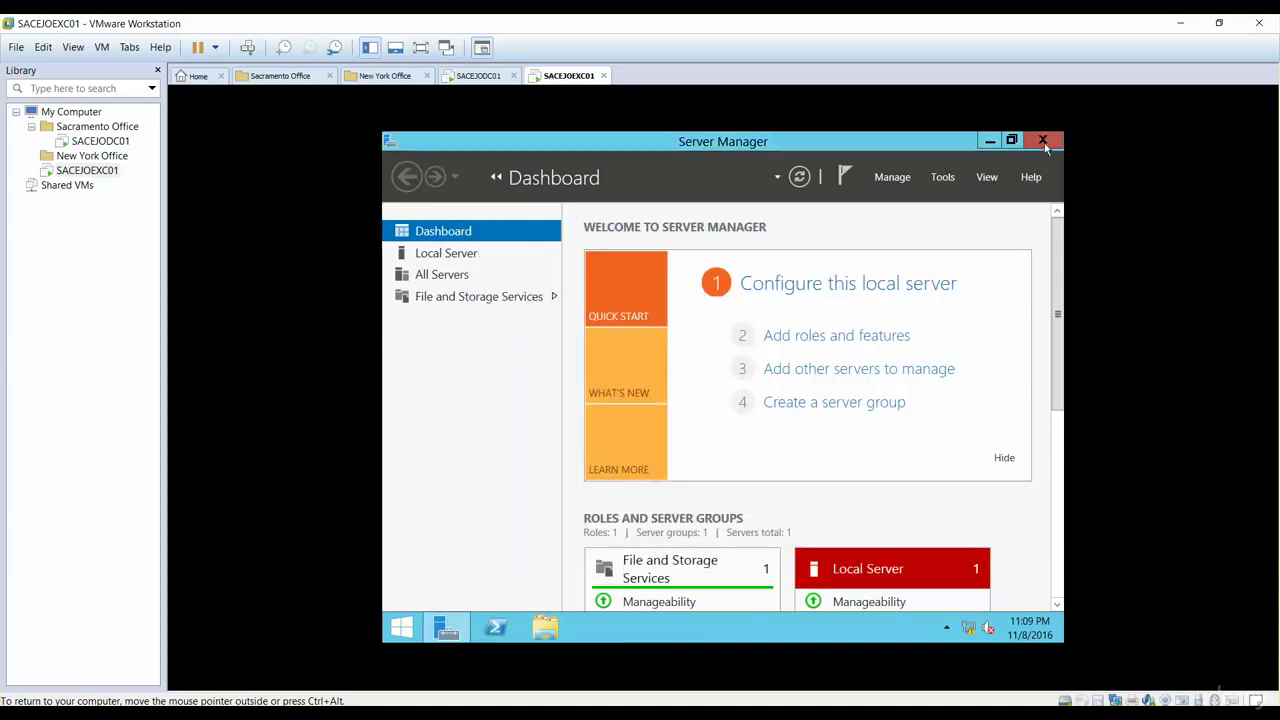
click(1042, 141)
click(399, 627)
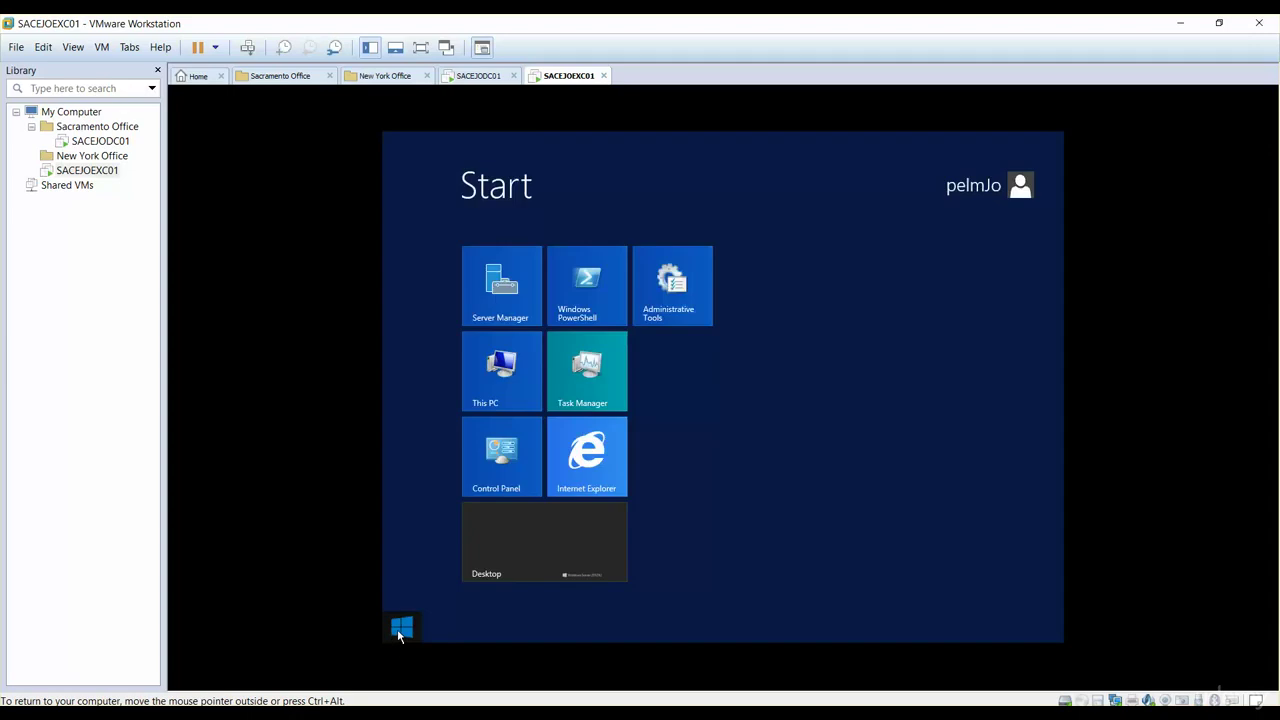
right_click(504, 390)
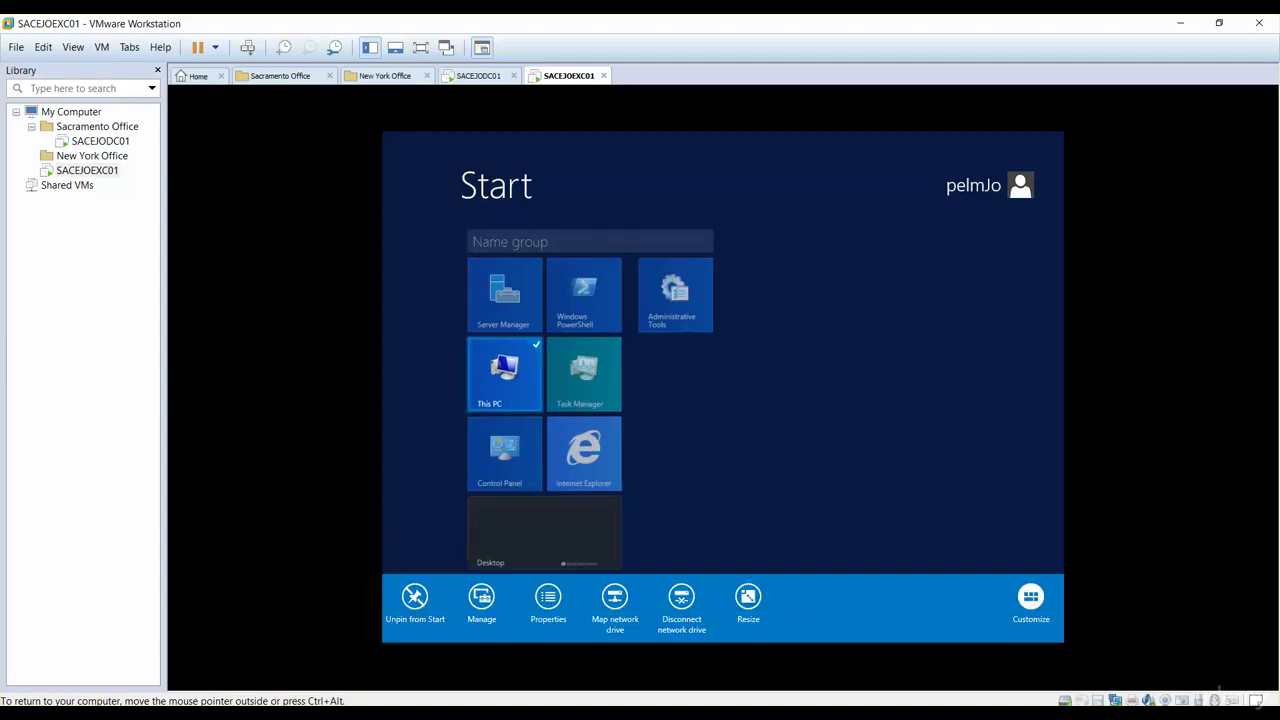
click(548, 598)
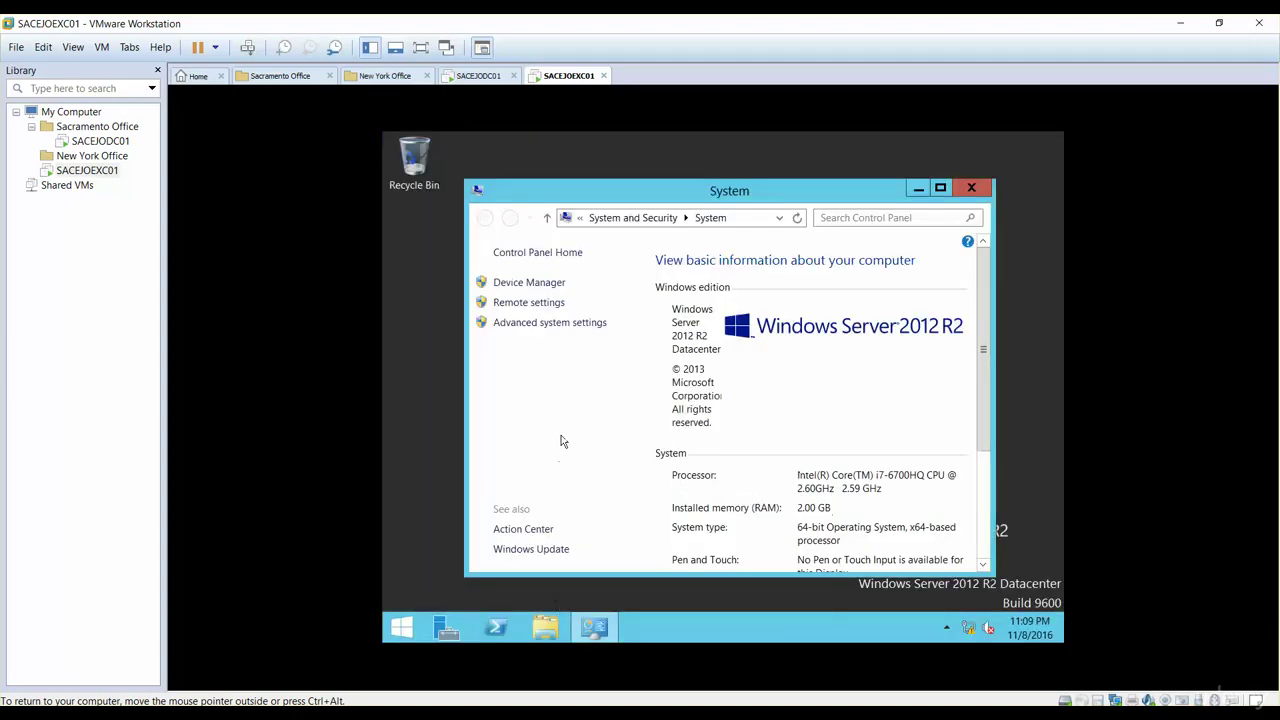
click(540, 327)
click(490, 236)
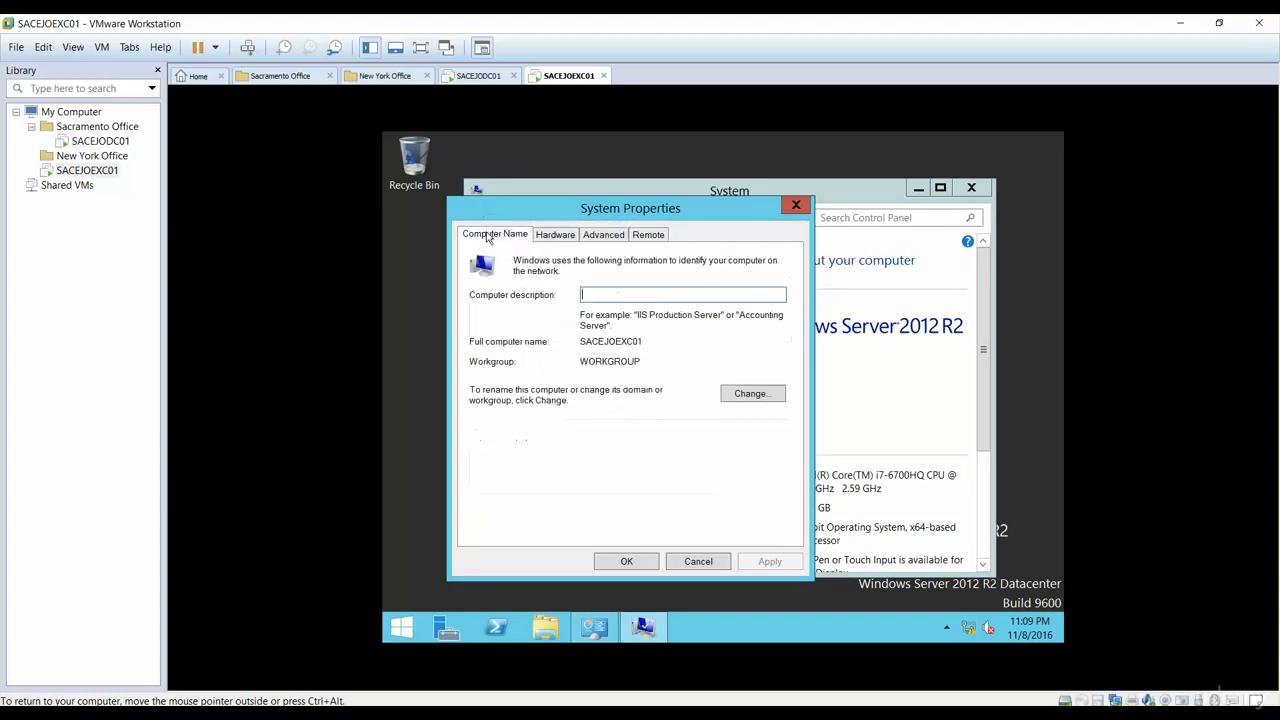
click(760, 395)
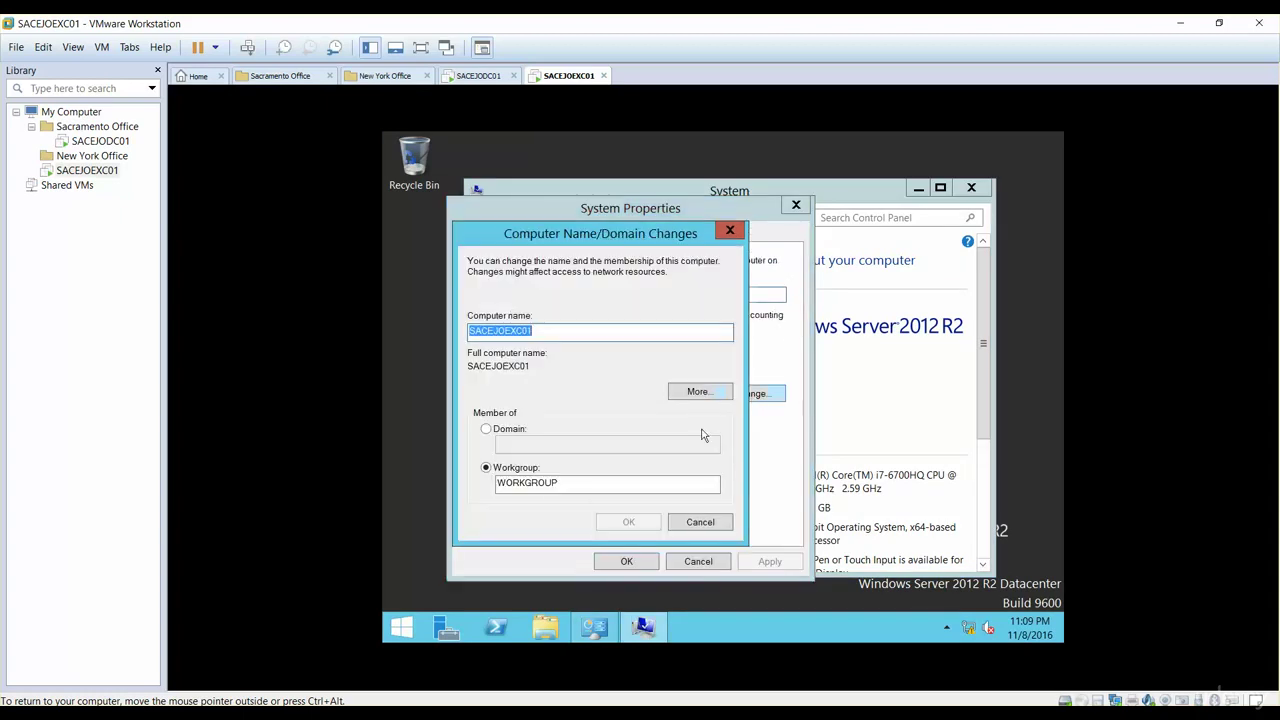
Step: Join domain elmjotech.local using the administrator account and its password
click(510, 430)
click(508, 446)
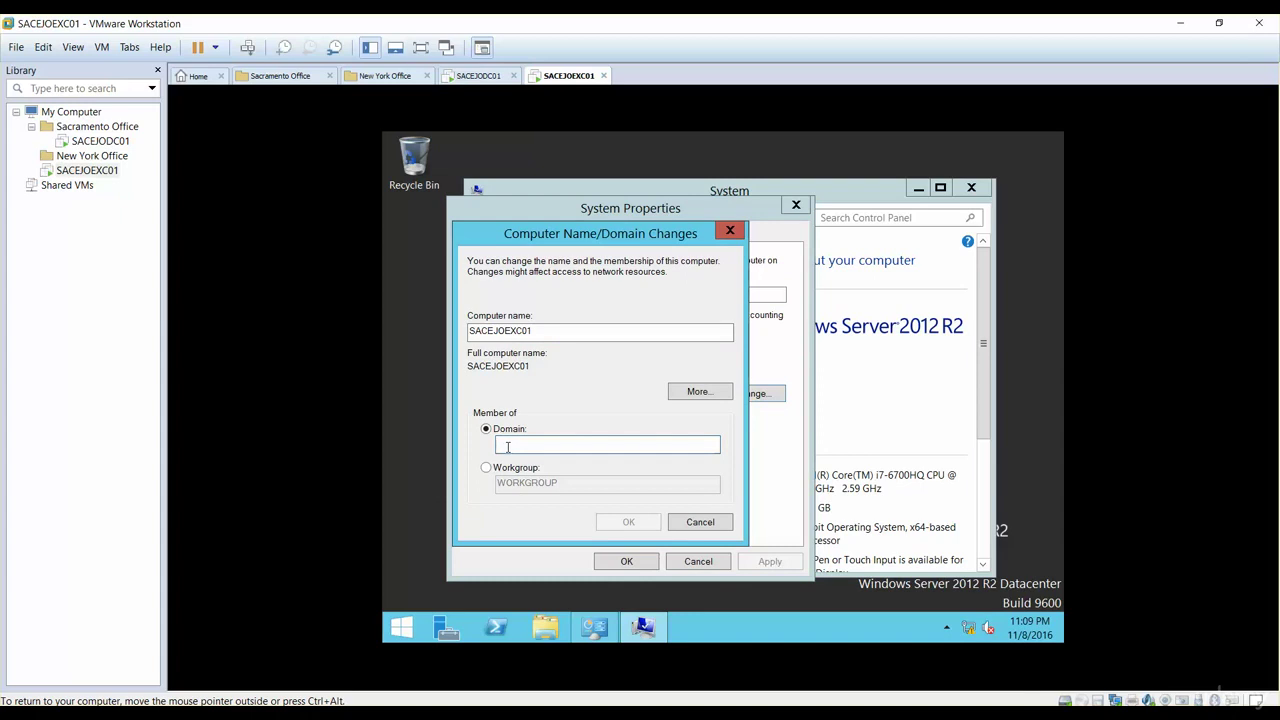
text(elm)
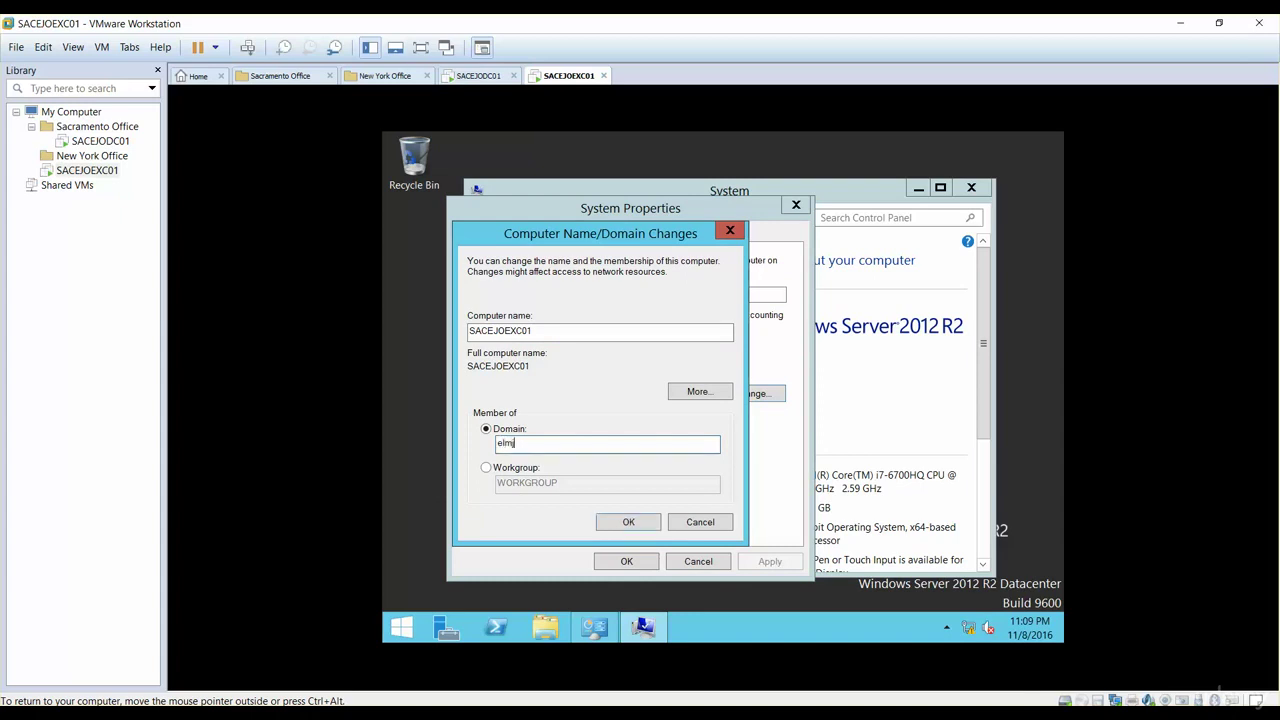
text(joex)
key(BackSpace)
key(BackSpace)
text(tech.local)
key(Return)
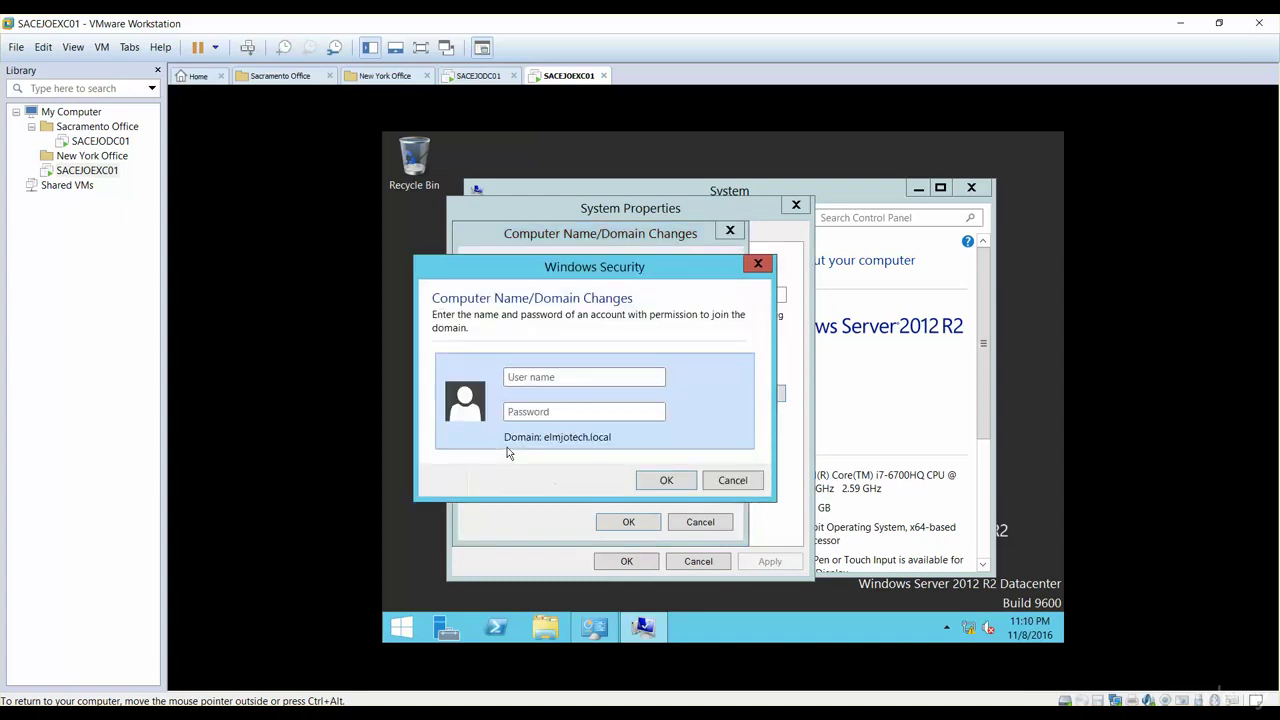
text(administrator)
key(Tab)
text(Pa$$w0rd)
key(Return)
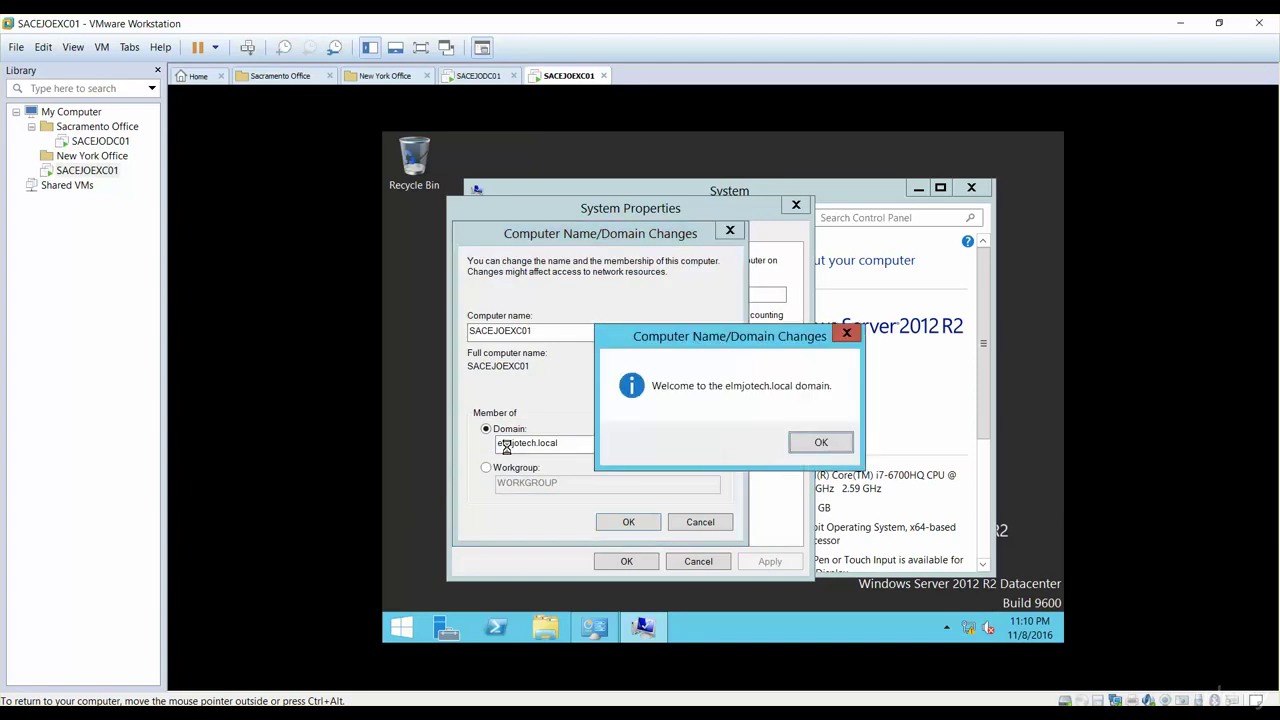
Step: Acknowledge the domain welcome and restart notices, close System Properties, and restart now
click(818, 443)
click(823, 407)
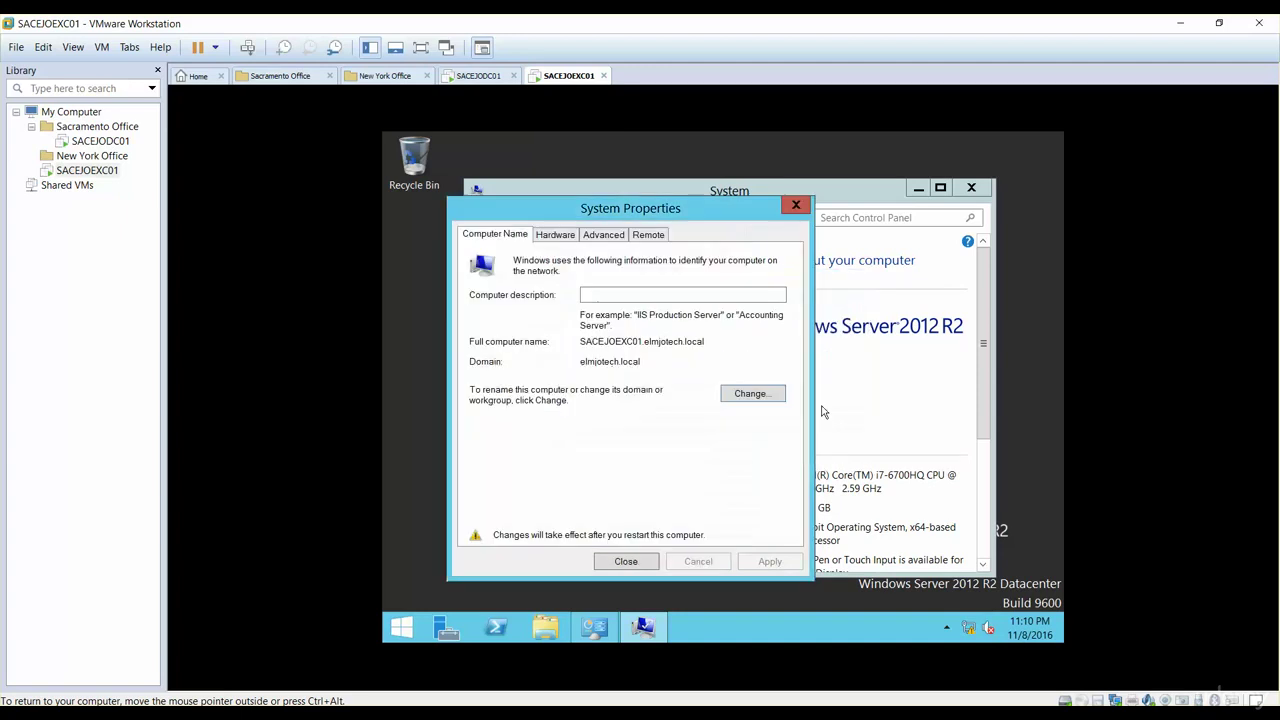
click(632, 562)
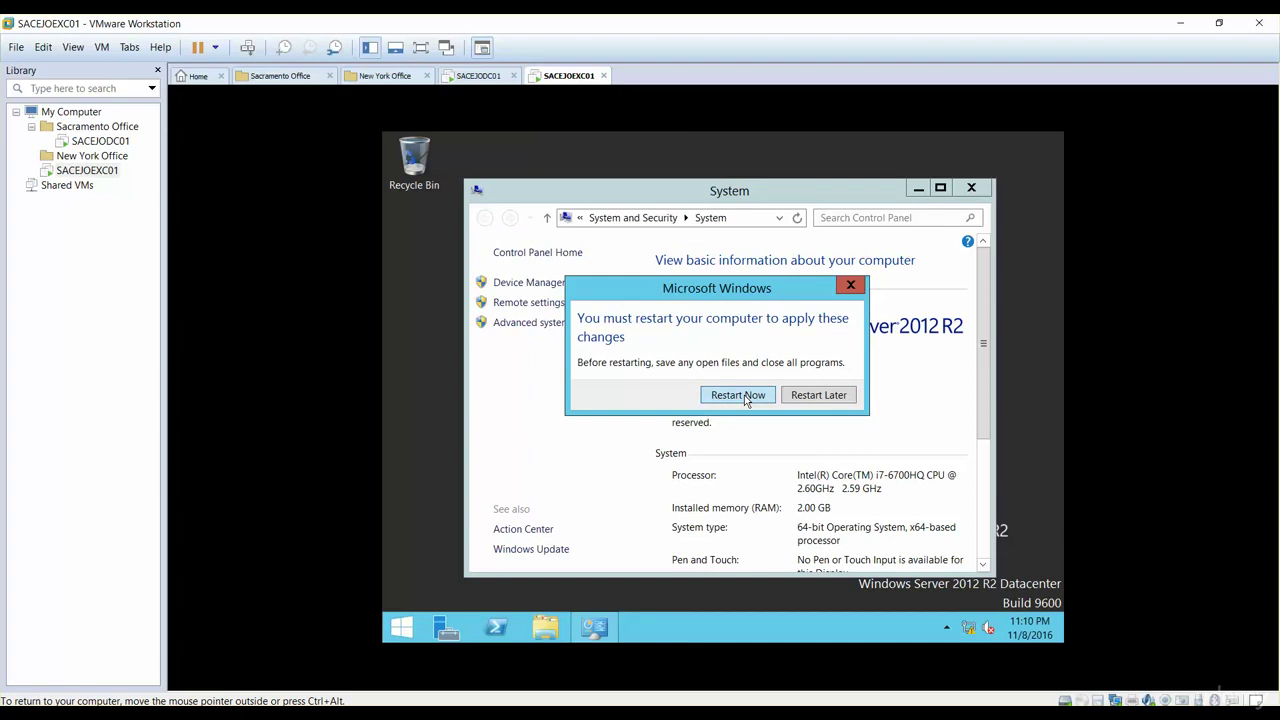
click(738, 395)
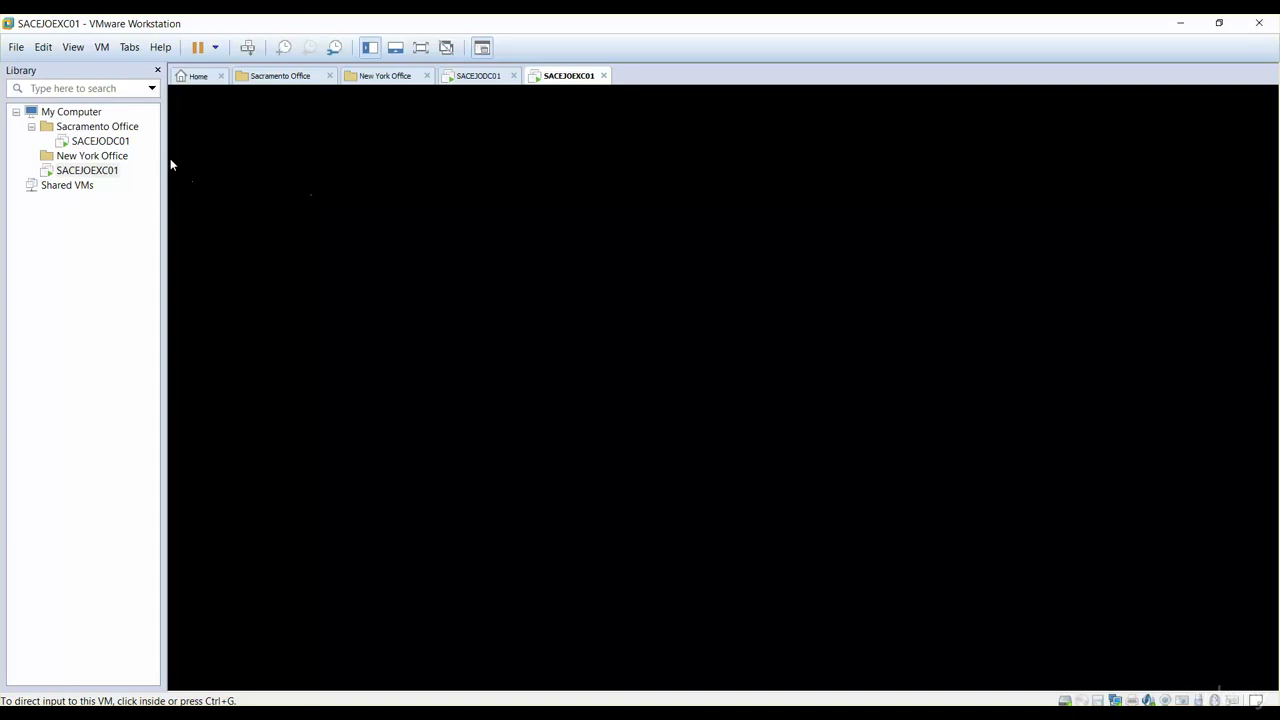
Step: Switch to the SACEJODC01 domain controller and unlock its session with the password
click(100, 141)
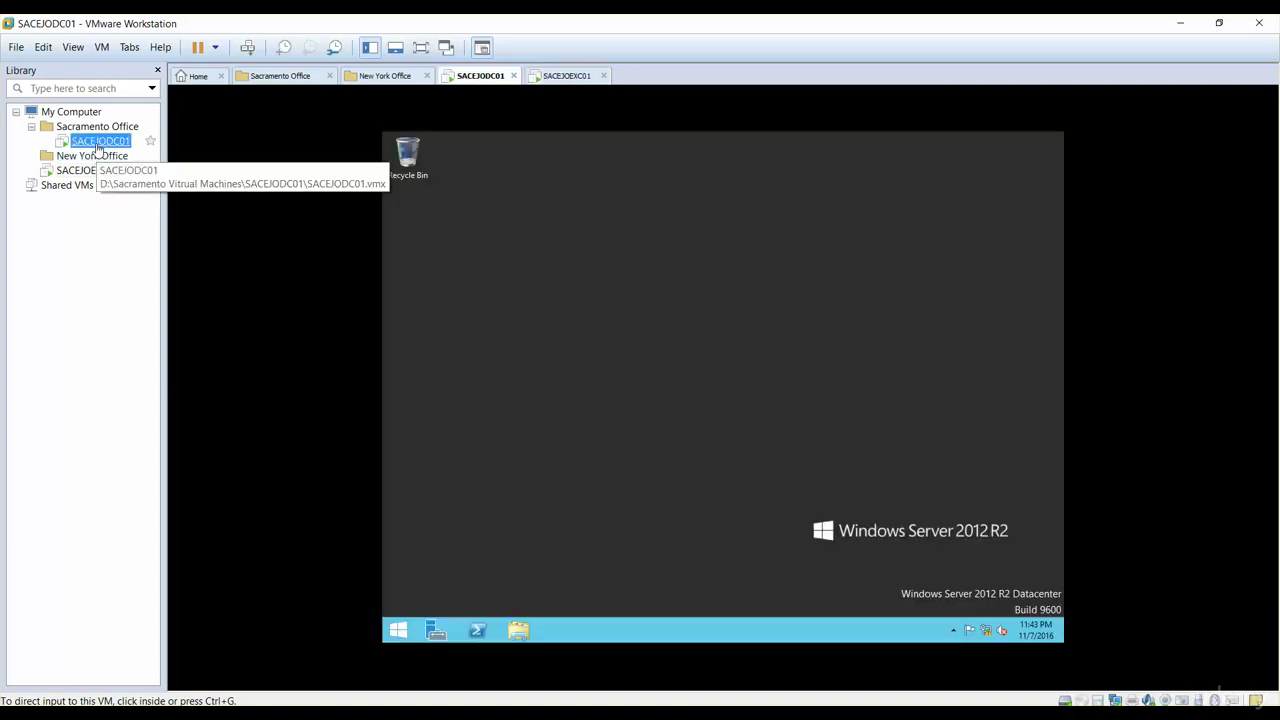
click(487, 417)
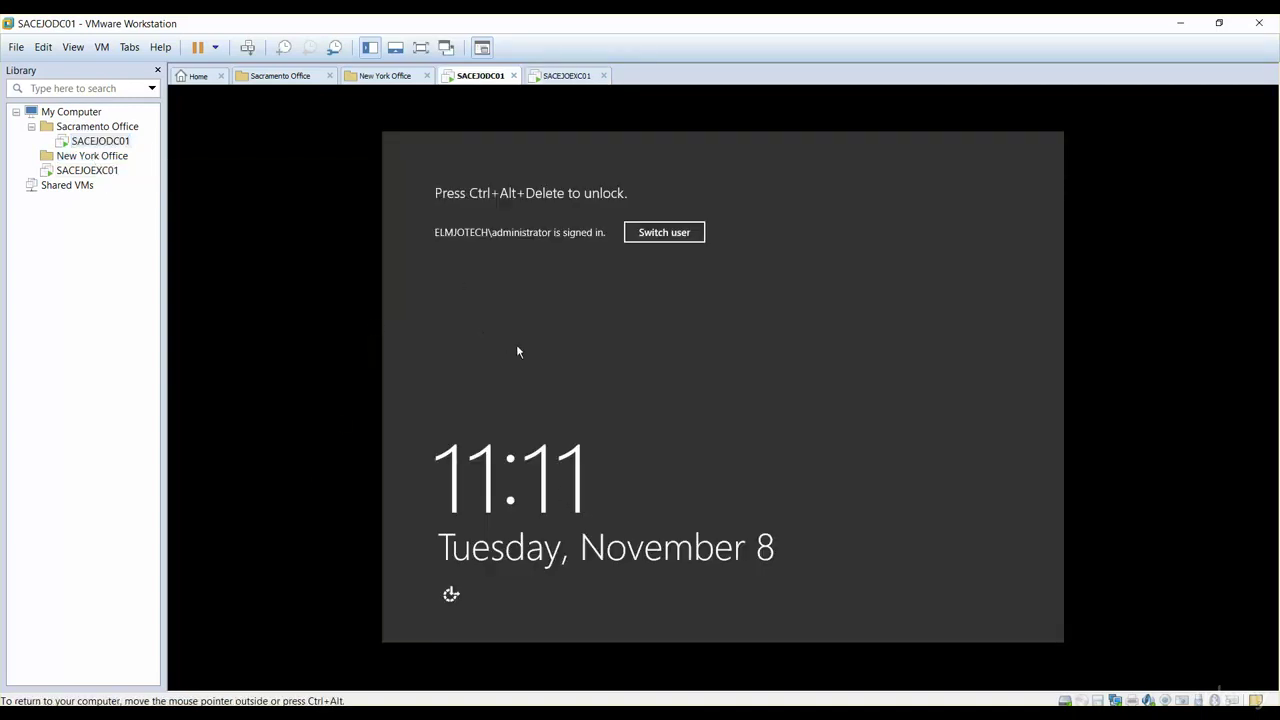
key(ctrl+alt+Insert)
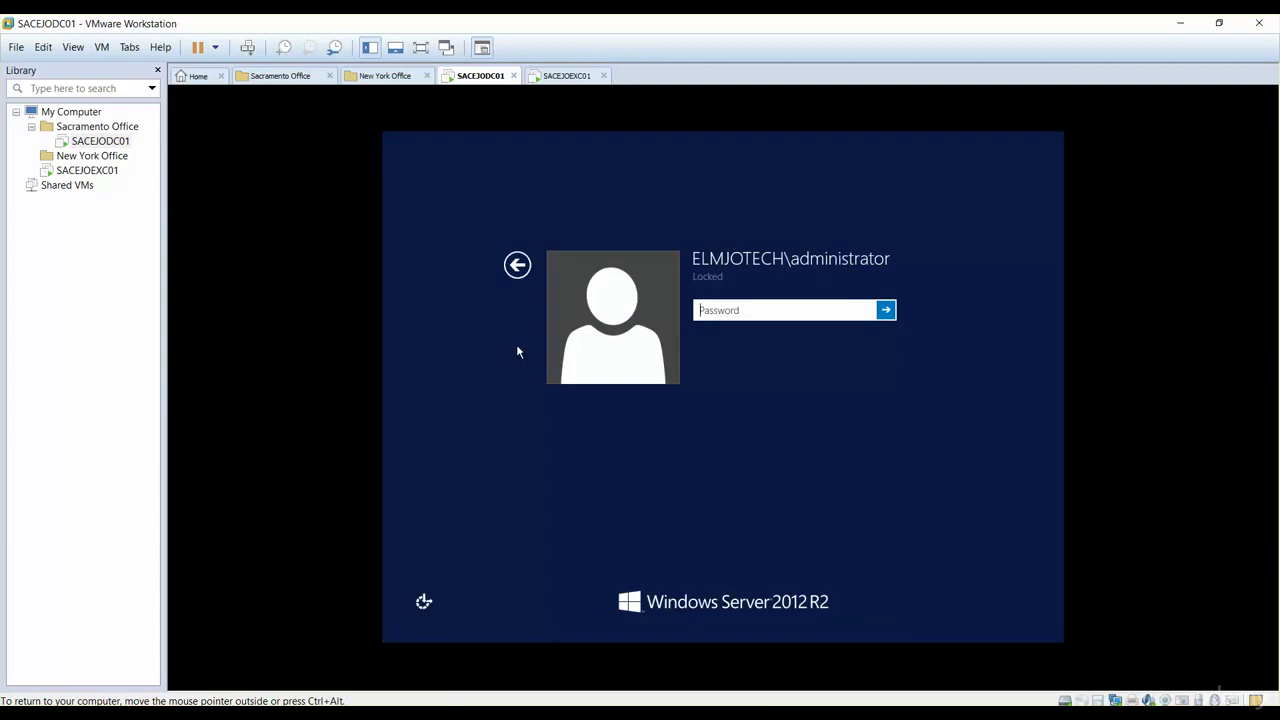
text(••••••••)
key(Return)
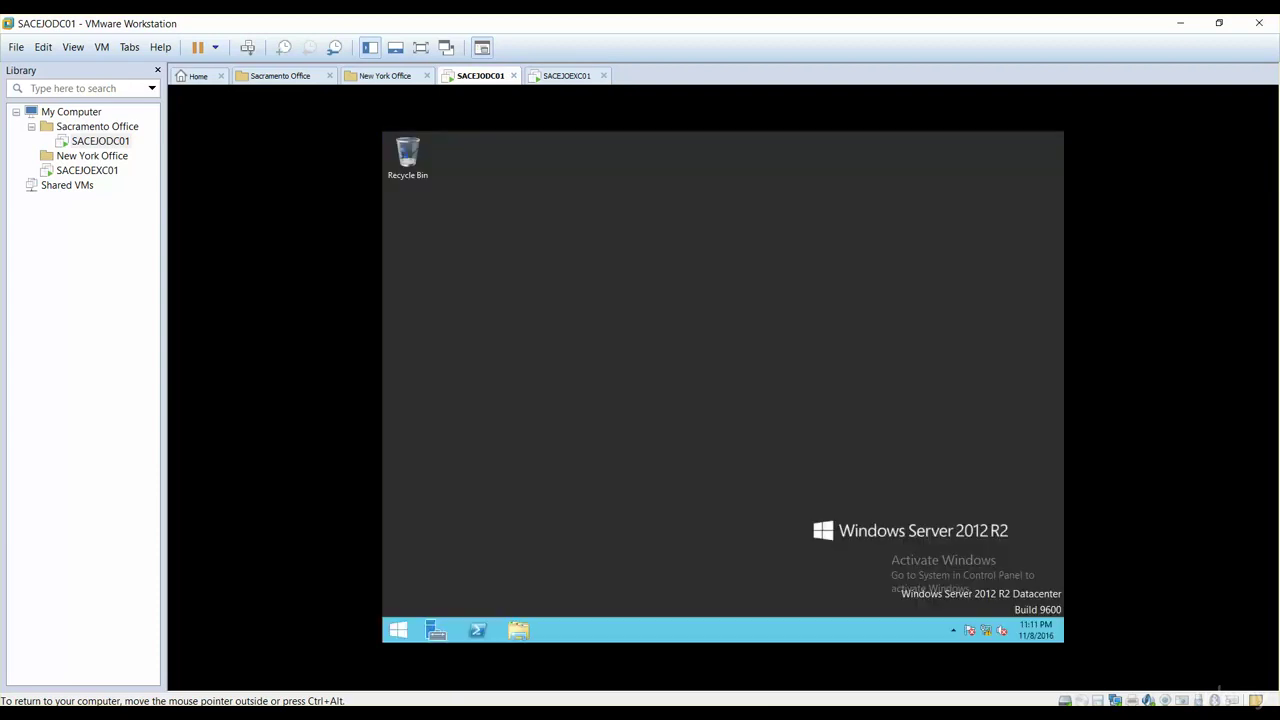
Step: Check that SACEJOEXC01 appears under Computers in Active Directory Users and Computers
click(397, 630)
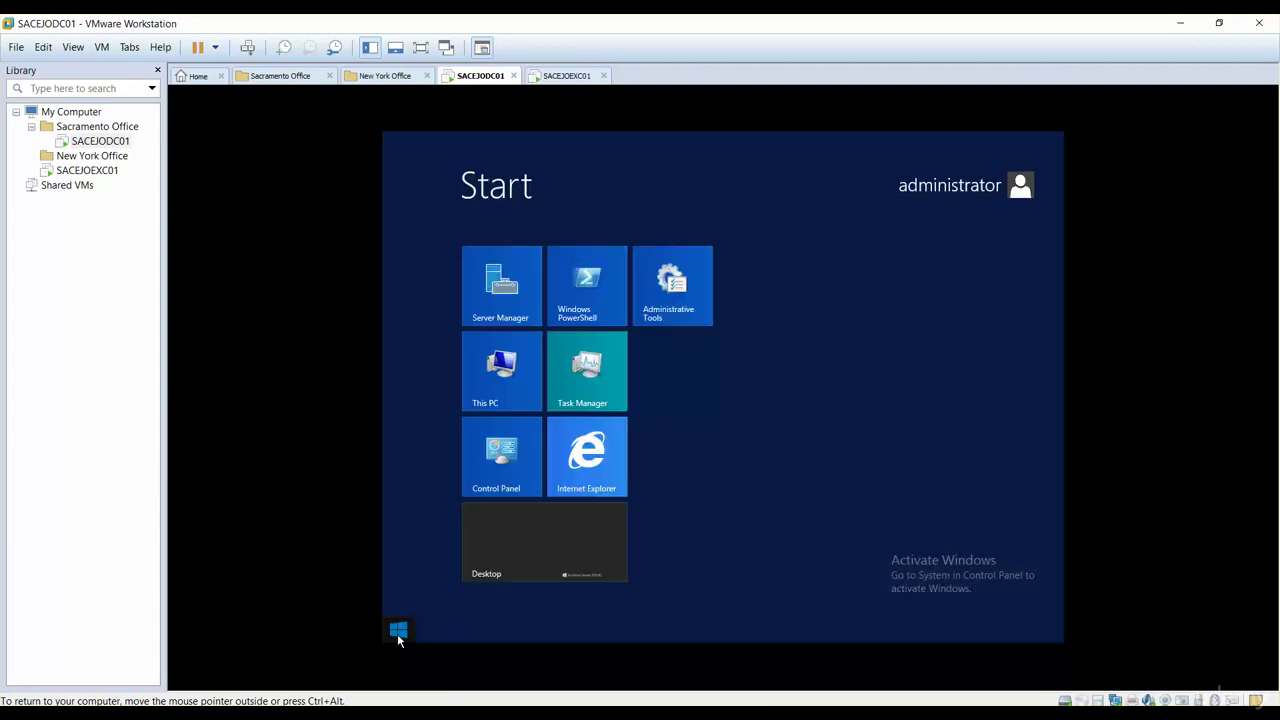
click(677, 300)
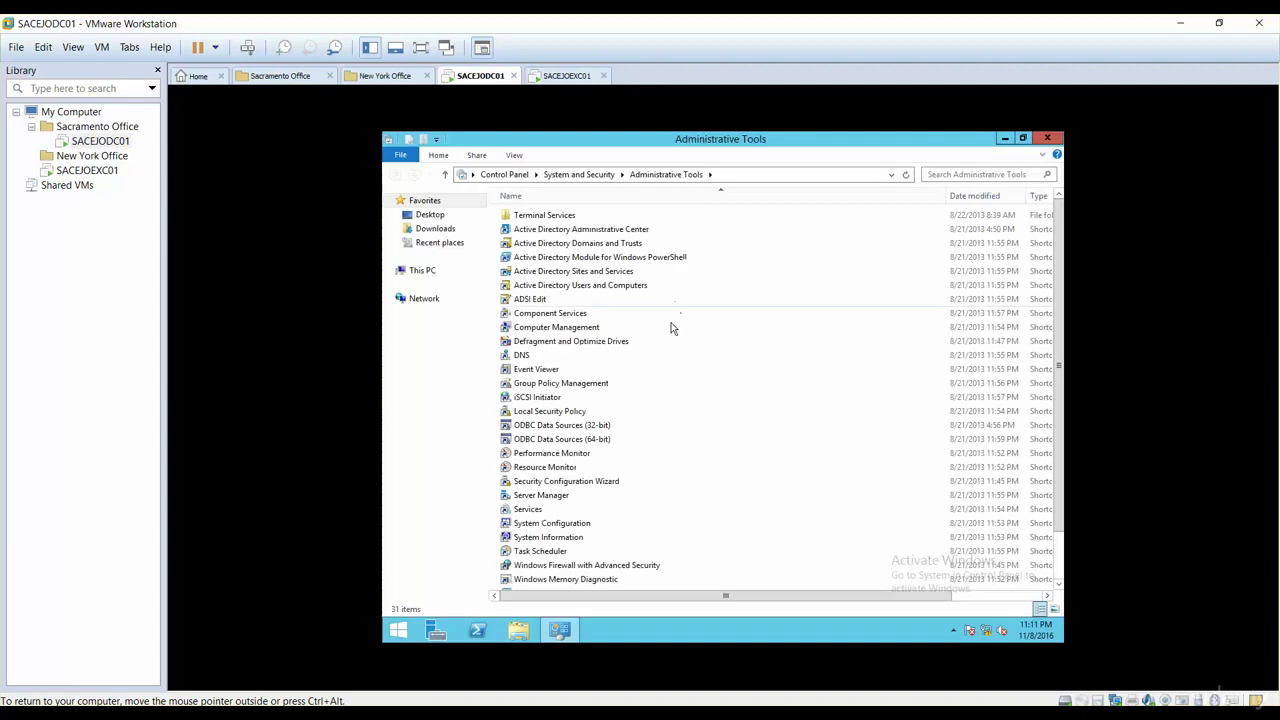
click(585, 287)
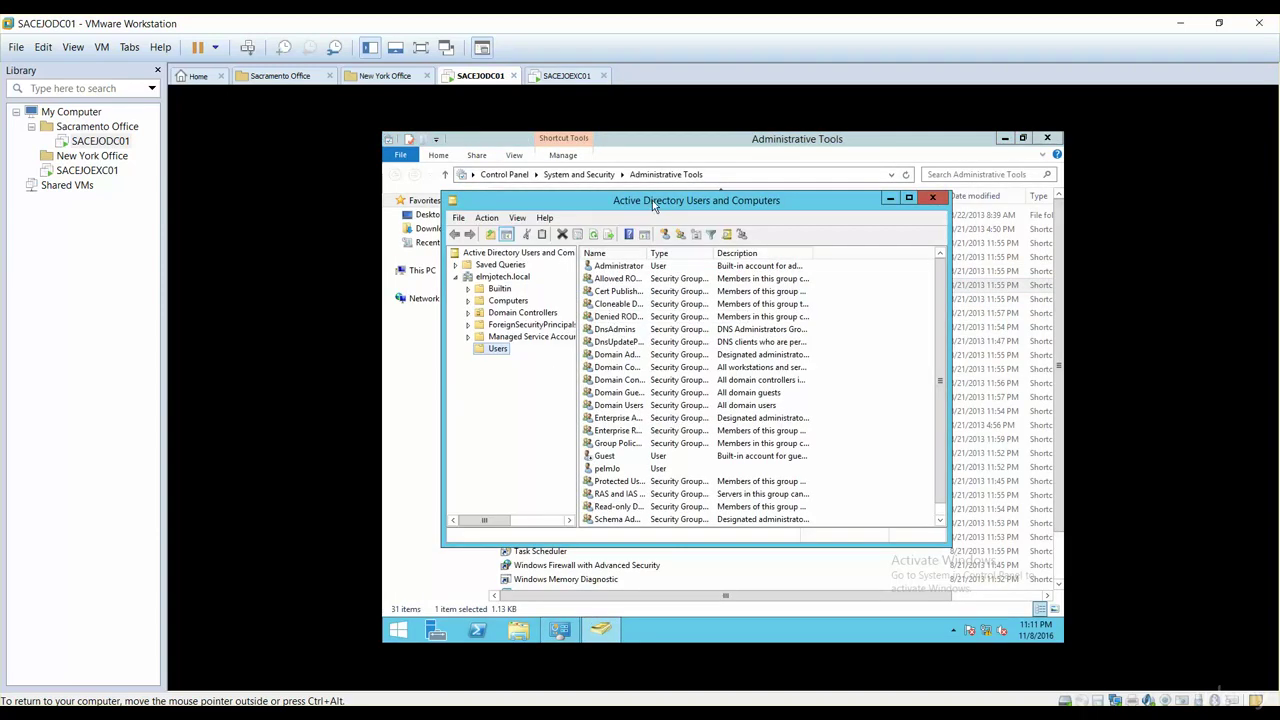
double_click(651, 201)
click(429, 238)
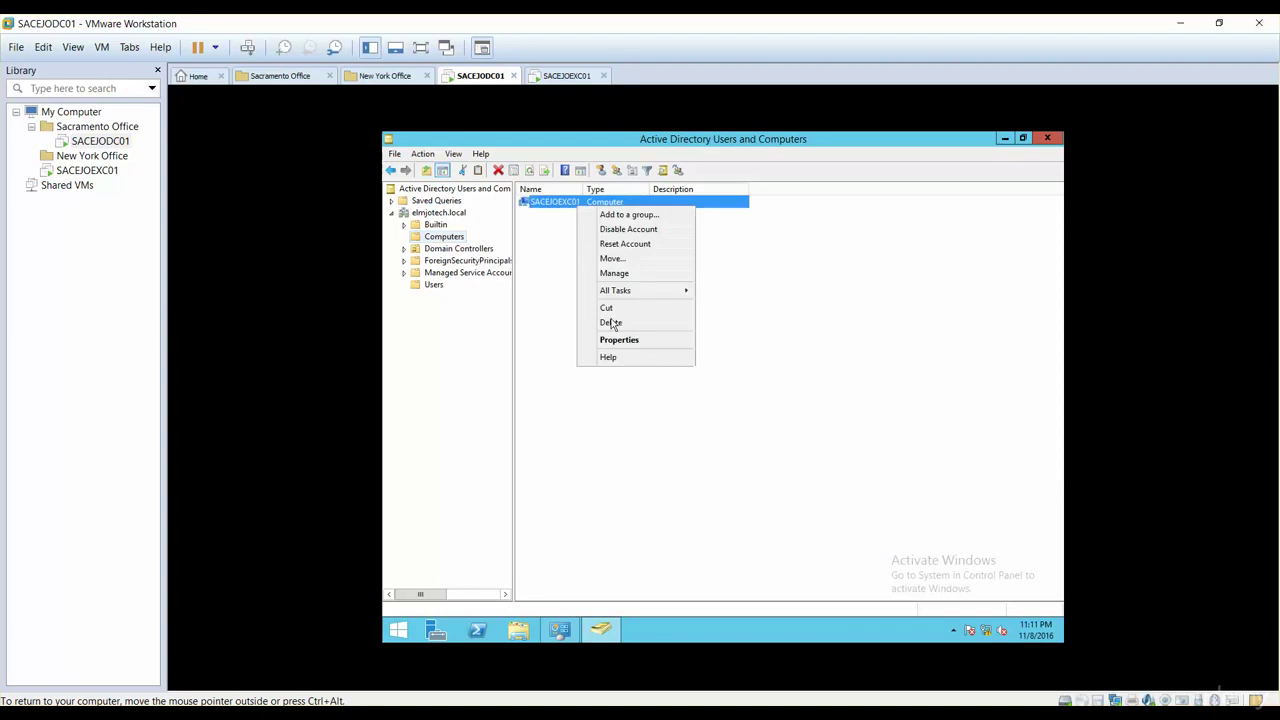
click(617, 340)
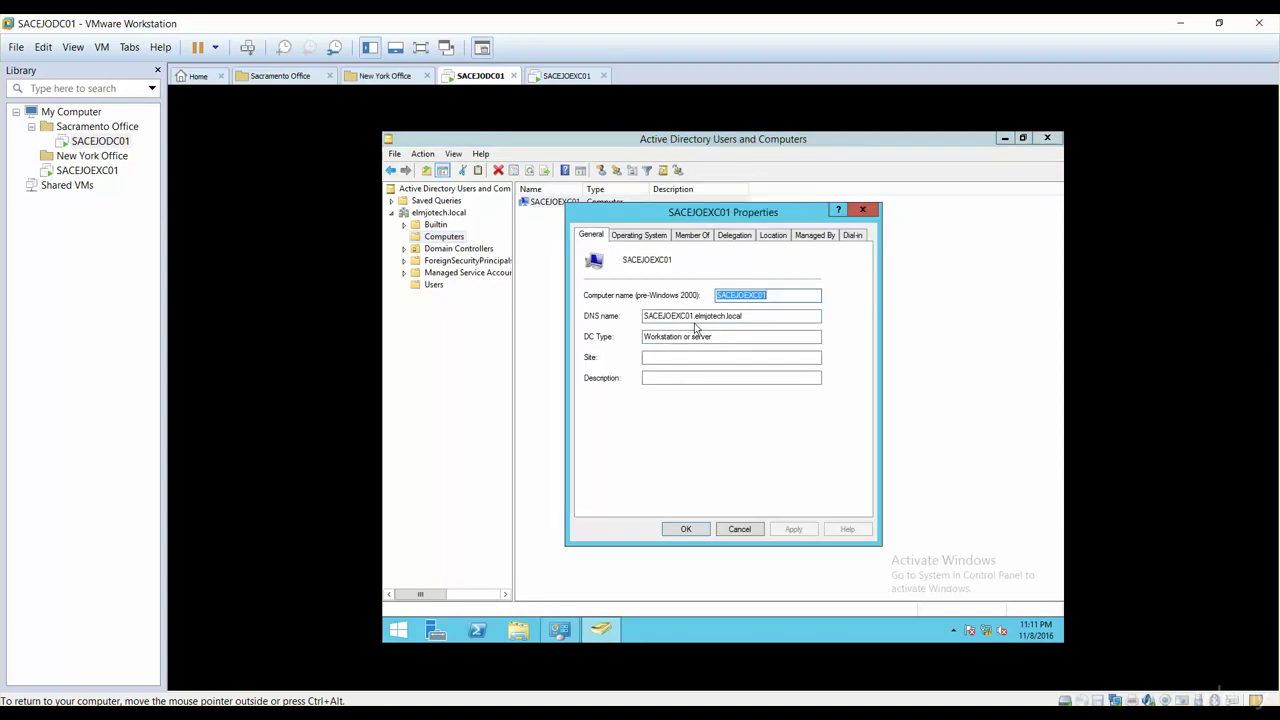
click(640, 238)
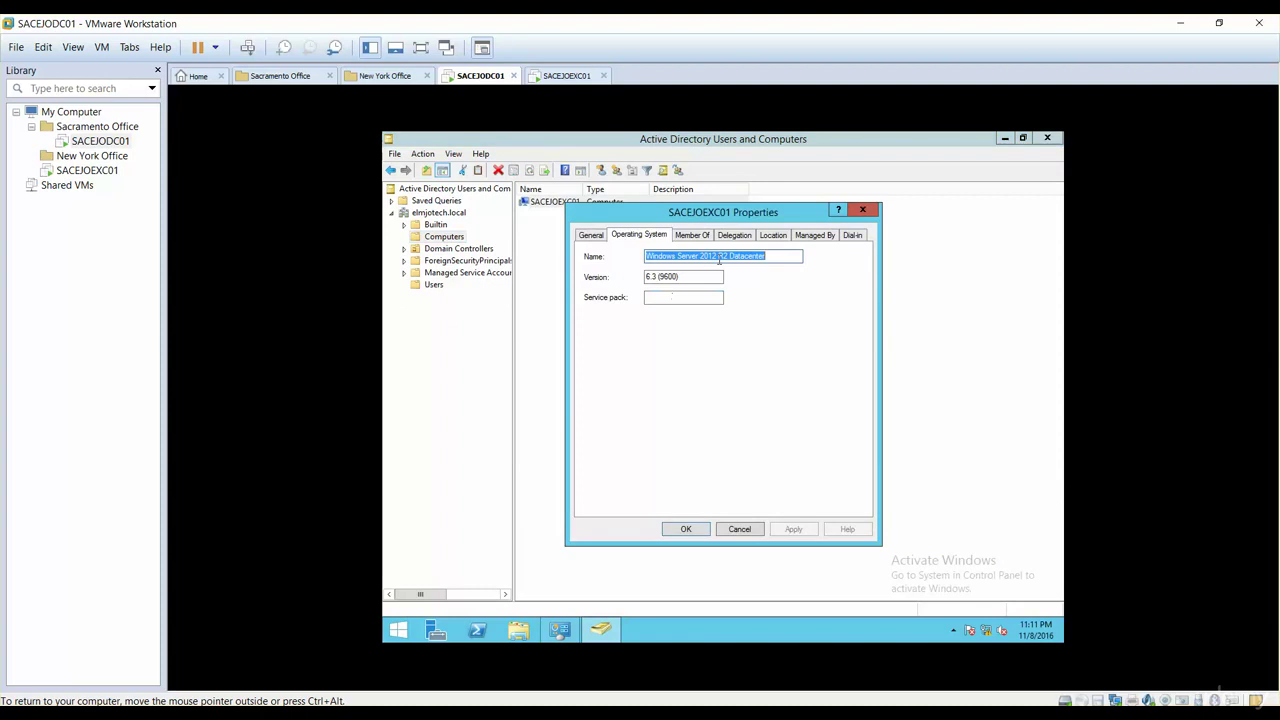
click(738, 530)
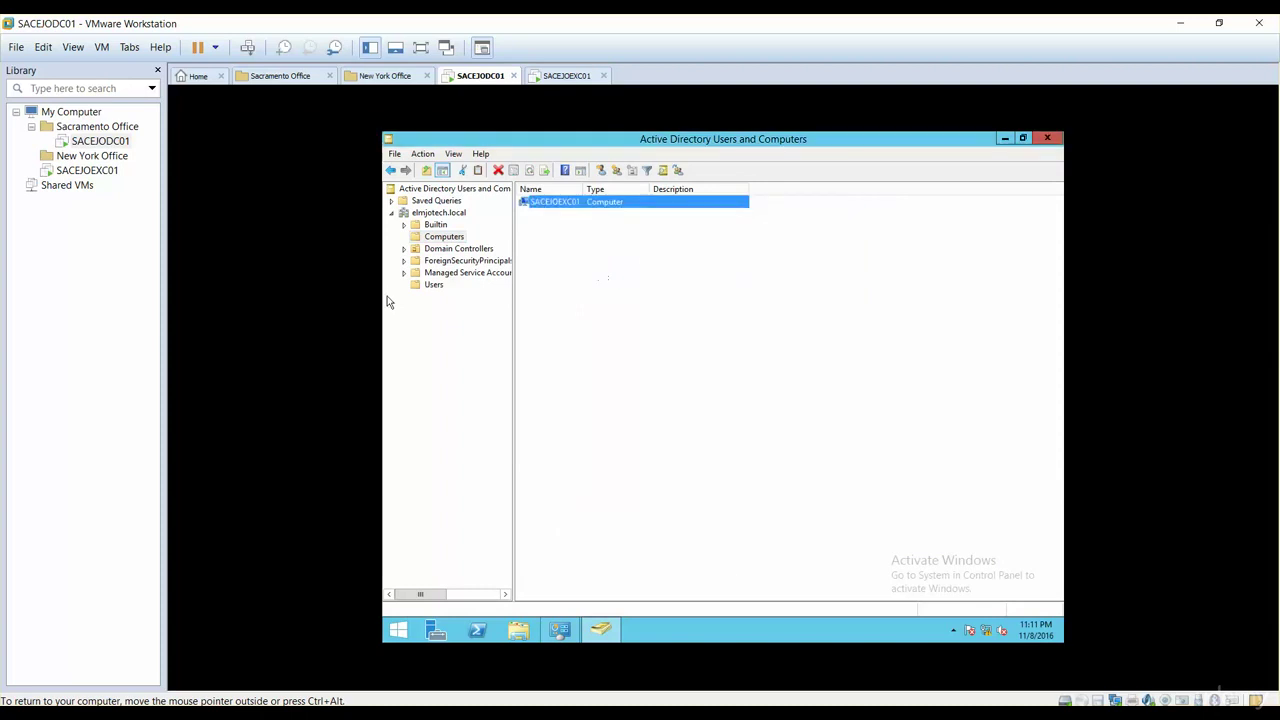
click(111, 176)
Step: Sign in to SACEJOEXC01 as Other user elmjotech.local\administrator with the domain password
click(614, 372)
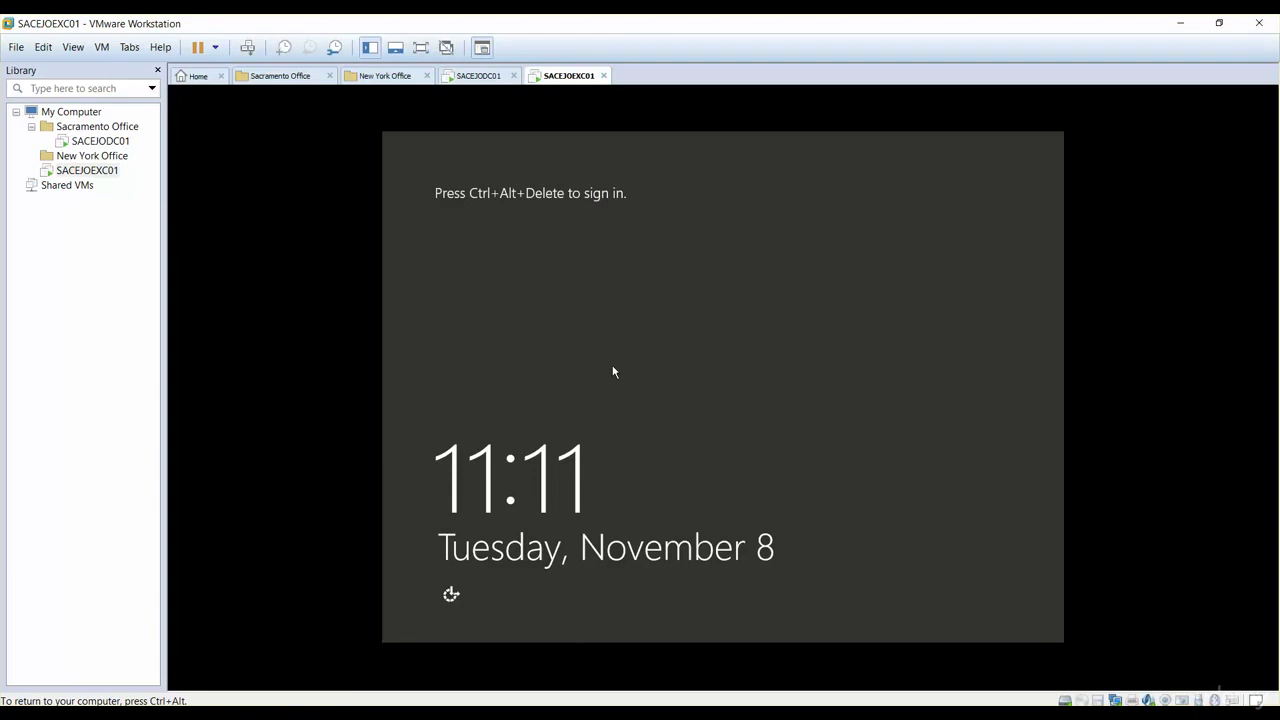
key(ctrl+alt+Insert)
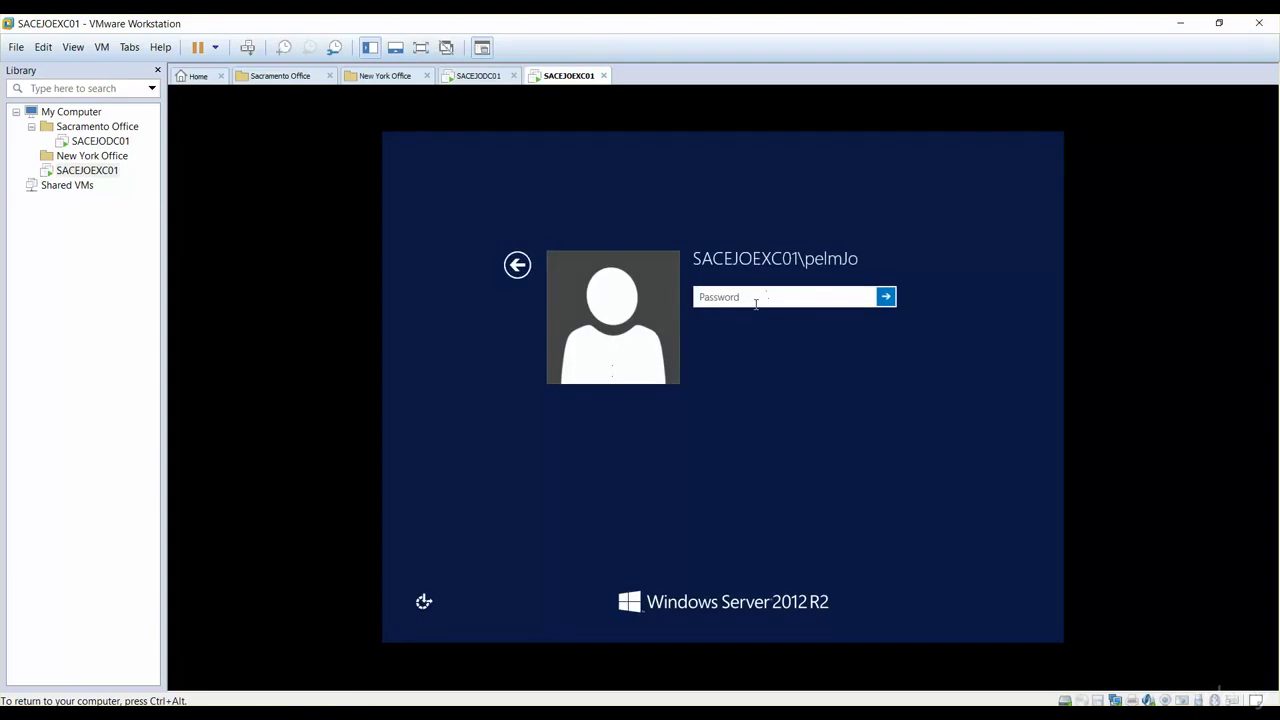
click(517, 265)
click(788, 358)
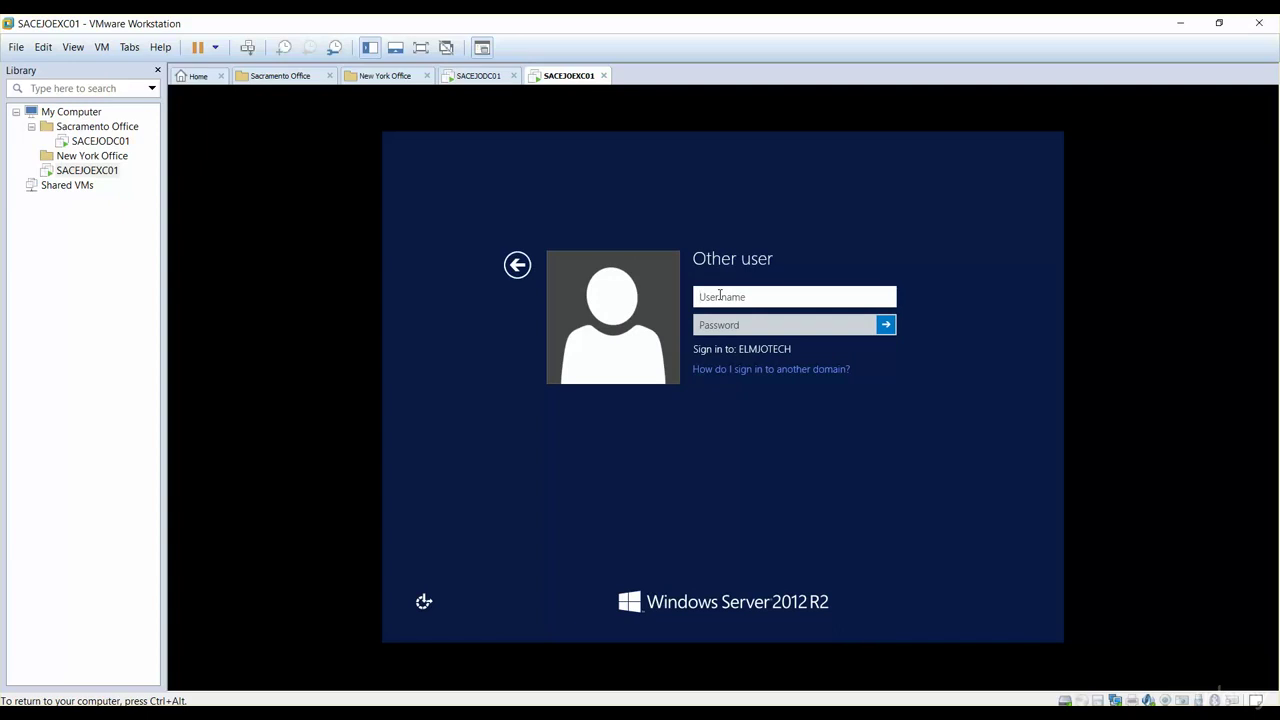
text(elmjotech.local\)
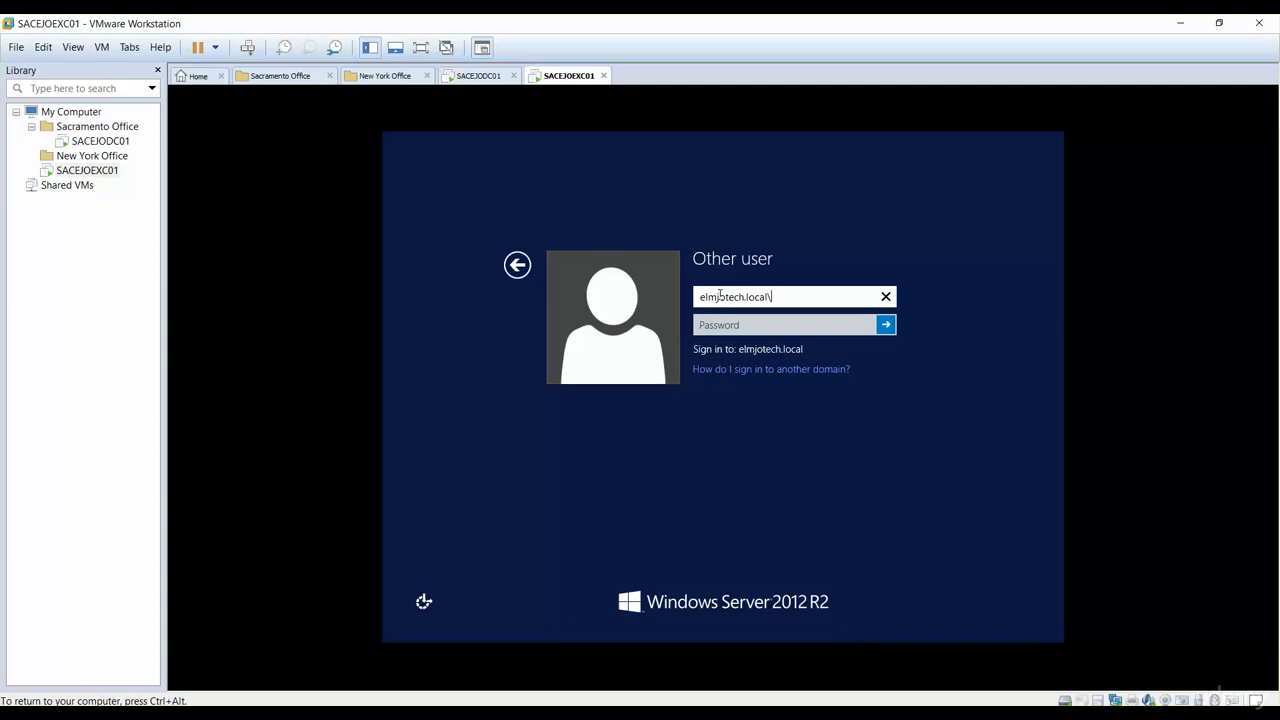
text(administrator)
key(Tab)
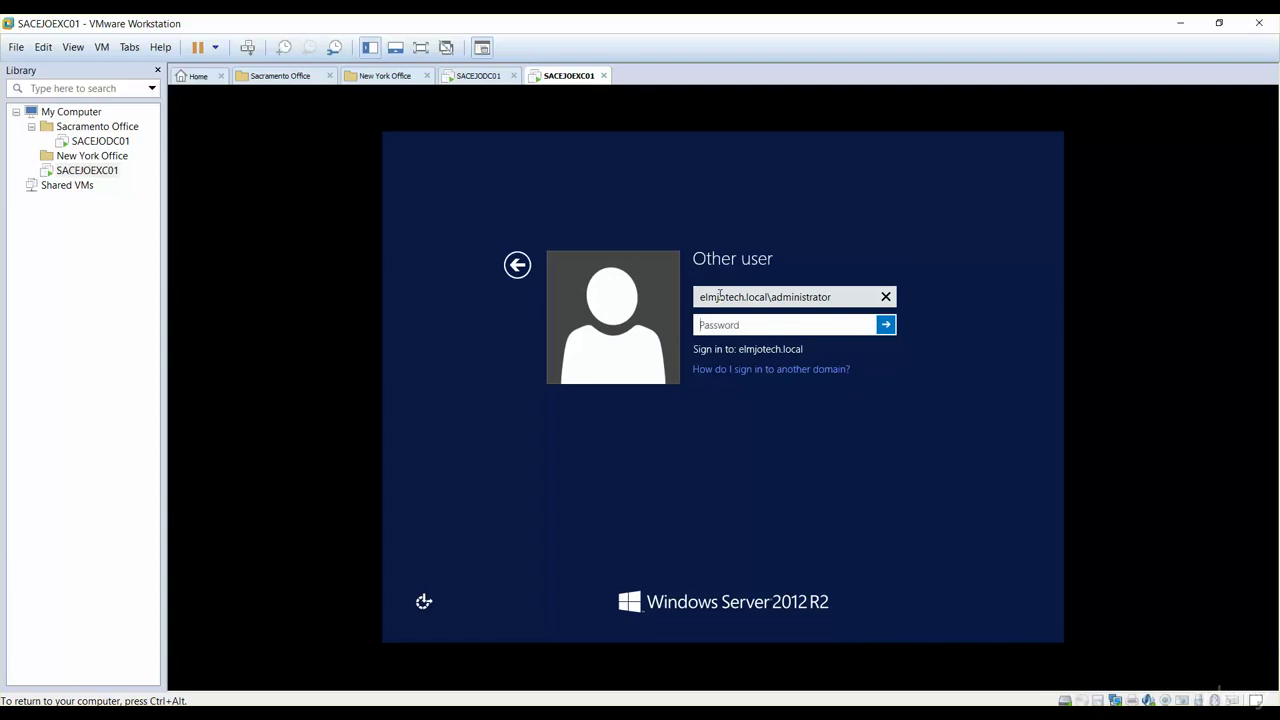
text(********)
key(Return)
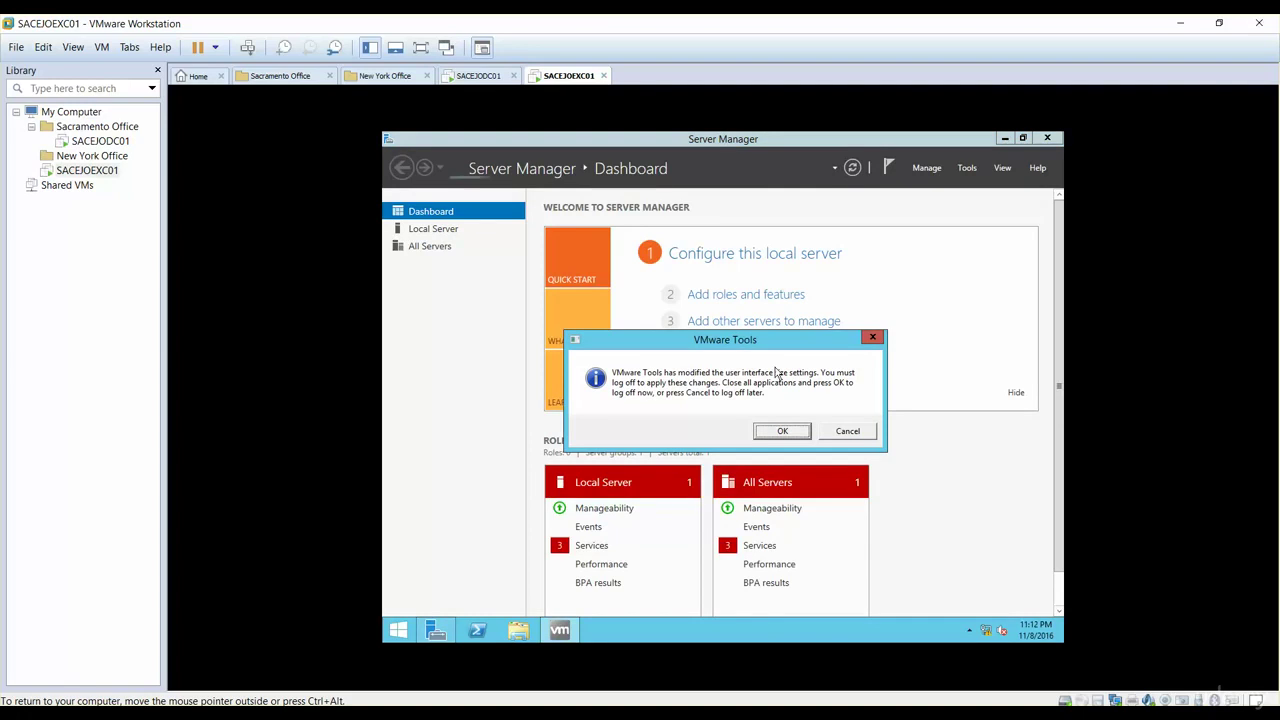
Step: Accept the VMware Tools log-off prompt and release input from the VM with Ctrl+Alt
click(783, 431)
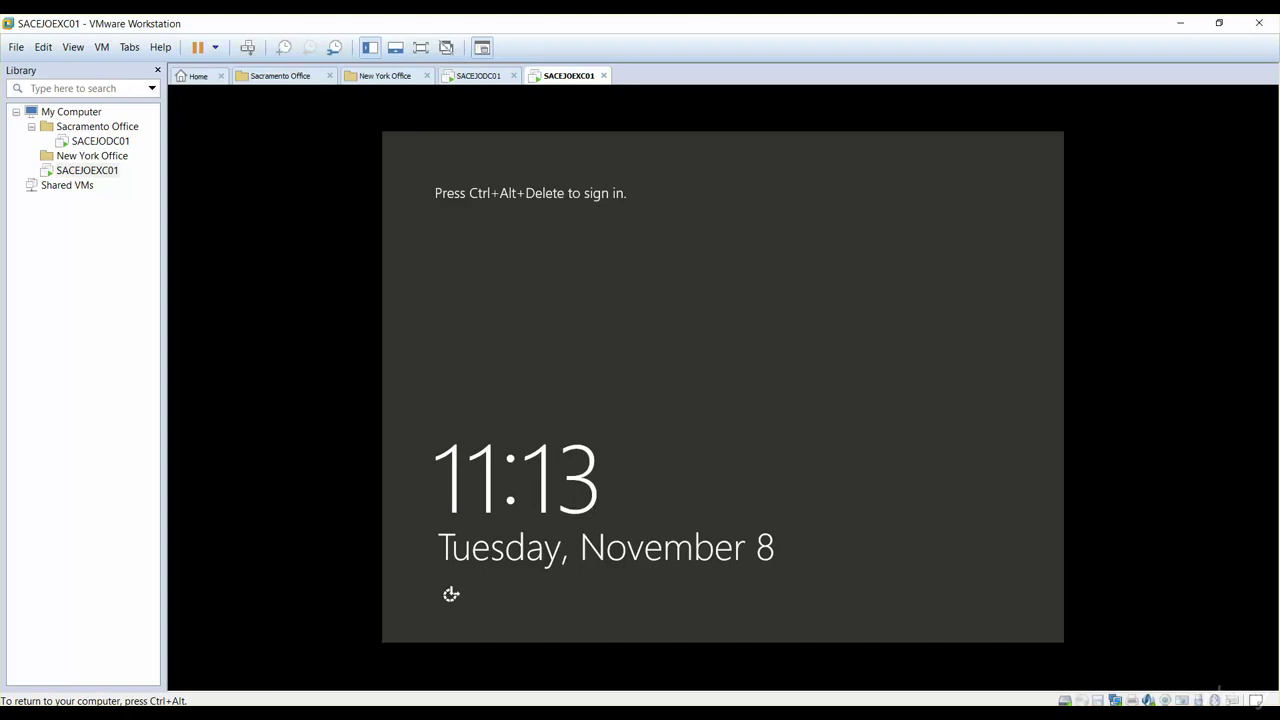
key(ctrl+alt)
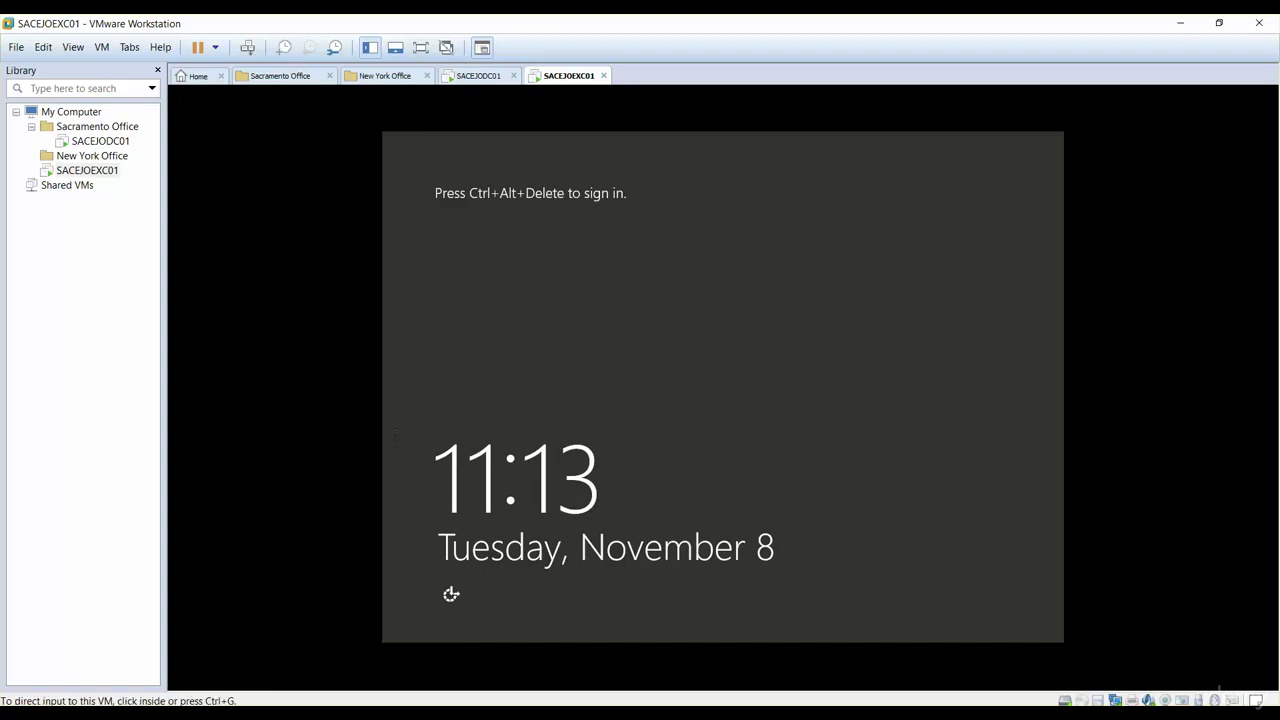